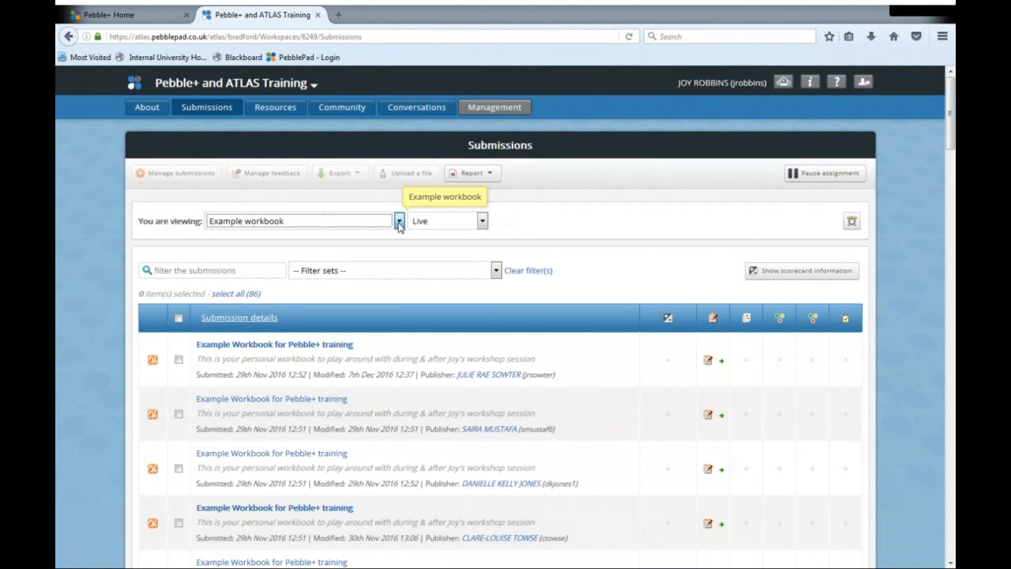
- Preview Example assessor-initiated assignment, return to Example workbook, and look through its live submissions
{"action": "left_click", "coordinate": [308, 276]}
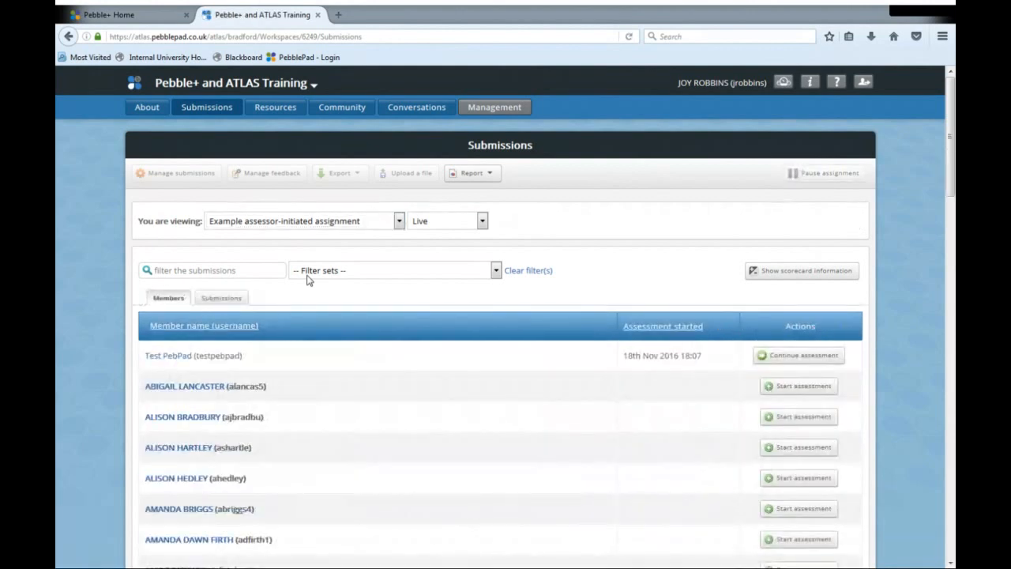
{"action": "left_click", "coordinate": [330, 227]}
{"action": "left_click", "coordinate": [281, 252]}
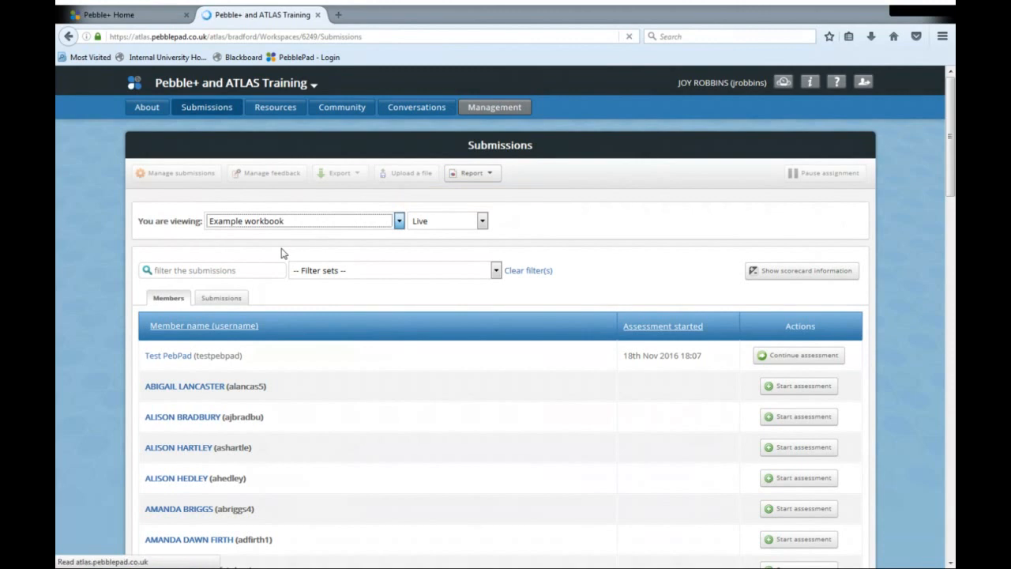
{"action": "scroll", "coordinate": [274, 331], "scroll_direction": "down", "scroll_amount": 10}
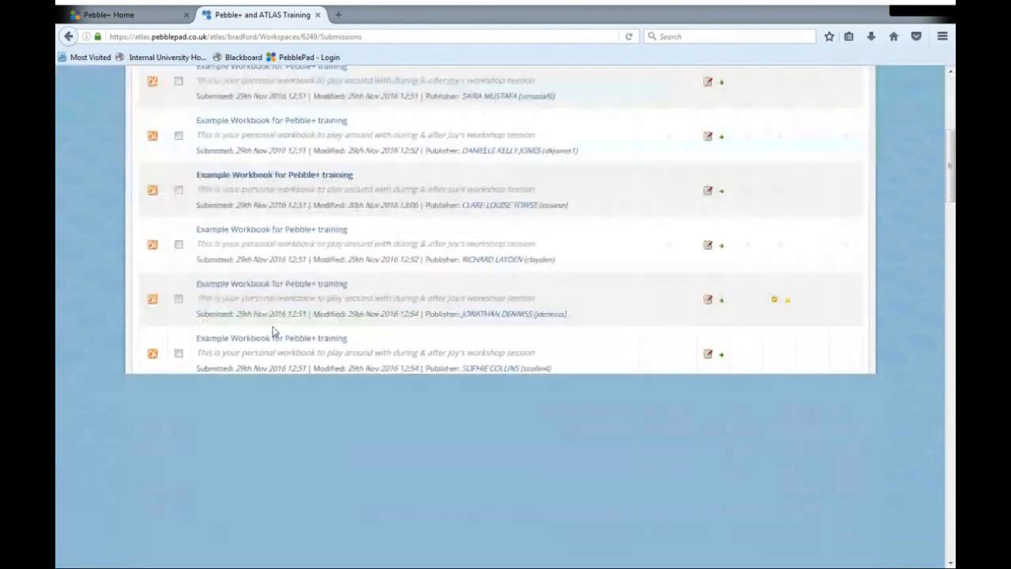
{"action": "scroll", "coordinate": [253, 347], "scroll_direction": "up", "scroll_amount": 10}
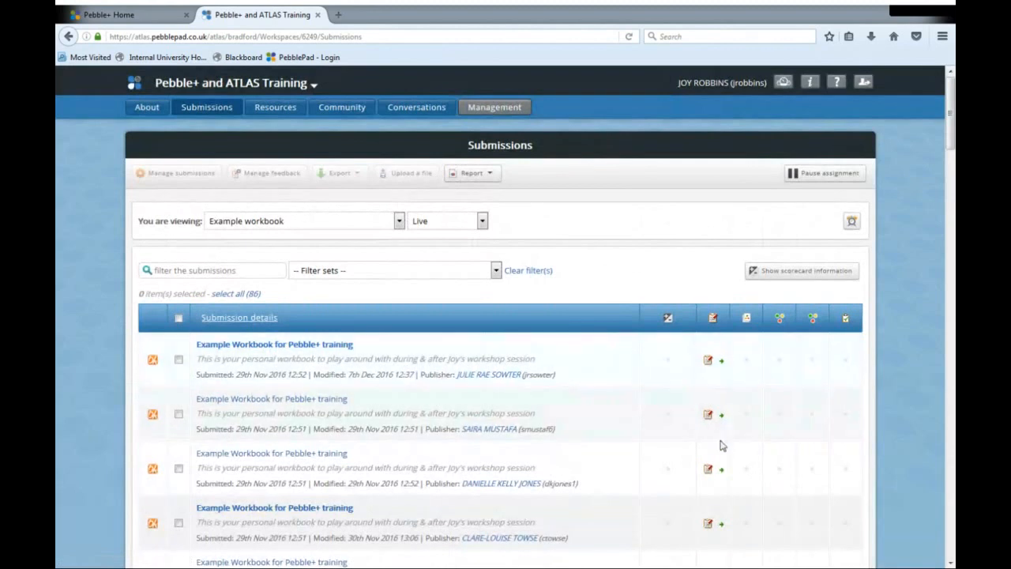
- Display the Example assessor-initiated assignment and filter its members with the set Lunchtime TEL Webinar. PP for Live Assessment
{"action": "left_click", "coordinate": [399, 221]}
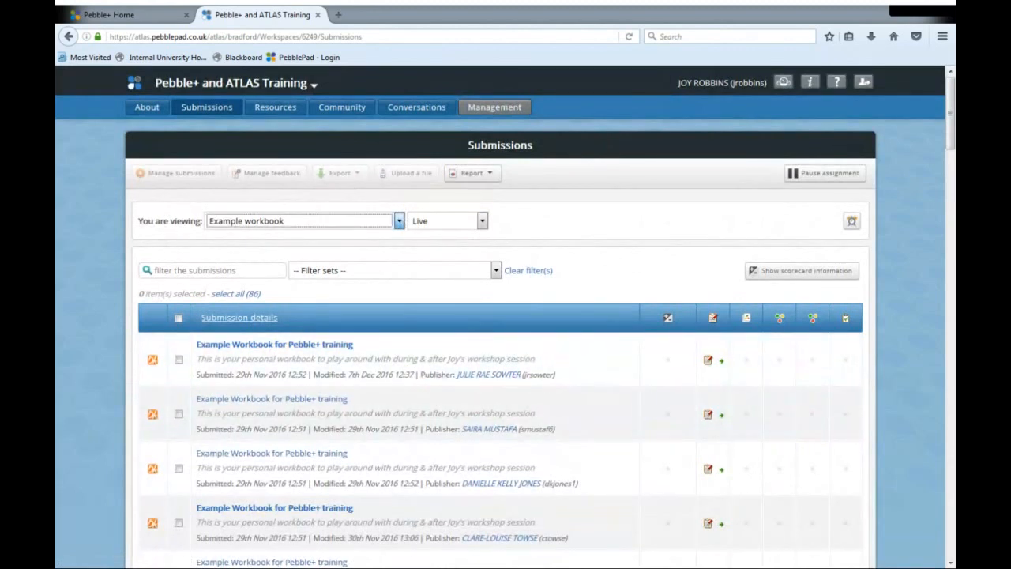
{"action": "left_click", "coordinate": [339, 275]}
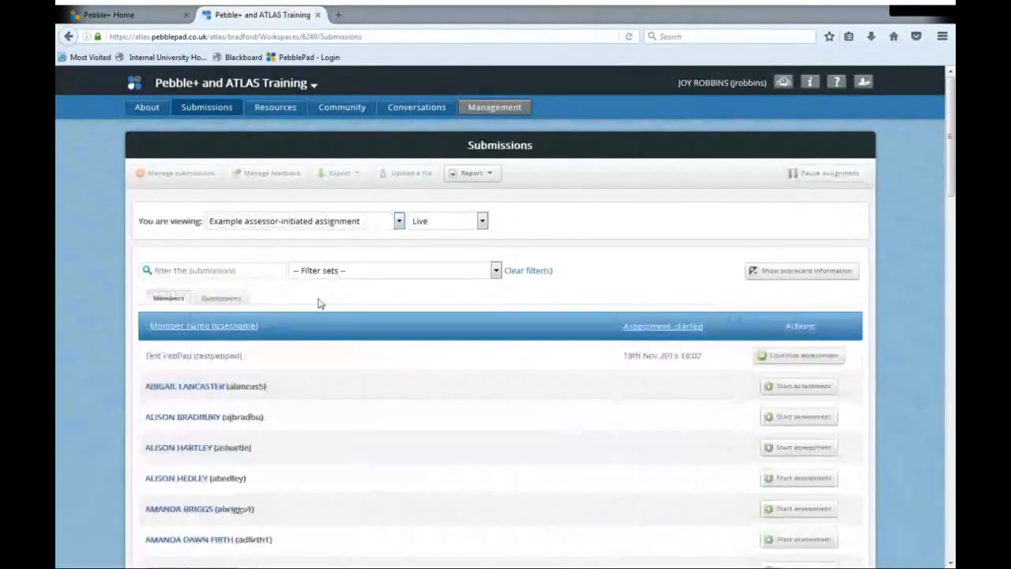
{"action": "scroll", "coordinate": [290, 335], "scroll_direction": "down", "scroll_amount": 8}
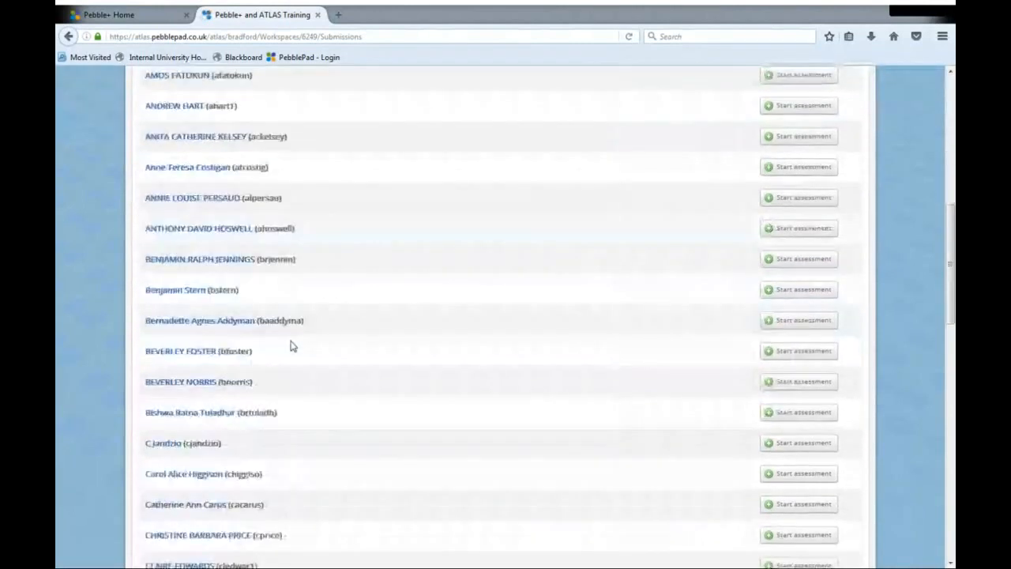
{"action": "scroll", "coordinate": [291, 346], "scroll_direction": "up", "scroll_amount": 8}
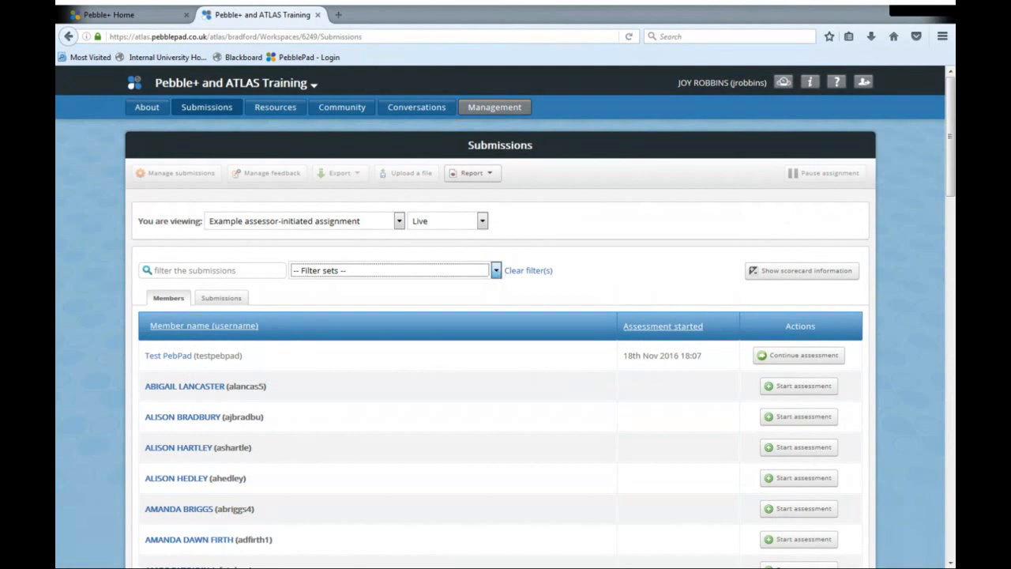
{"action": "left_click", "coordinate": [463, 345]}
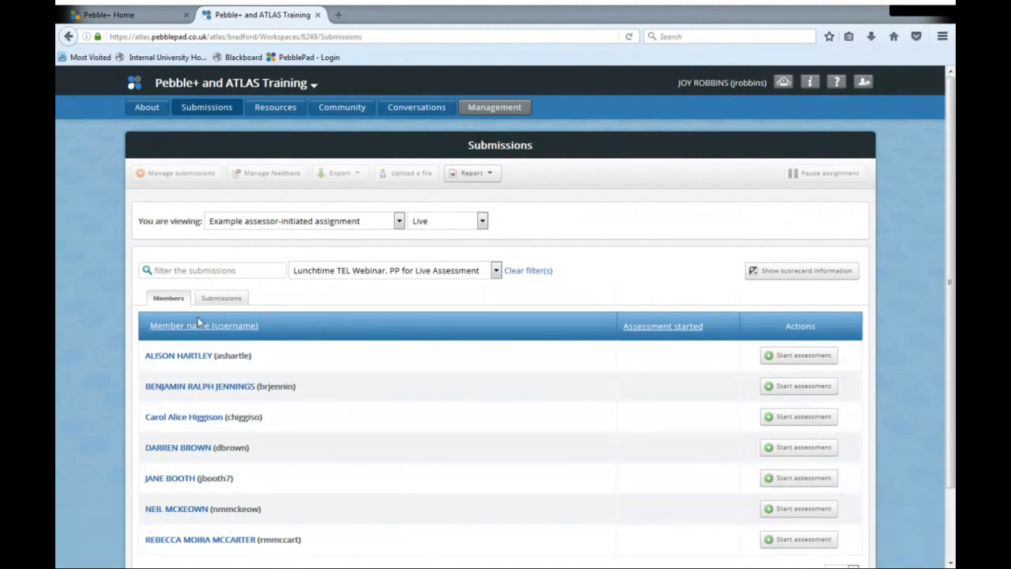
{"action": "left_click", "coordinate": [204, 269]}
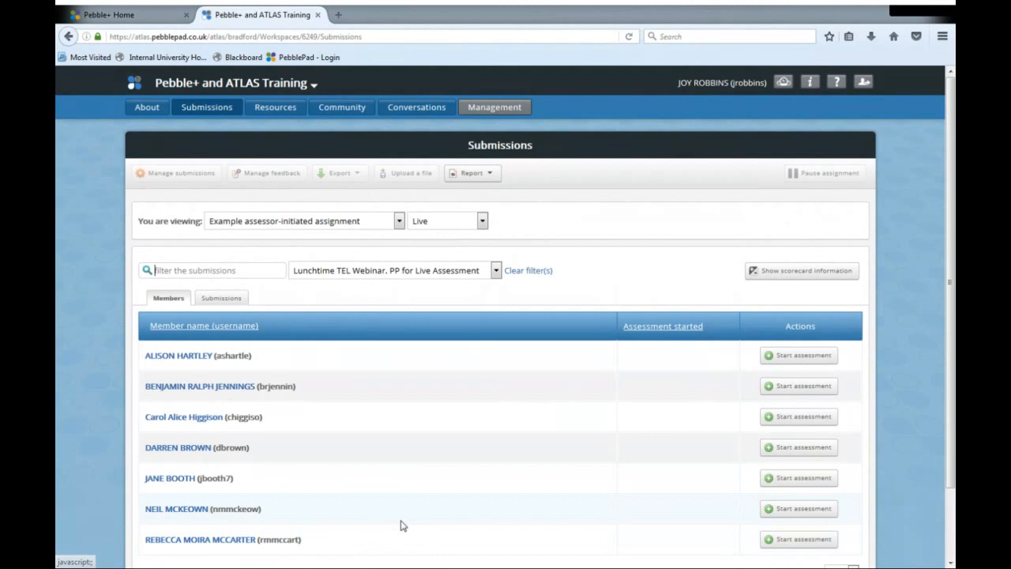
- Start an assessment for the last listed member and open the marking sheet from the blocked pop-up
{"action": "left_click", "coordinate": [793, 540]}
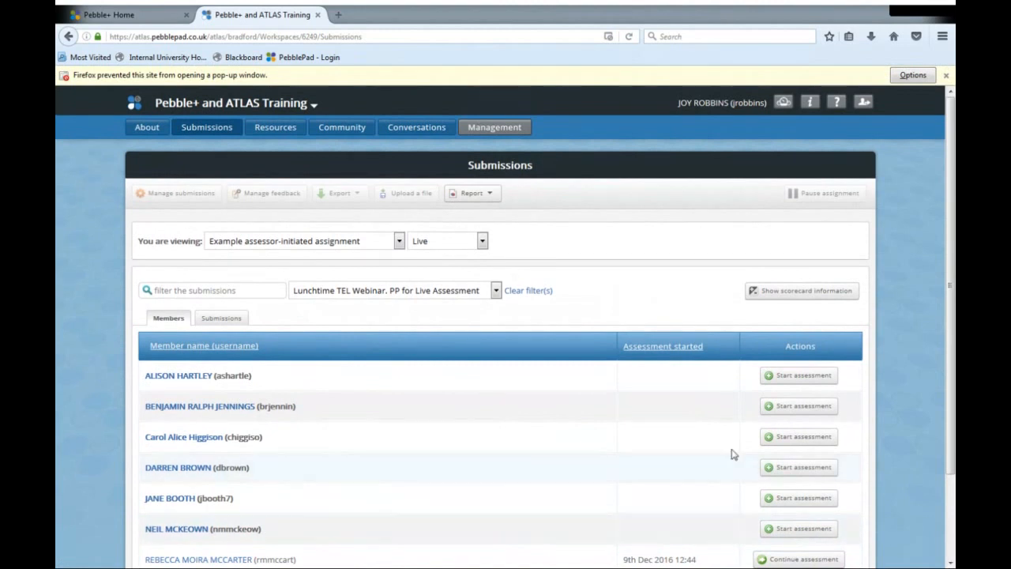
{"action": "left_click", "coordinate": [912, 77]}
{"action": "left_click", "coordinate": [837, 94]}
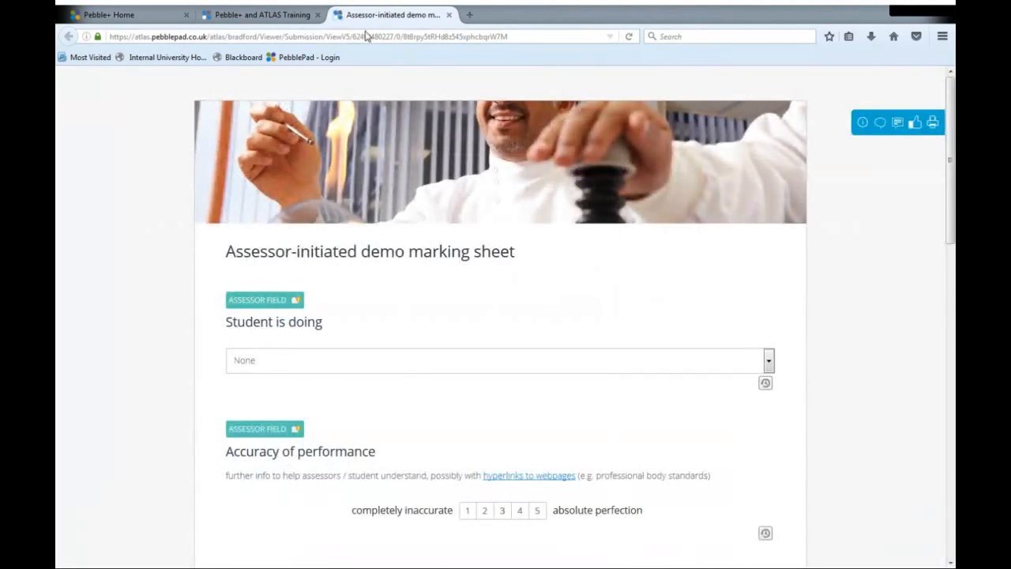
{"action": "left_click", "coordinate": [278, 19]}
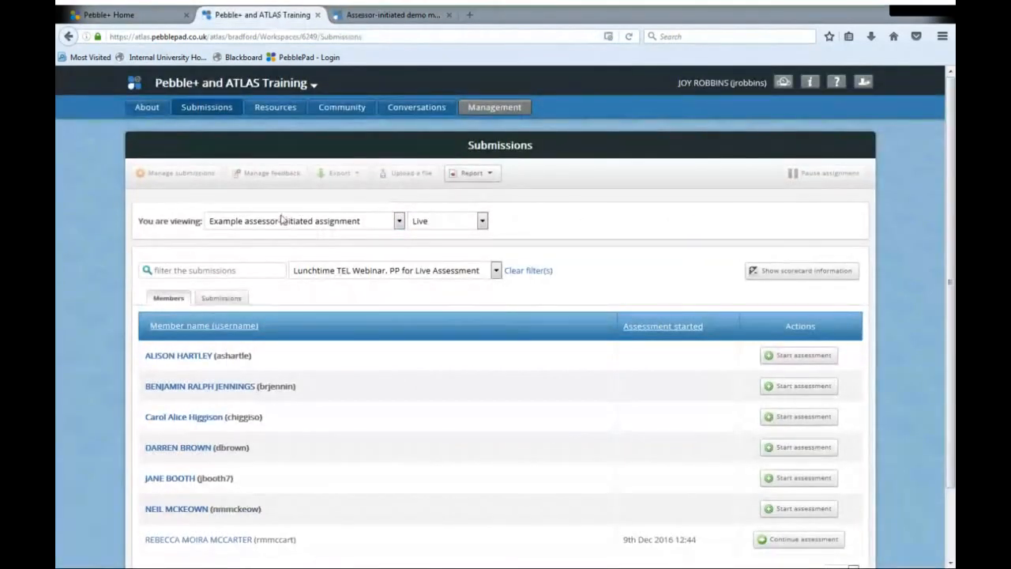
{"action": "left_click", "coordinate": [375, 18]}
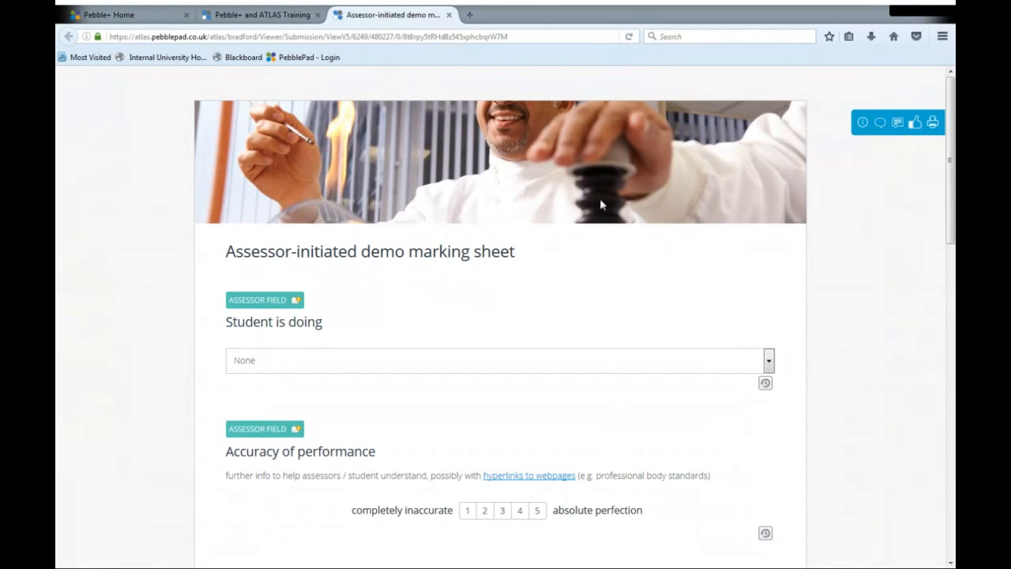
- Set the Student is doing field of the marking sheet to thing 1
{"action": "scroll", "coordinate": [599, 200], "scroll_direction": "down", "scroll_amount": 2}
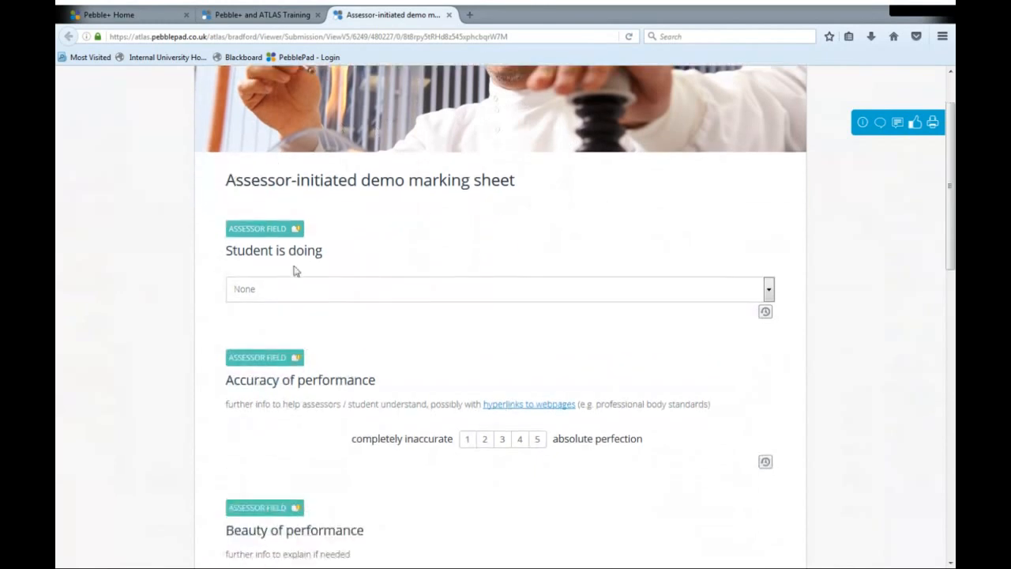
{"action": "left_click", "coordinate": [769, 292]}
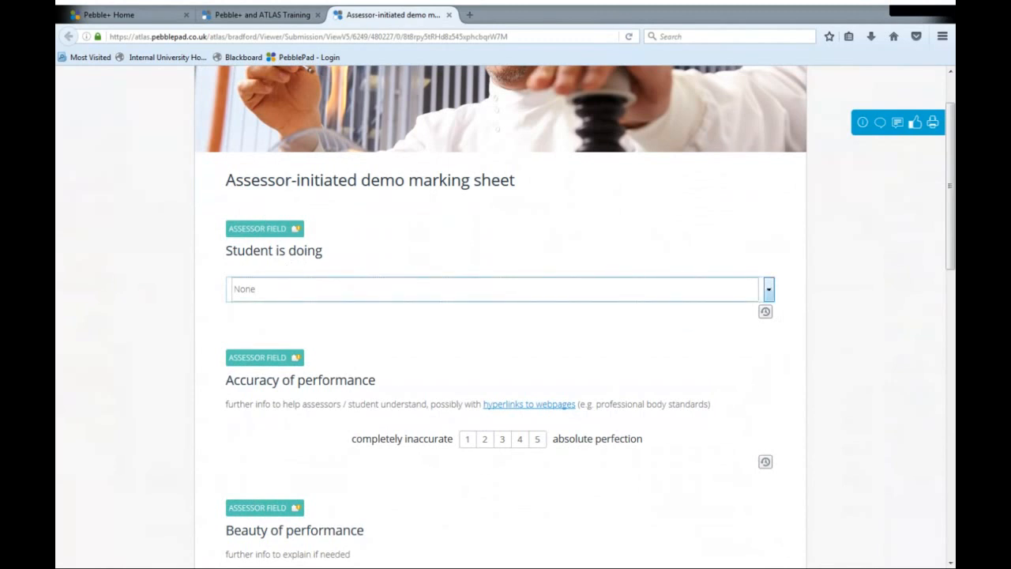
{"action": "left_click", "coordinate": [264, 323]}
- Enlarge the marking sheet and check the web page linked in the Accuracy of performance guidance, closing it when done
{"action": "scroll", "coordinate": [350, 339], "scroll_direction": "down", "scroll_amount": 3}
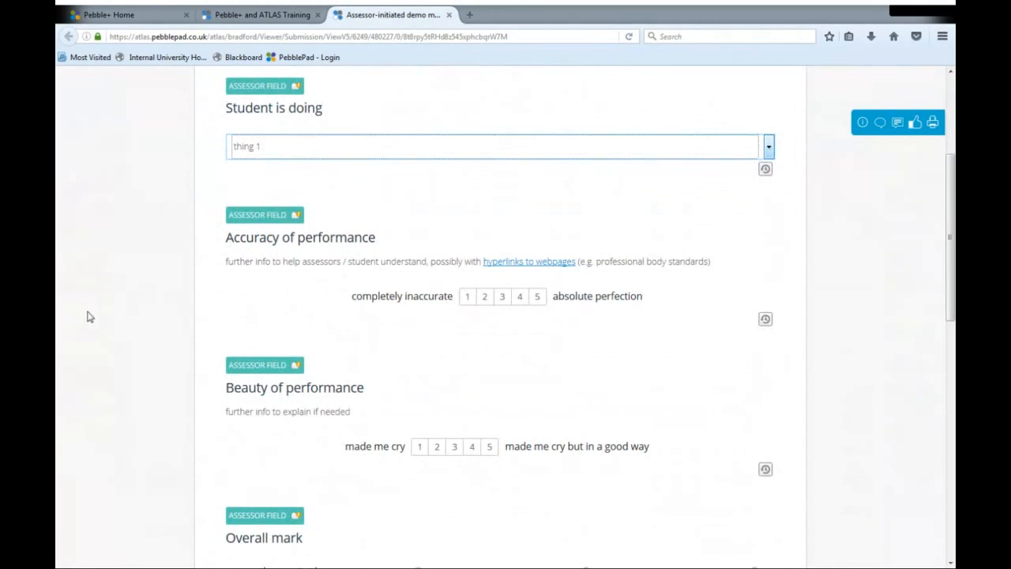
{"action": "left_click", "coordinate": [160, 319]}
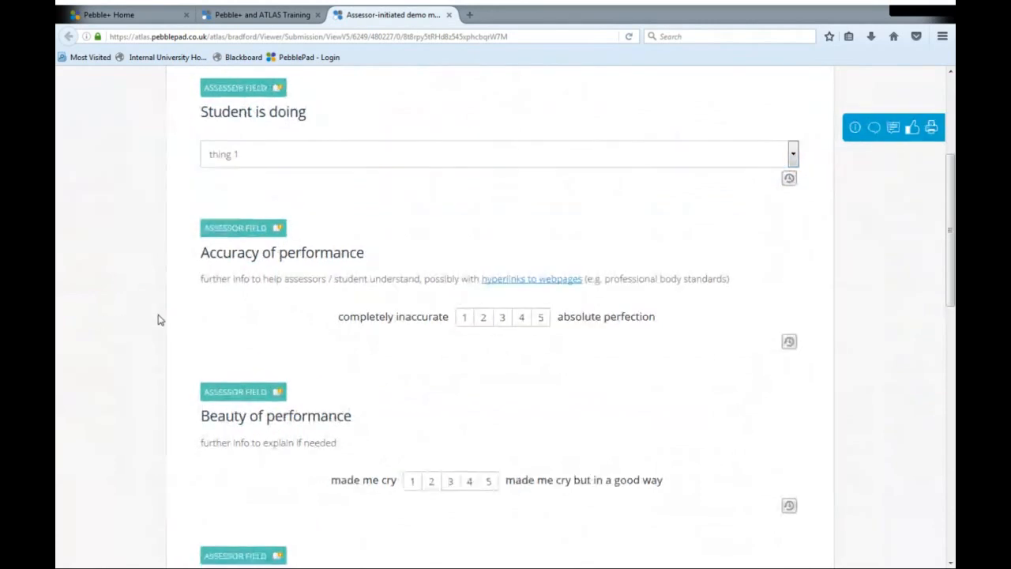
{"action": "key", "text": "ctrl+plus"}
{"action": "key", "text": "ctrl+plus"}
{"action": "key", "text": "ctrl+plus"}
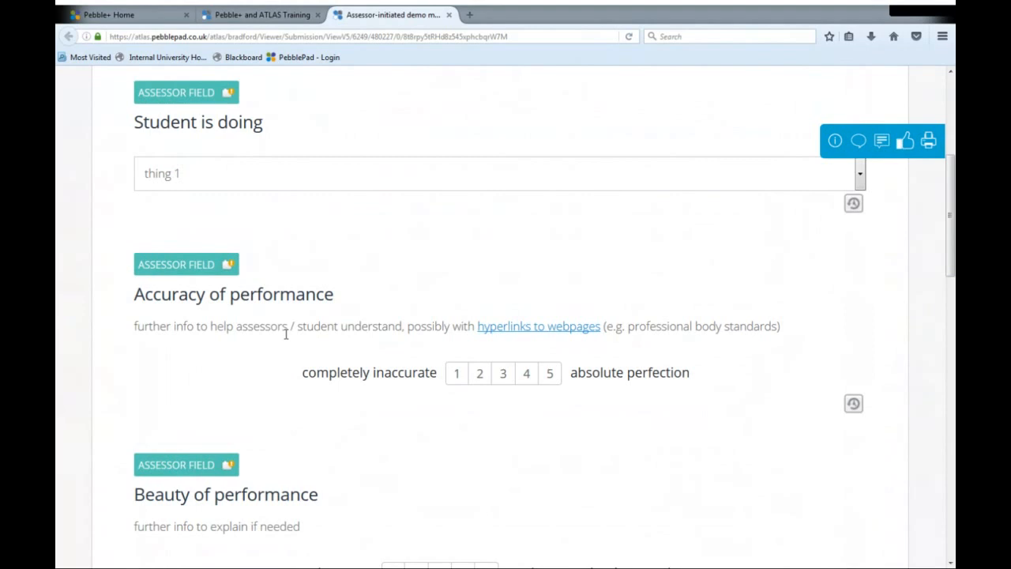
{"action": "left_click", "coordinate": [519, 331]}
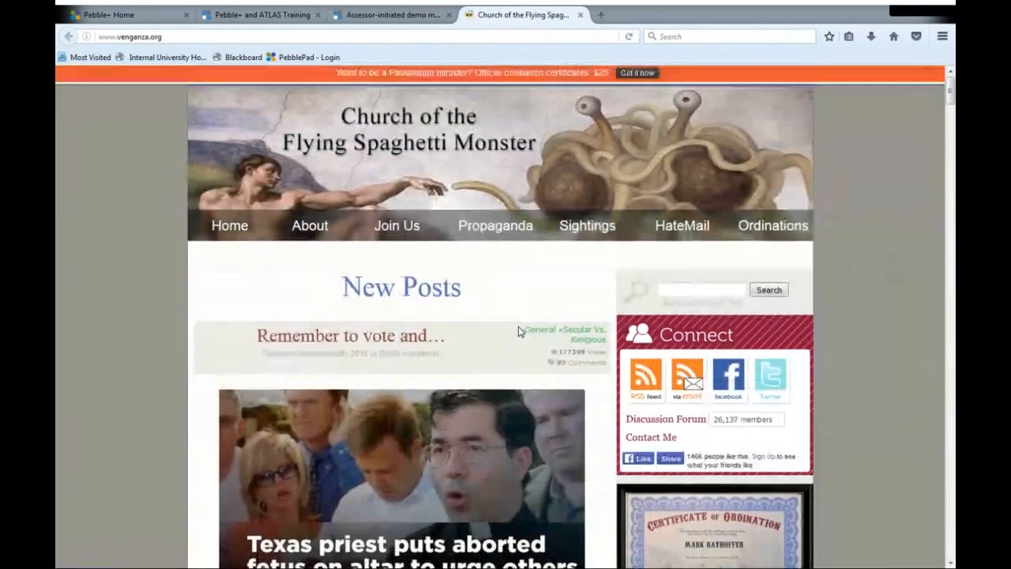
{"action": "left_click", "coordinate": [581, 15]}
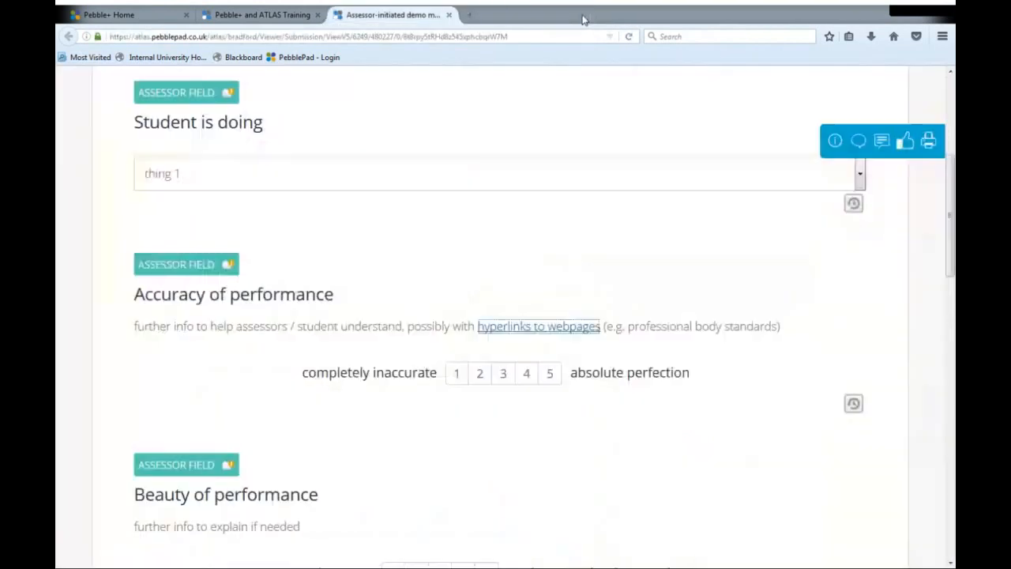
- Rate Accuracy of performance as 4 and Beauty of performance as 5
{"action": "scroll", "coordinate": [371, 261], "scroll_direction": "down", "scroll_amount": 2}
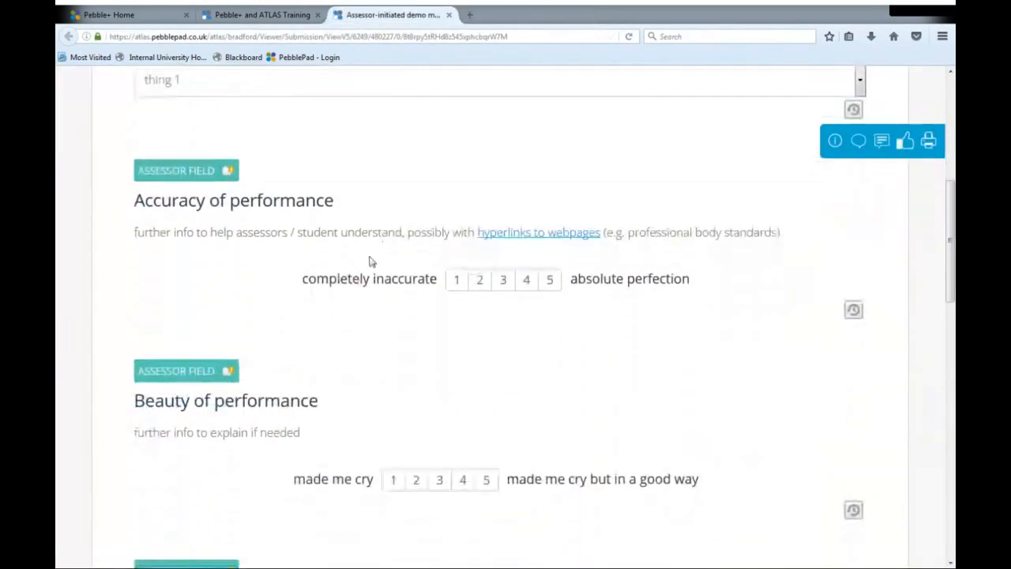
{"action": "left_click", "coordinate": [527, 281]}
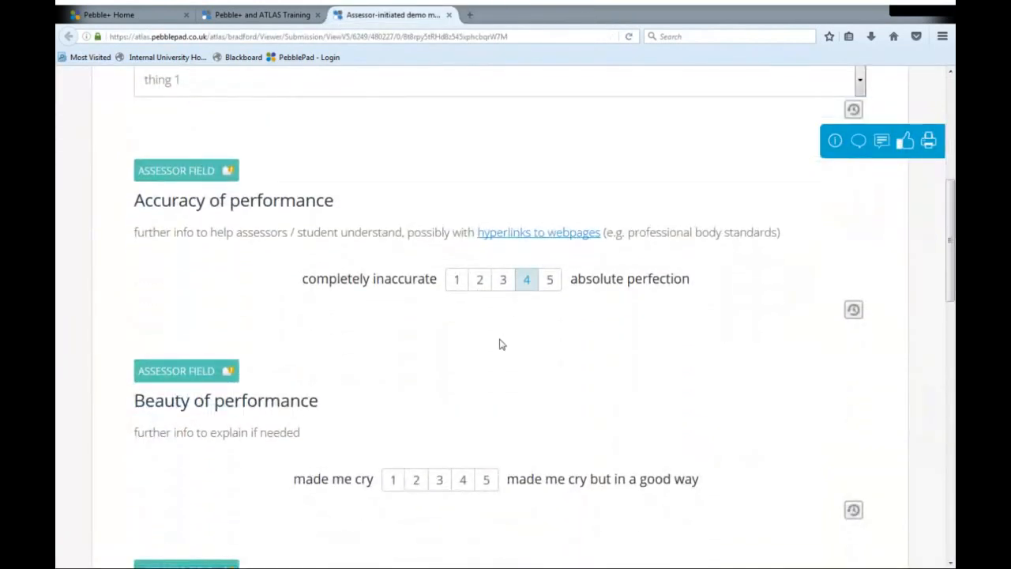
{"action": "scroll", "coordinate": [467, 415], "scroll_direction": "down", "scroll_amount": 4}
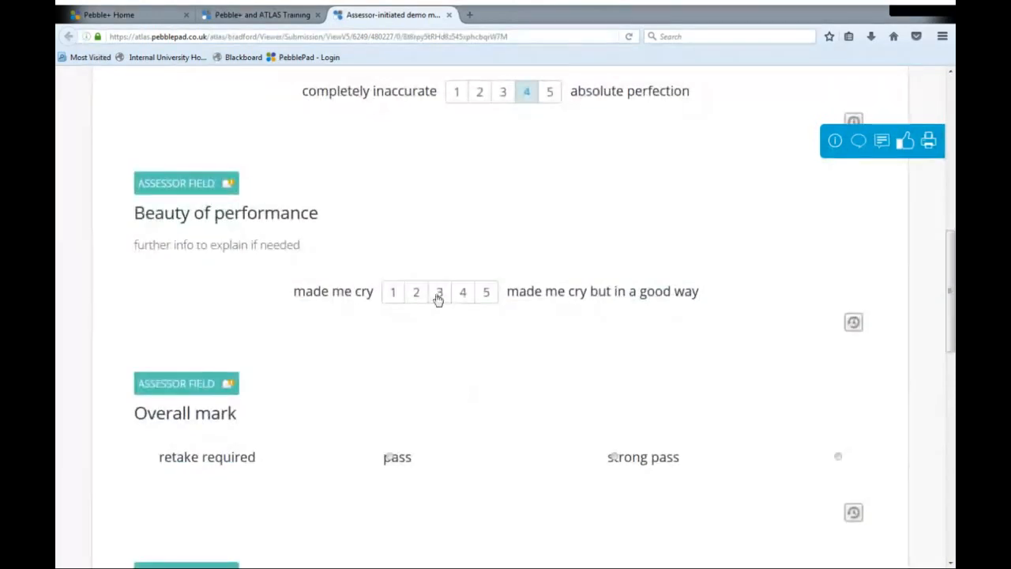
{"action": "left_click", "coordinate": [487, 294]}
- Set the Overall mark to pass and enter "comments go here" in the Comments field
{"action": "scroll", "coordinate": [471, 350], "scroll_direction": "down", "scroll_amount": 4}
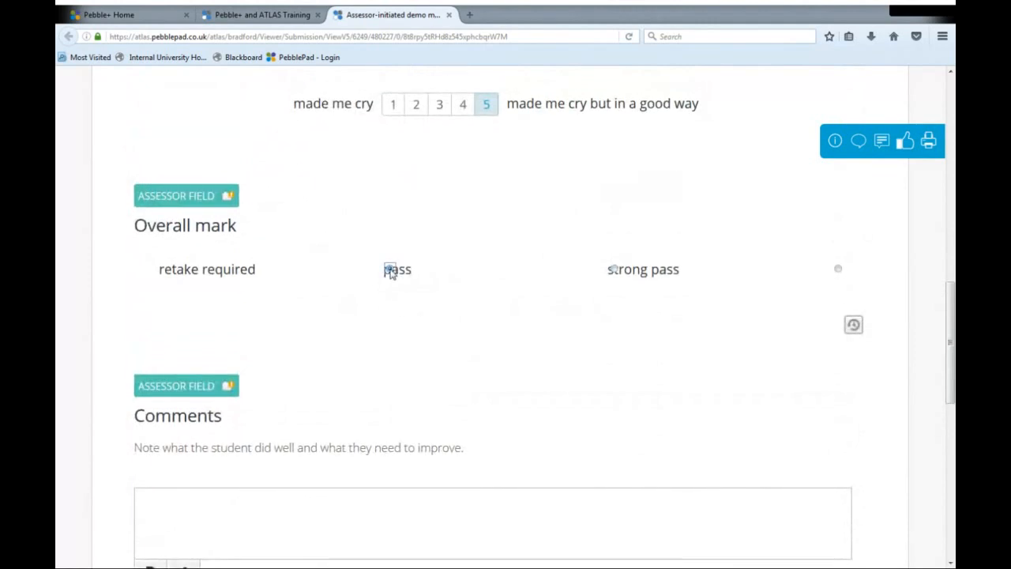
{"action": "left_click", "coordinate": [389, 270]}
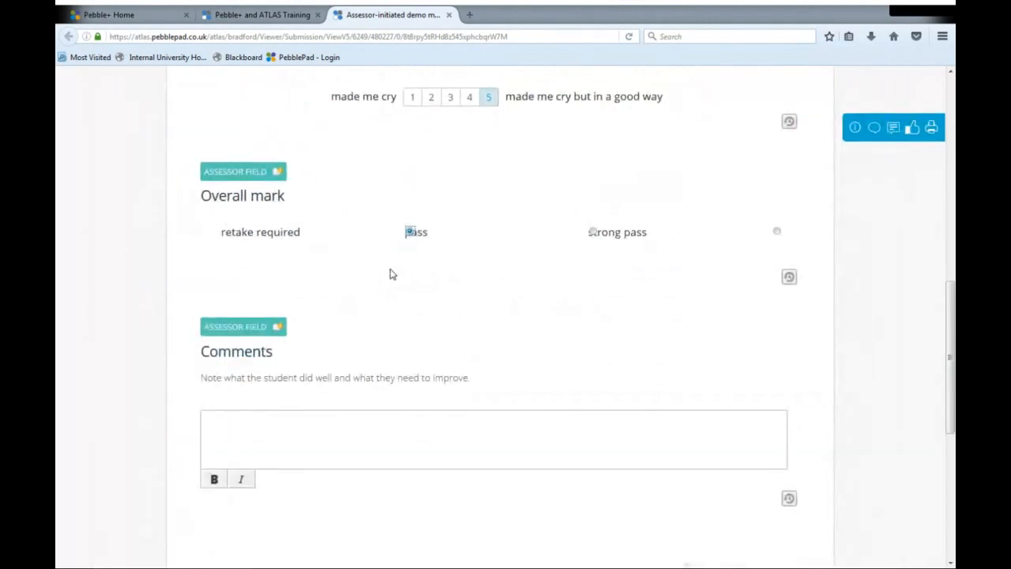
{"action": "left_click", "coordinate": [266, 449]}
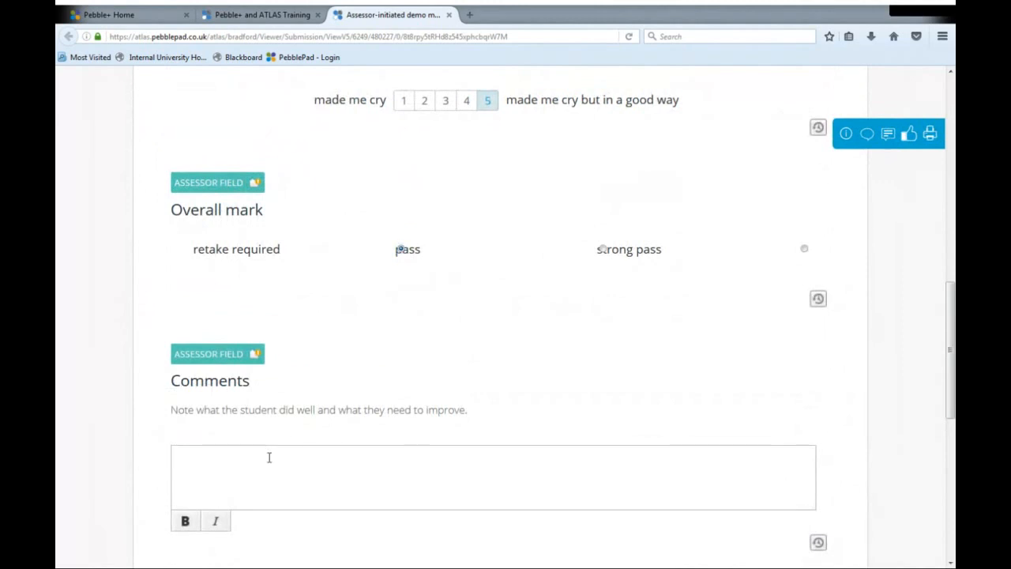
{"action": "type", "text": "comments go here"}
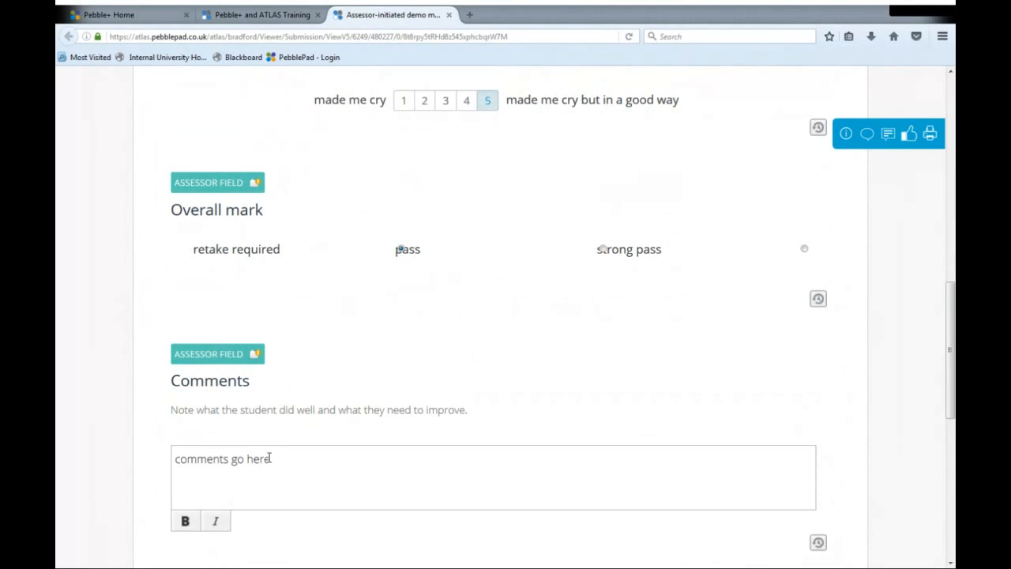
- Review the completed marking sheet, from the comments back up to its title
{"action": "scroll", "coordinate": [347, 454], "scroll_direction": "down", "scroll_amount": 2}
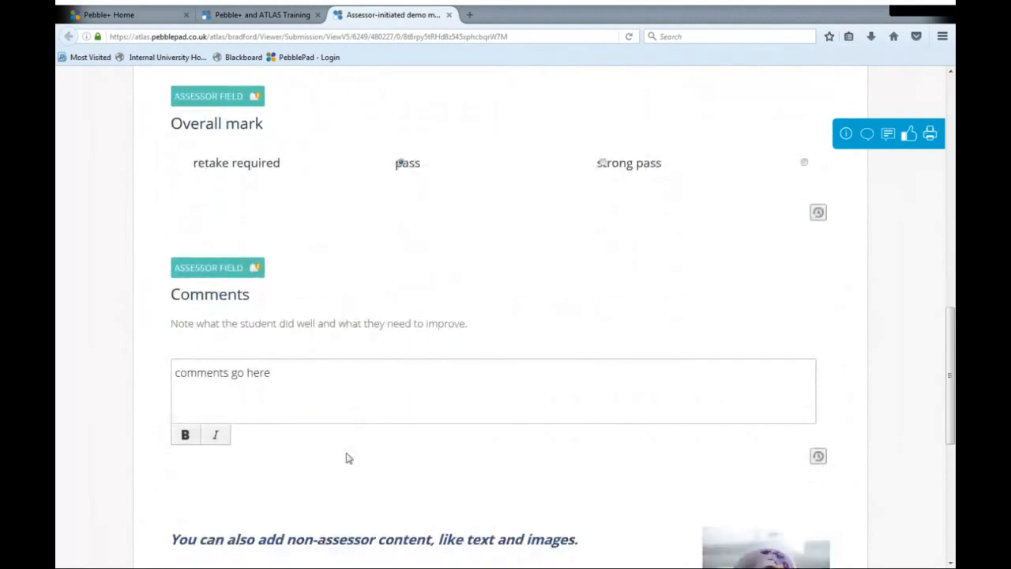
{"action": "scroll", "coordinate": [348, 455], "scroll_direction": "up", "scroll_amount": 2}
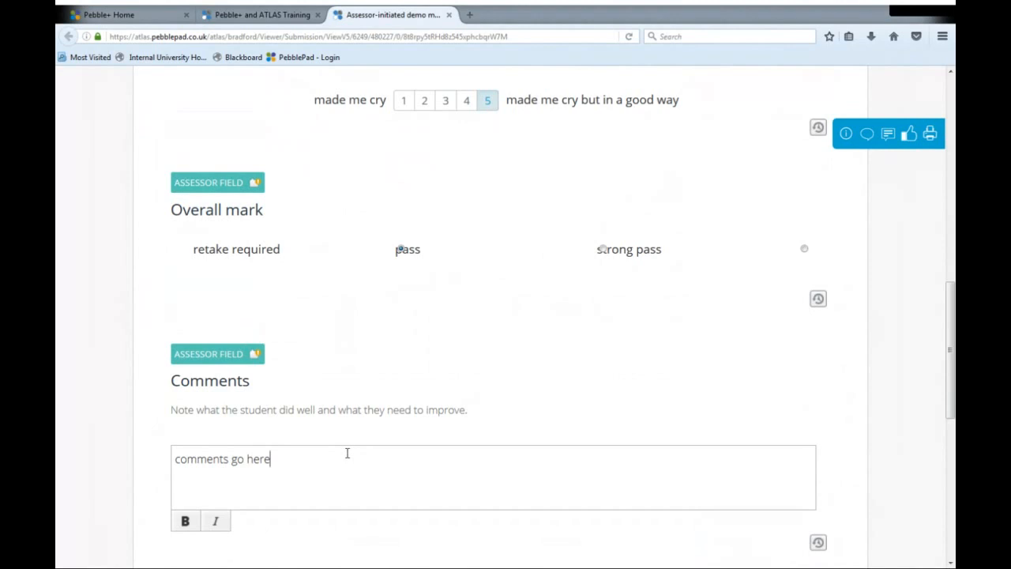
{"action": "scroll", "coordinate": [346, 453], "scroll_direction": "up", "scroll_amount": 5}
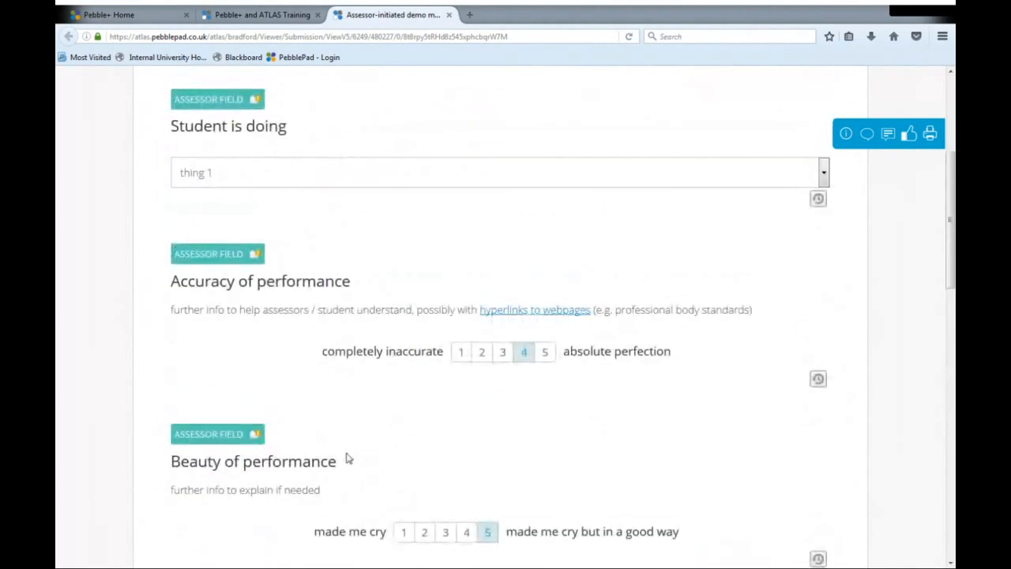
{"action": "scroll", "coordinate": [347, 459], "scroll_direction": "up", "scroll_amount": 3}
{"action": "scroll", "coordinate": [346, 459], "scroll_direction": "down", "scroll_amount": 4}
{"action": "scroll", "coordinate": [346, 459], "scroll_direction": "up", "scroll_amount": 1}
{"action": "scroll", "coordinate": [346, 459], "scroll_direction": "up", "scroll_amount": 2}
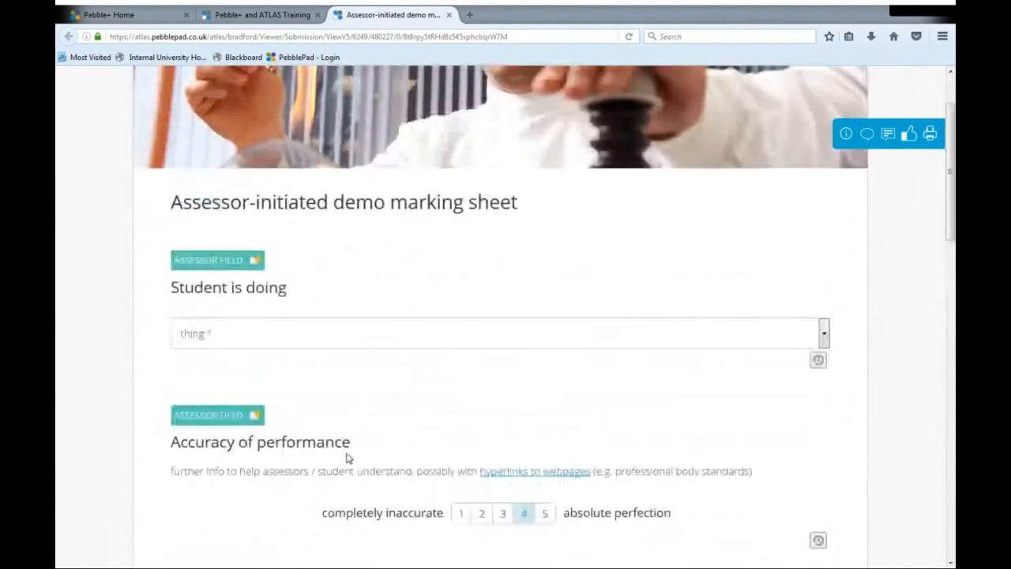
{"action": "scroll", "coordinate": [347, 459], "scroll_direction": "down", "scroll_amount": 1}
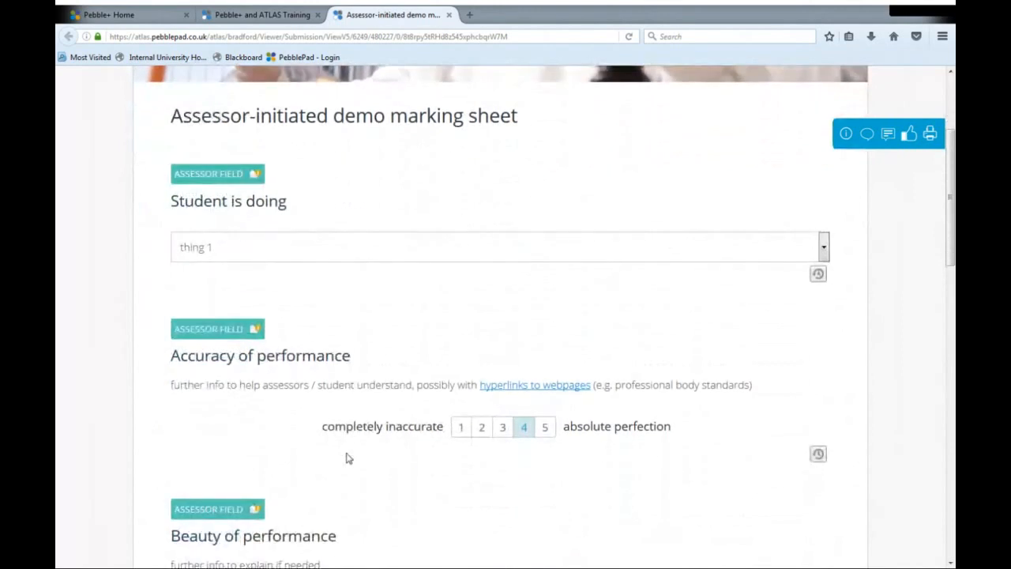
{"action": "scroll", "coordinate": [347, 459], "scroll_direction": "up", "scroll_amount": 2}
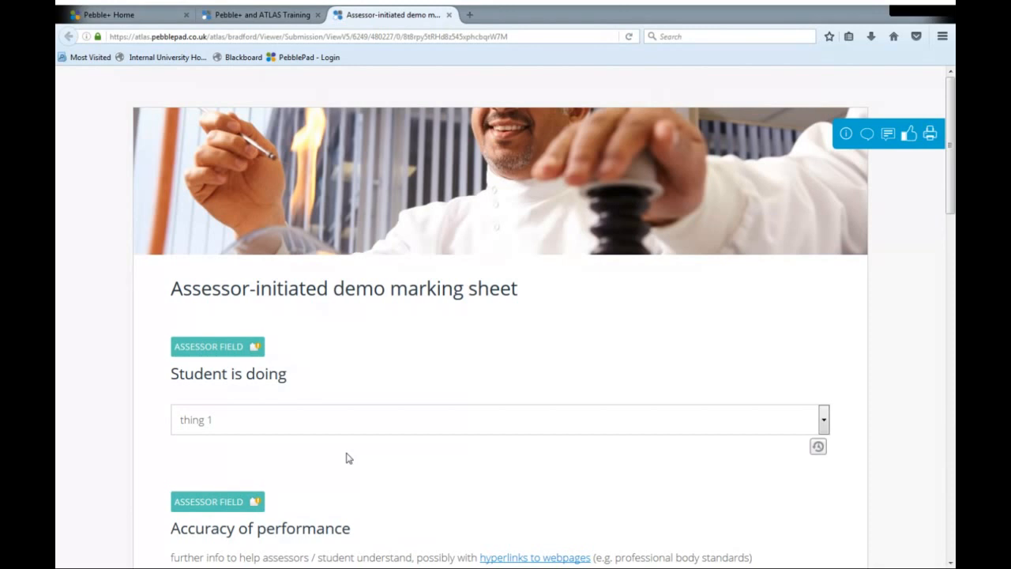
- View the feedback, approval and scorecard options for the marking sheet, and close them
{"action": "left_click", "coordinate": [889, 136]}
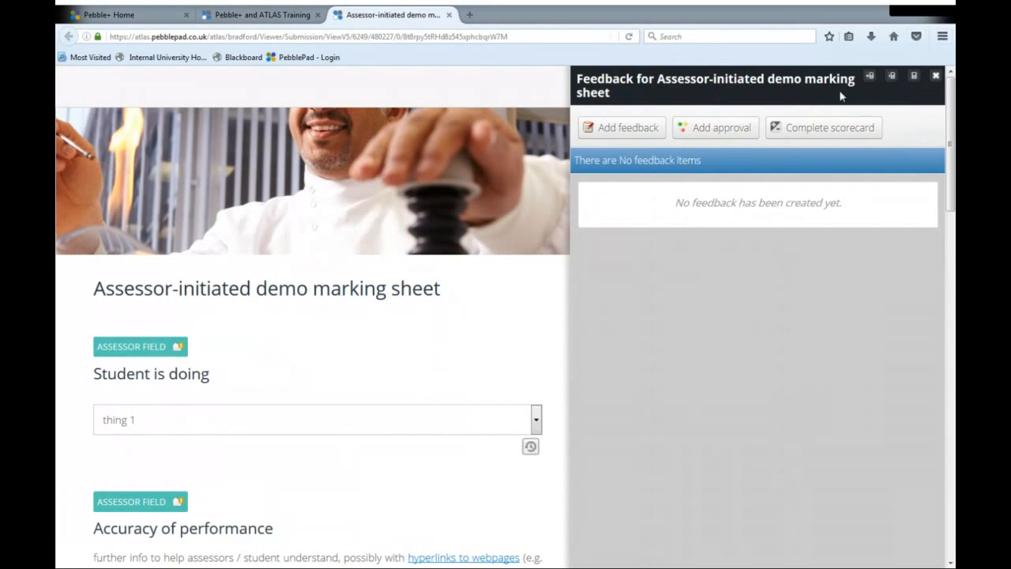
{"action": "left_click", "coordinate": [935, 75]}
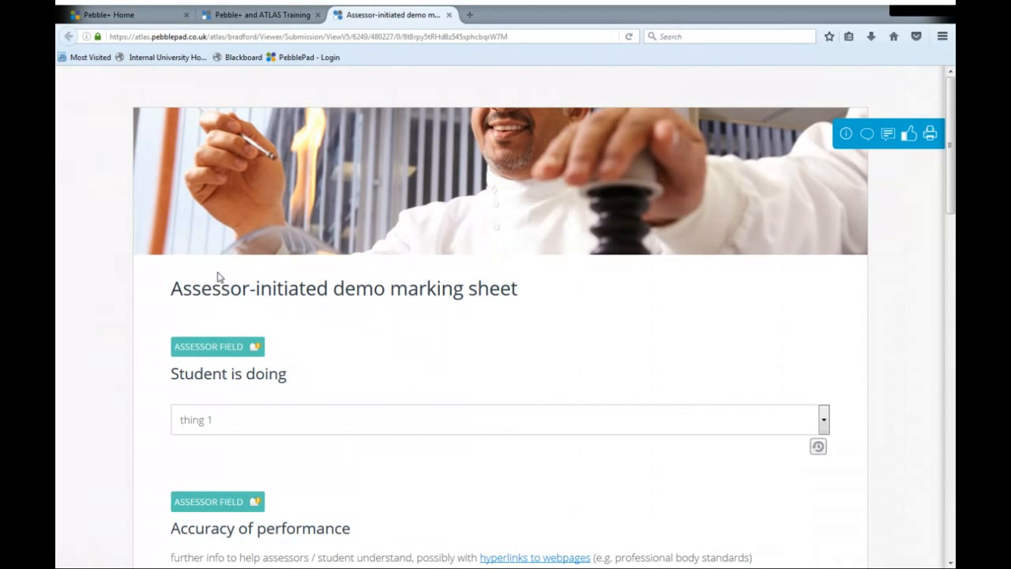
- Review the marking sheet's assessor fields from the title down to the non-assessor content and feedback release option
{"action": "scroll", "coordinate": [220, 276], "scroll_direction": "down", "scroll_amount": 2}
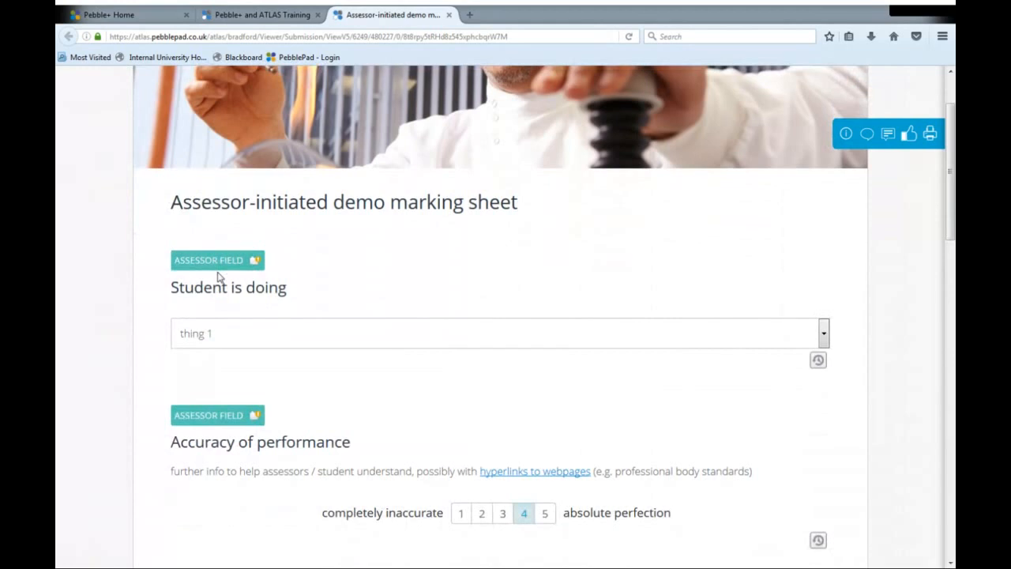
{"action": "scroll", "coordinate": [220, 277], "scroll_direction": "down", "scroll_amount": 2}
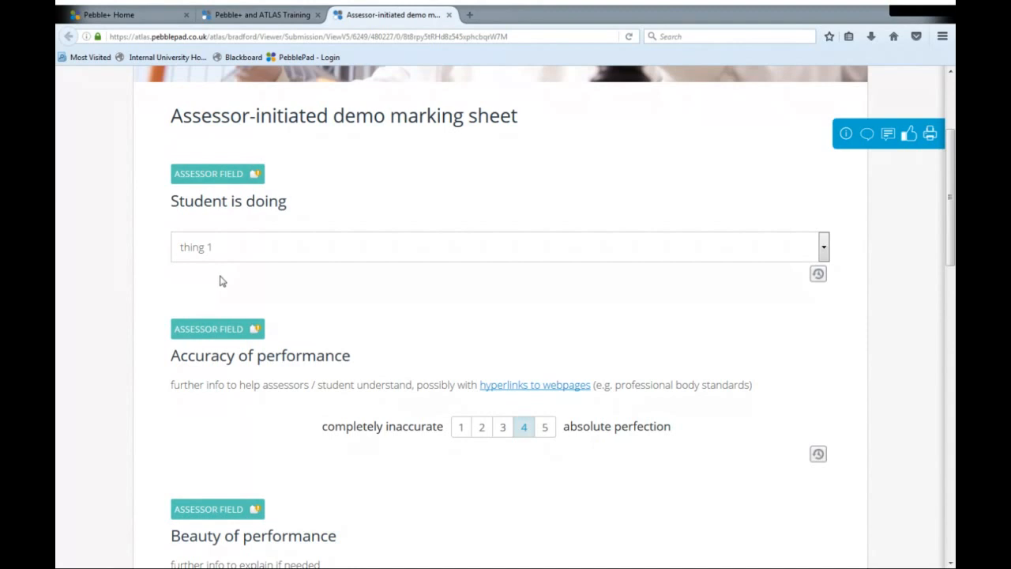
{"action": "scroll", "coordinate": [472, 320], "scroll_direction": "down", "scroll_amount": 2}
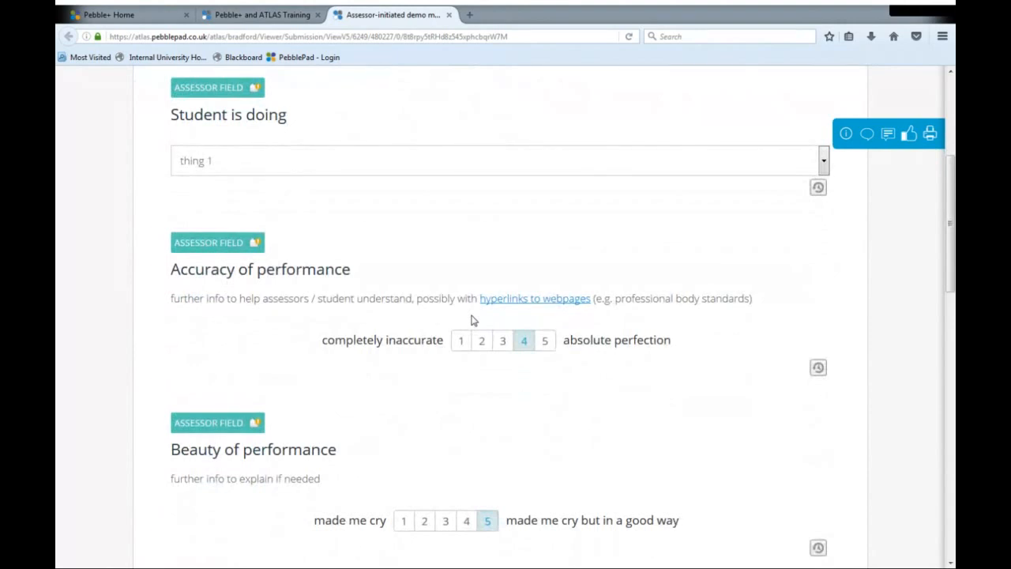
{"action": "scroll", "coordinate": [472, 320], "scroll_direction": "down", "scroll_amount": 4}
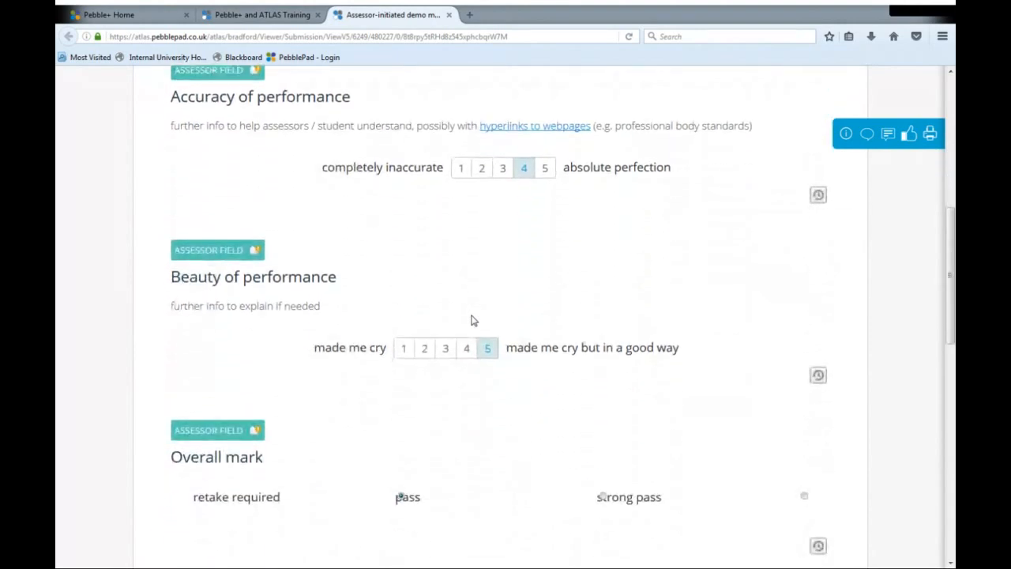
{"action": "scroll", "coordinate": [473, 320], "scroll_direction": "down", "scroll_amount": 4}
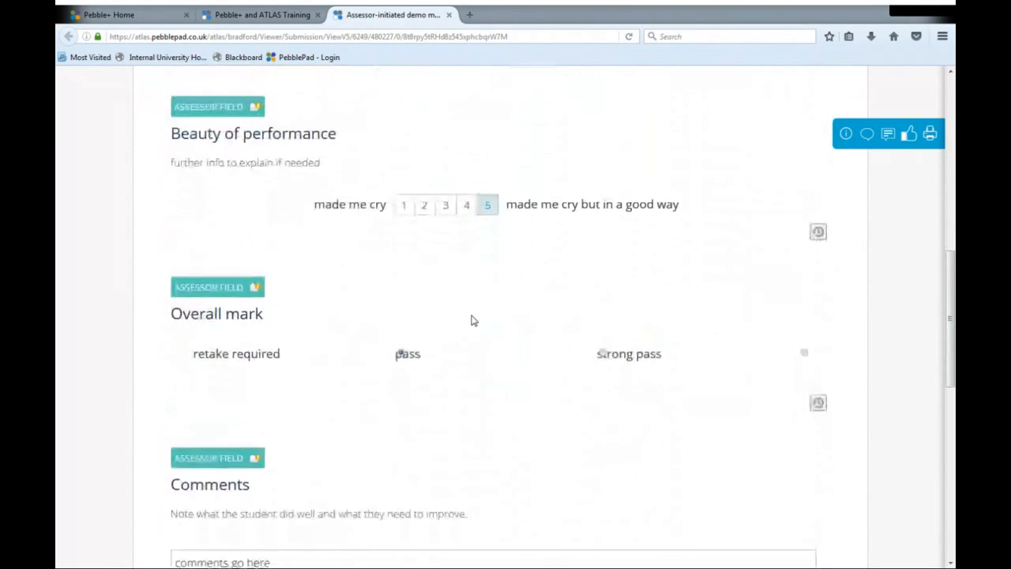
{"action": "scroll", "coordinate": [472, 320], "scroll_direction": "down", "scroll_amount": 2}
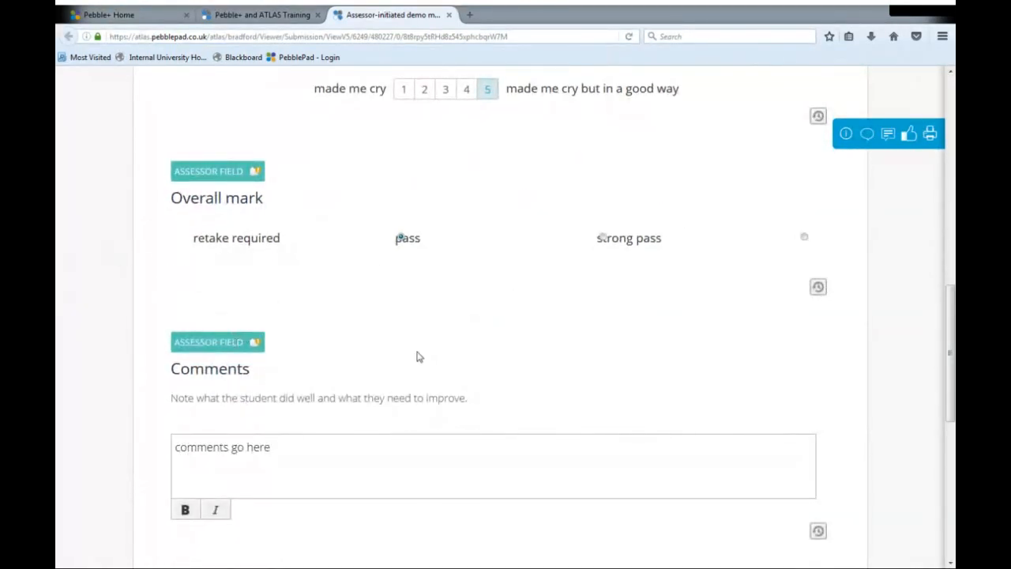
{"action": "scroll", "coordinate": [435, 377], "scroll_direction": "down", "scroll_amount": 1}
{"action": "scroll", "coordinate": [436, 376], "scroll_direction": "down", "scroll_amount": 7}
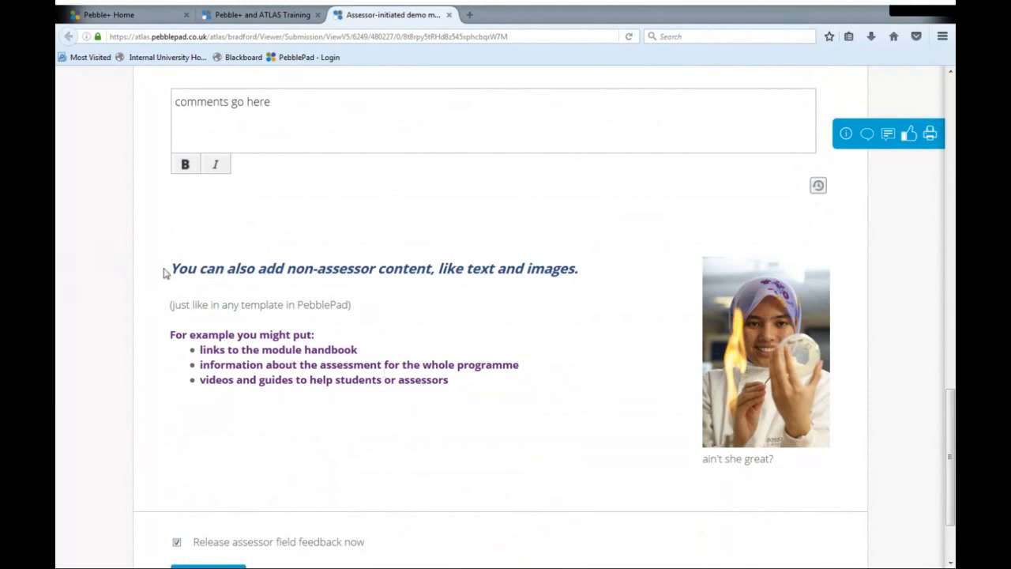
{"action": "left_click_drag", "start_coordinate": [166, 271], "coordinate": [316, 323]}
{"action": "left_click", "coordinate": [316, 322]}
{"action": "scroll", "coordinate": [345, 382], "scroll_direction": "down", "scroll_amount": 3}
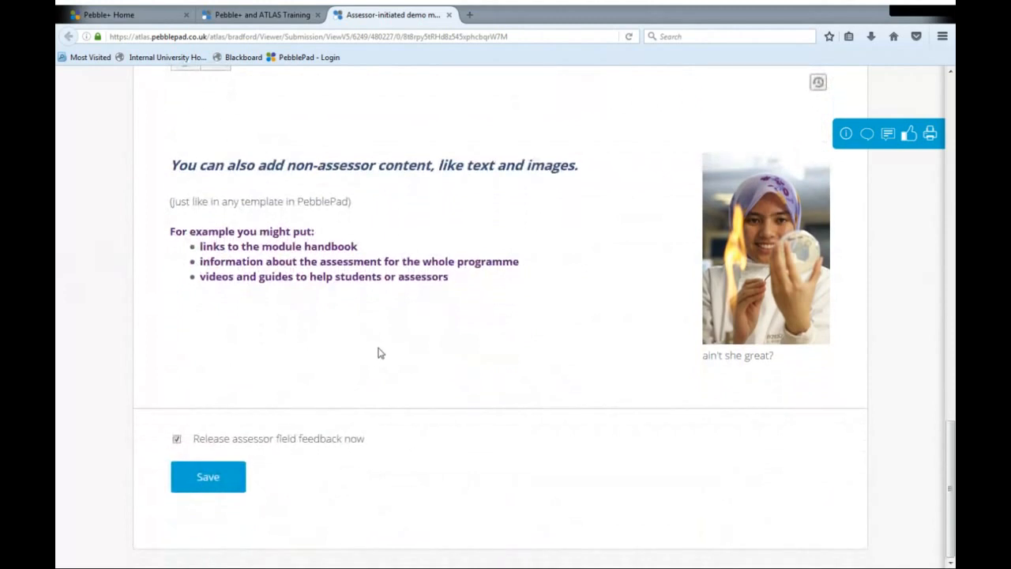
- Recheck the completed fields and save the marking sheet with assessor field feedback released immediately
{"action": "scroll", "coordinate": [377, 353], "scroll_direction": "up", "scroll_amount": 15}
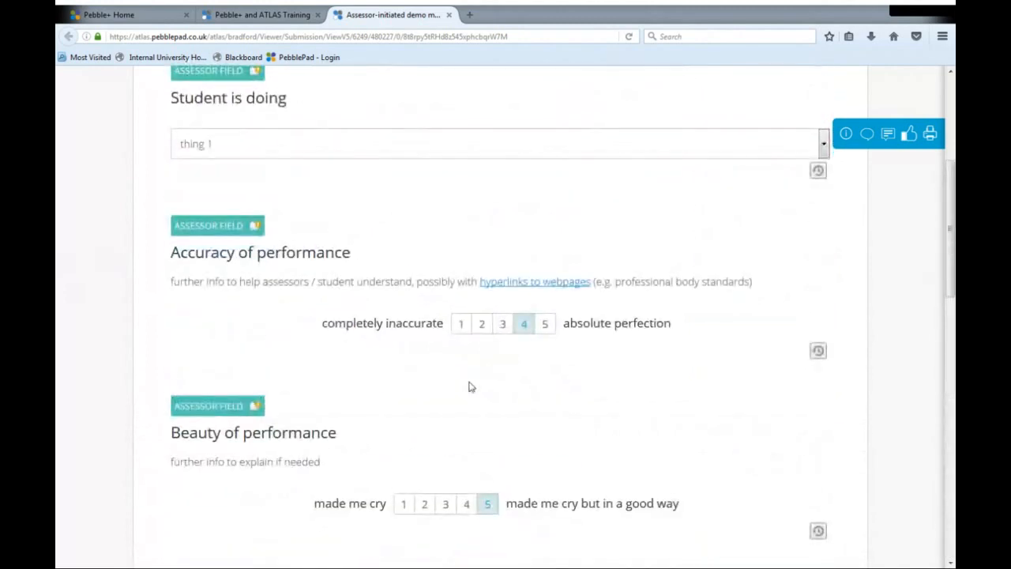
{"action": "scroll", "coordinate": [468, 386], "scroll_direction": "up", "scroll_amount": 3}
{"action": "scroll", "coordinate": [413, 366], "scroll_direction": "down", "scroll_amount": 3}
{"action": "scroll", "coordinate": [532, 332], "scroll_direction": "down", "scroll_amount": 5}
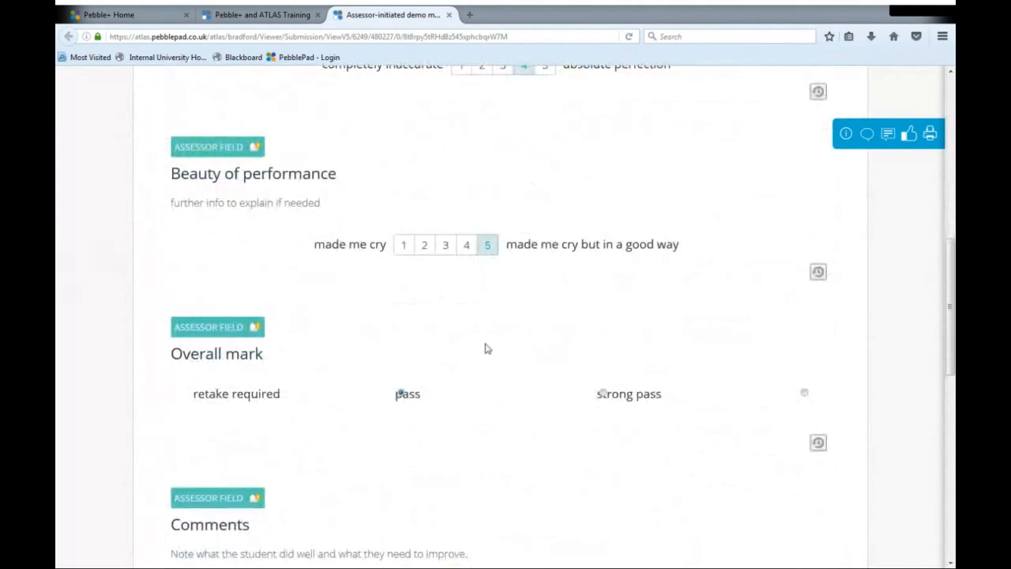
{"action": "scroll", "coordinate": [358, 294], "scroll_direction": "down", "scroll_amount": 5}
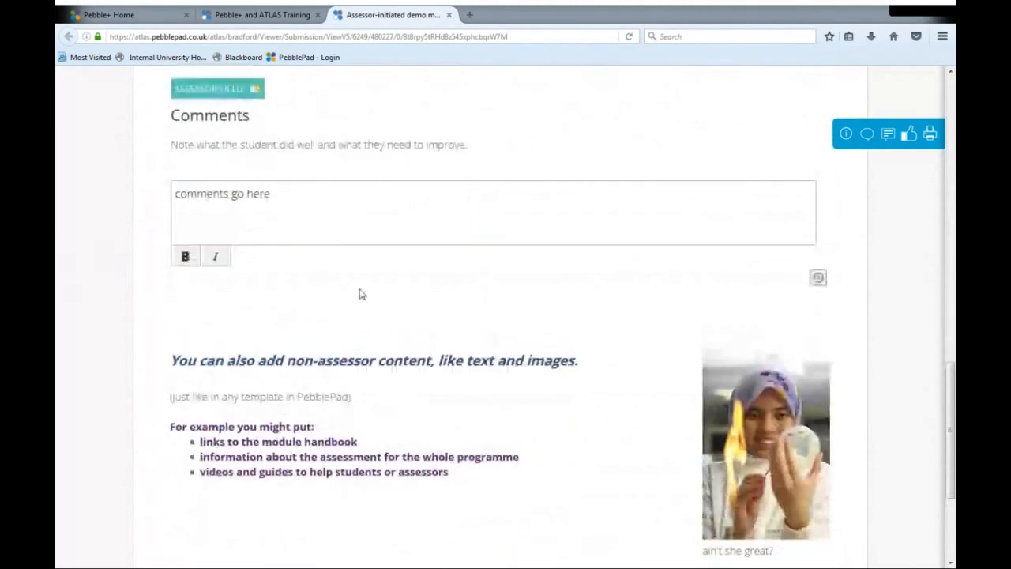
{"action": "scroll", "coordinate": [360, 293], "scroll_direction": "down", "scroll_amount": 3}
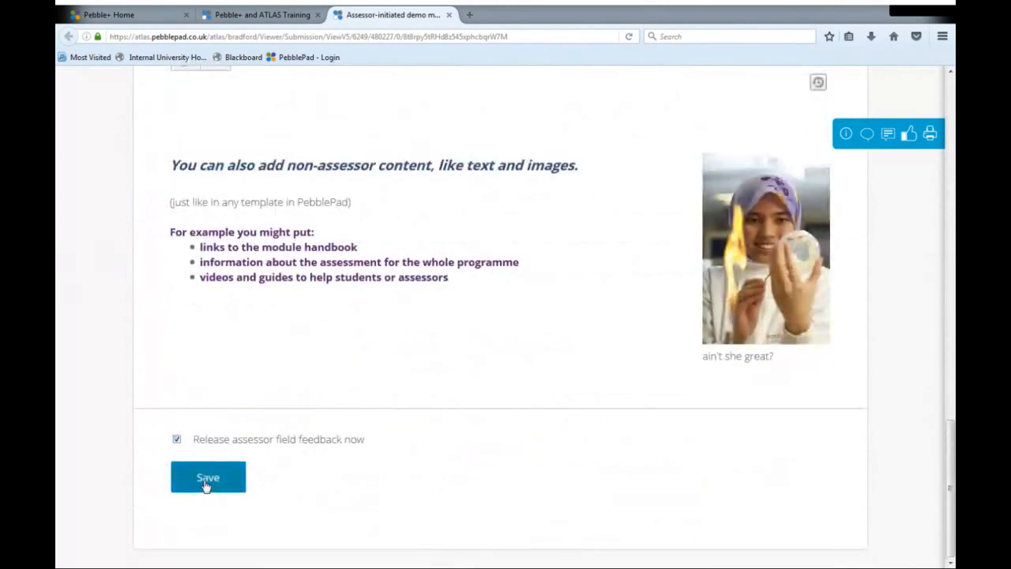
{"action": "left_click", "coordinate": [207, 478]}
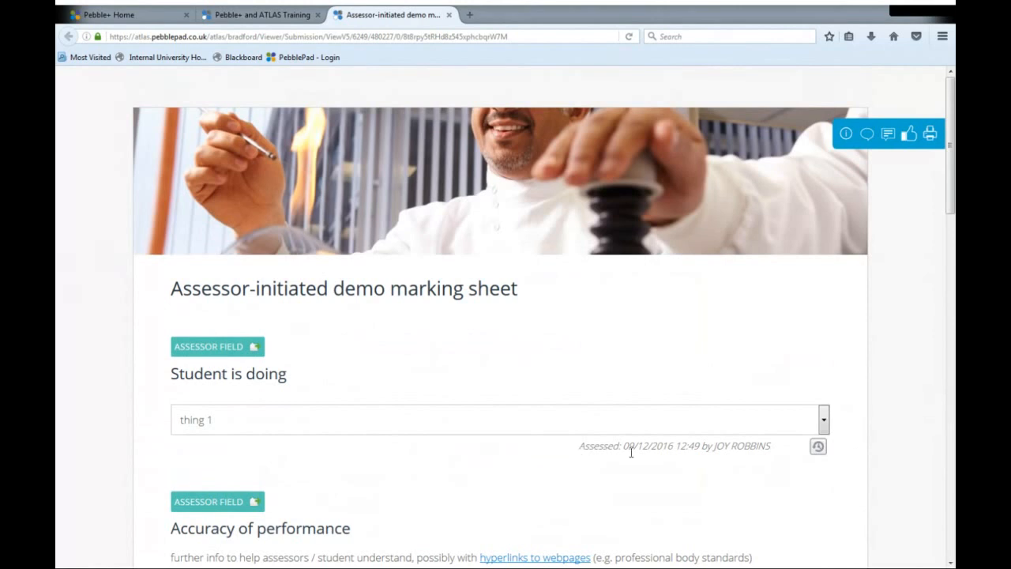
- Examine the assessor stamps on the saved fields and view the answer history for Accuracy of performance
{"action": "left_click_drag", "start_coordinate": [788, 447], "coordinate": [714, 449]}
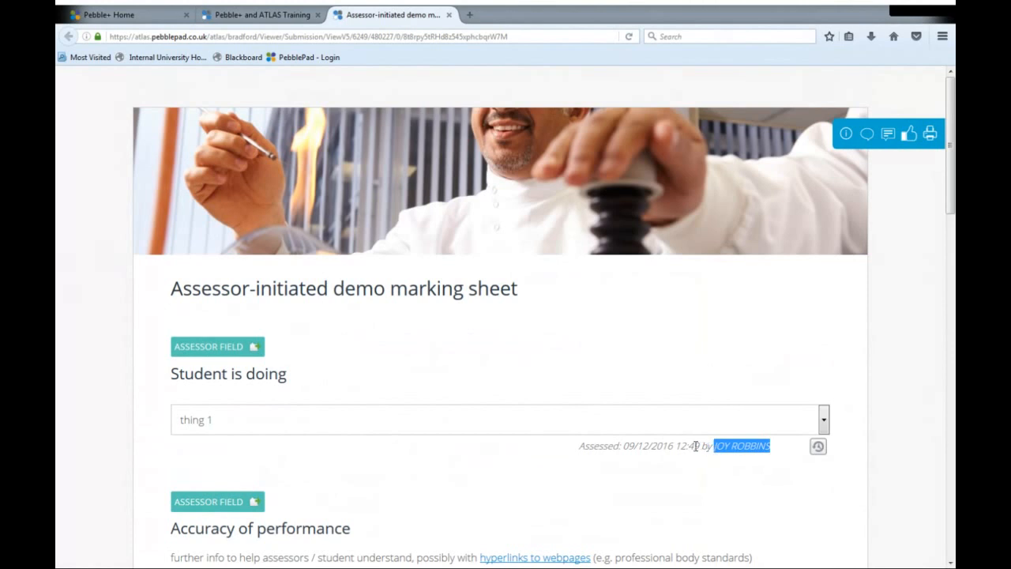
{"action": "left_click", "coordinate": [694, 446]}
{"action": "scroll", "coordinate": [644, 466], "scroll_direction": "down", "scroll_amount": 5}
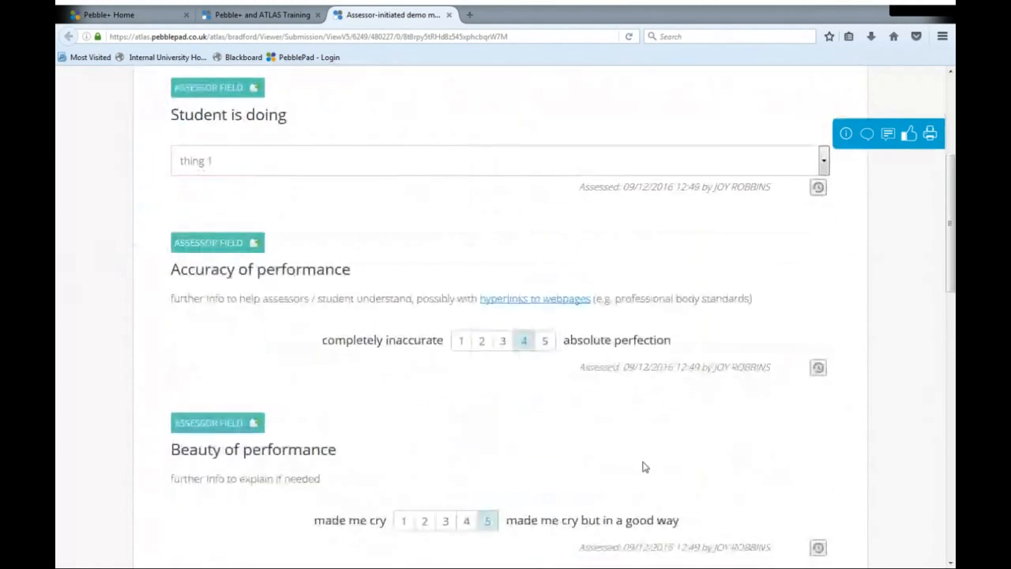
{"action": "left_click", "coordinate": [818, 368]}
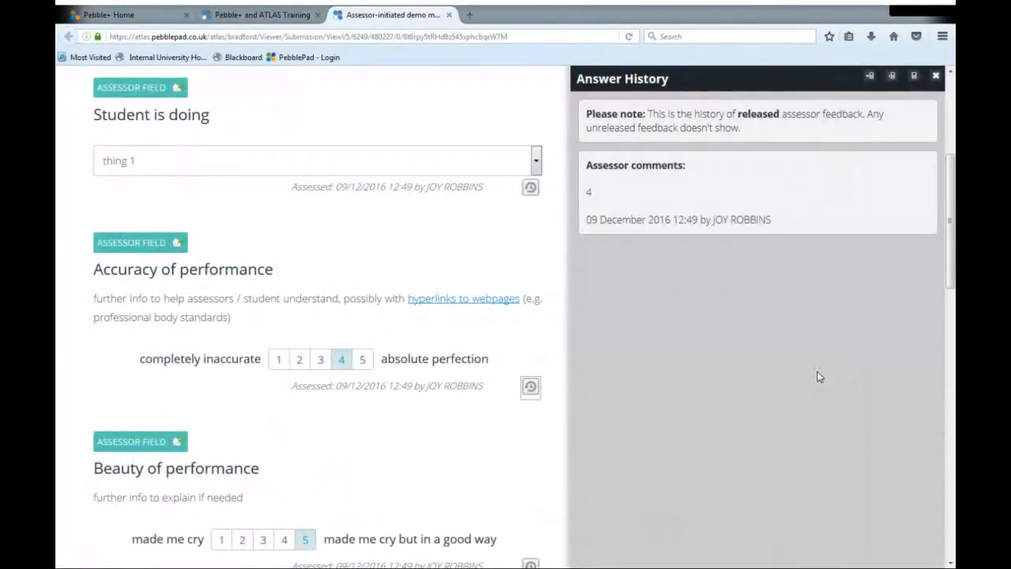
{"action": "left_click", "coordinate": [935, 76]}
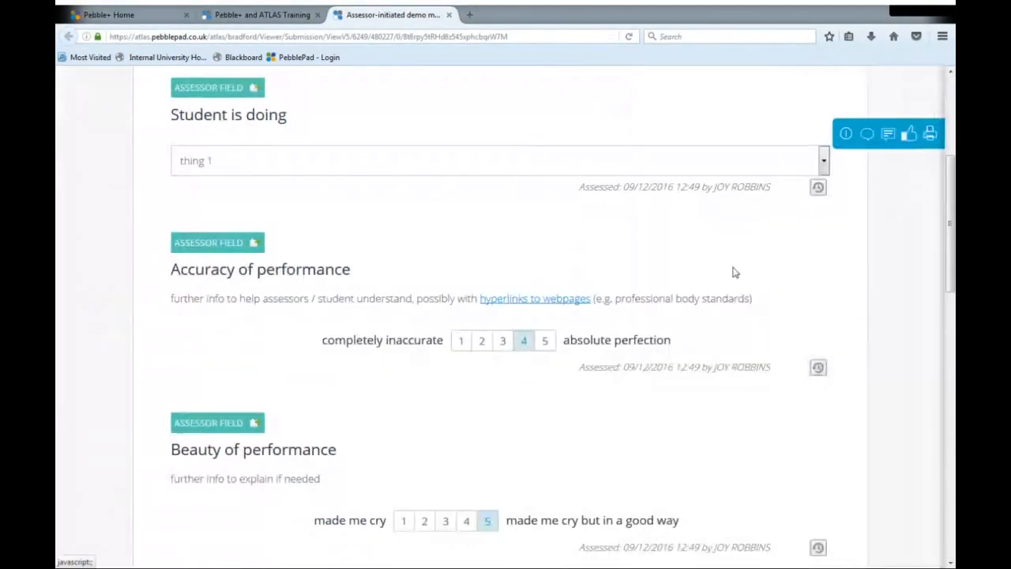
{"action": "scroll", "coordinate": [733, 272], "scroll_direction": "down", "scroll_amount": 7}
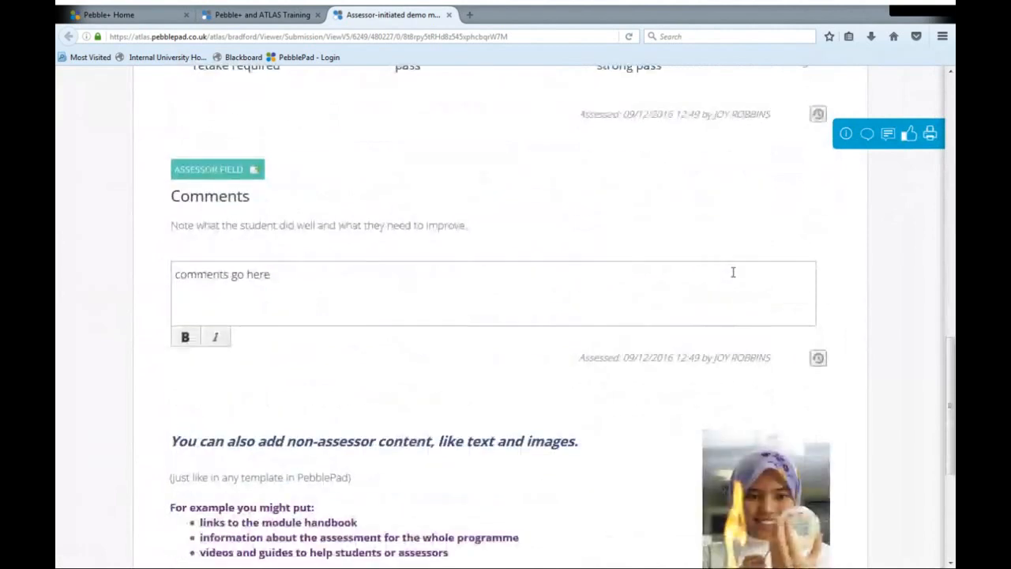
{"action": "scroll", "coordinate": [732, 273], "scroll_direction": "up", "scroll_amount": 12}
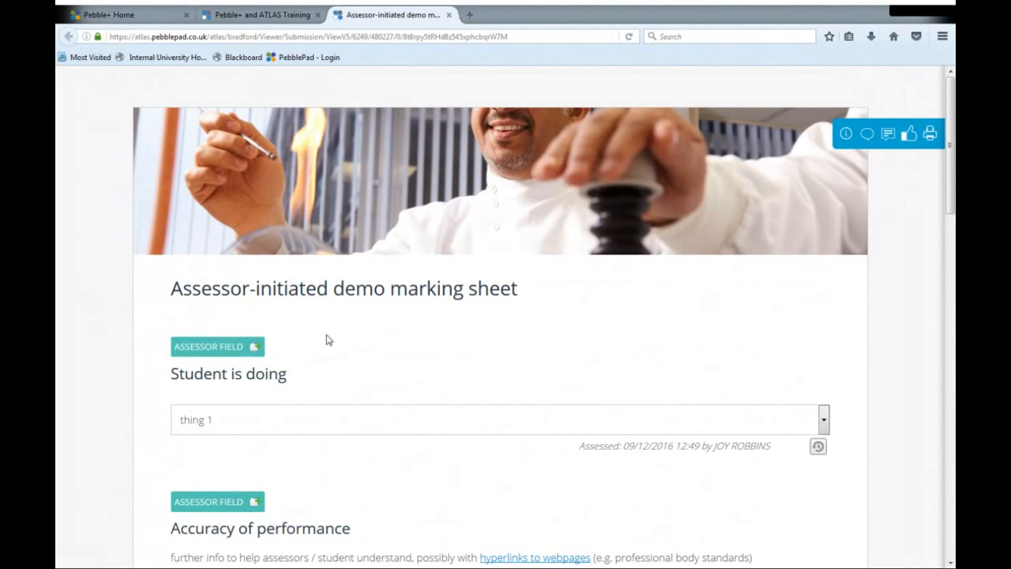
- Close the marking sheet and look over the assignment's member list for the started assessment
{"action": "left_click", "coordinate": [449, 15]}
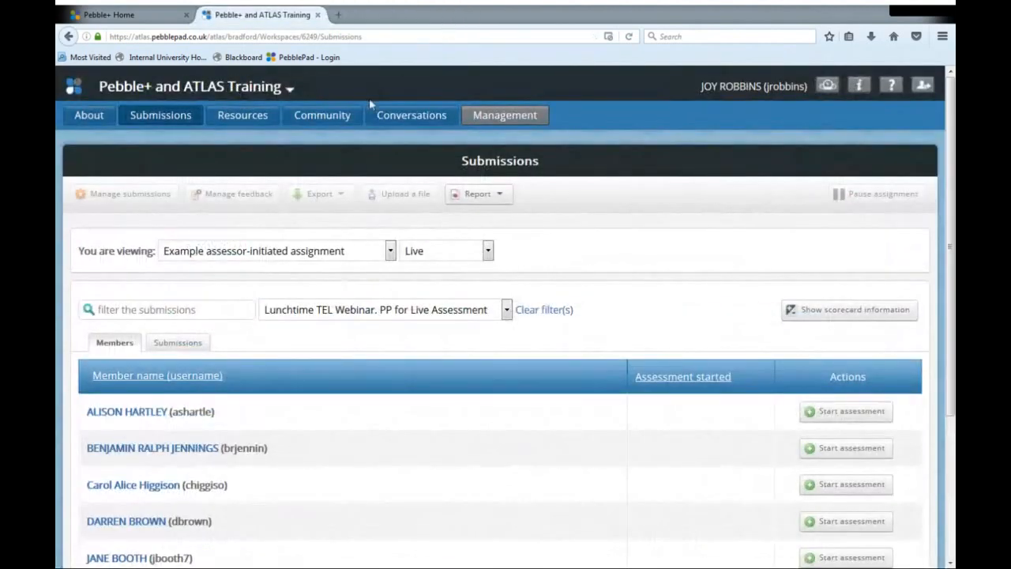
{"action": "scroll", "coordinate": [379, 192], "scroll_direction": "down", "scroll_amount": 2}
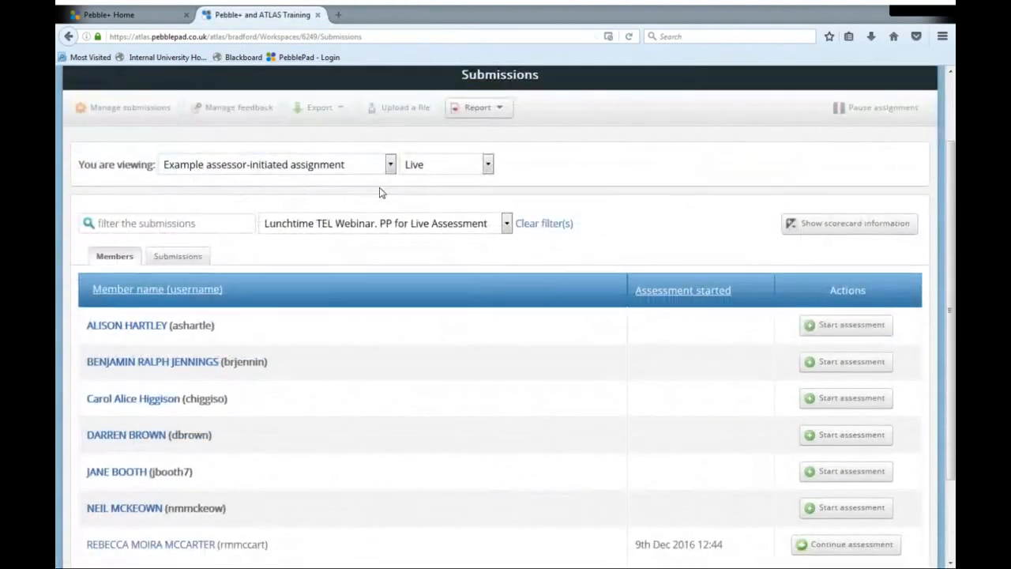
{"action": "scroll", "coordinate": [379, 192], "scroll_direction": "up", "scroll_amount": 2}
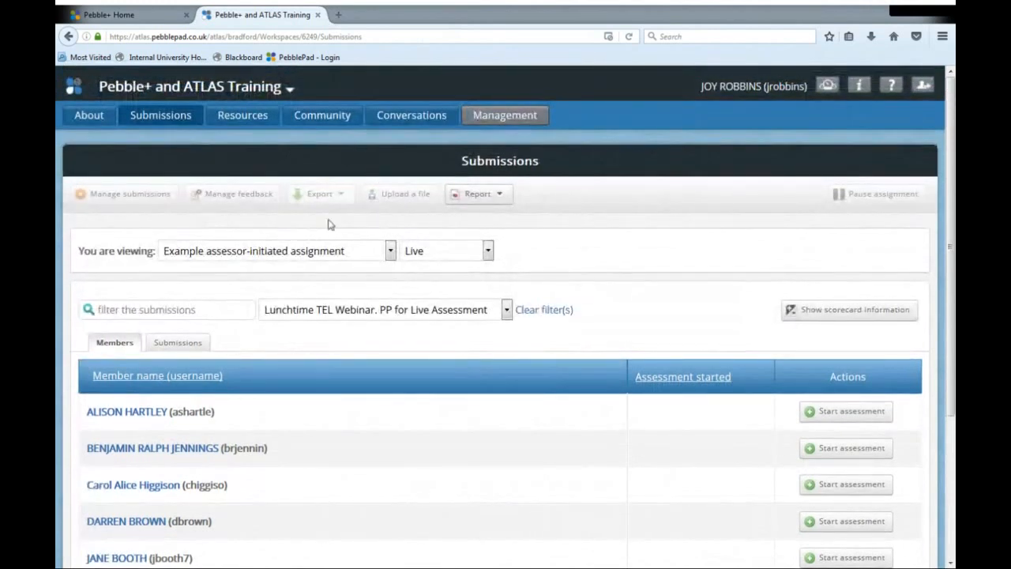
{"action": "scroll", "coordinate": [254, 368], "scroll_direction": "down", "scroll_amount": 2}
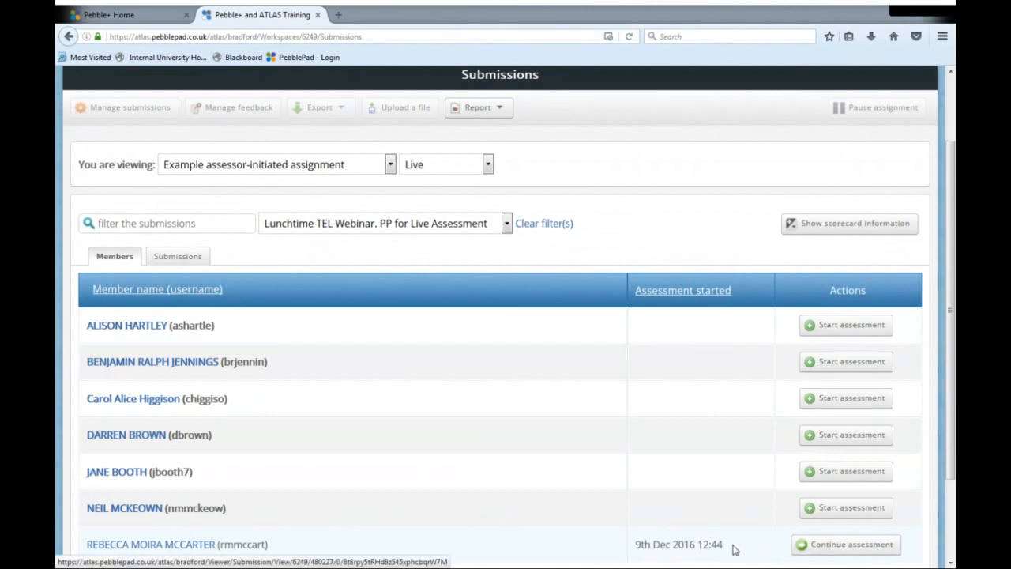
- Reopen the already started assessment to view its saved ratings, and close it again
{"action": "left_click", "coordinate": [848, 545]}
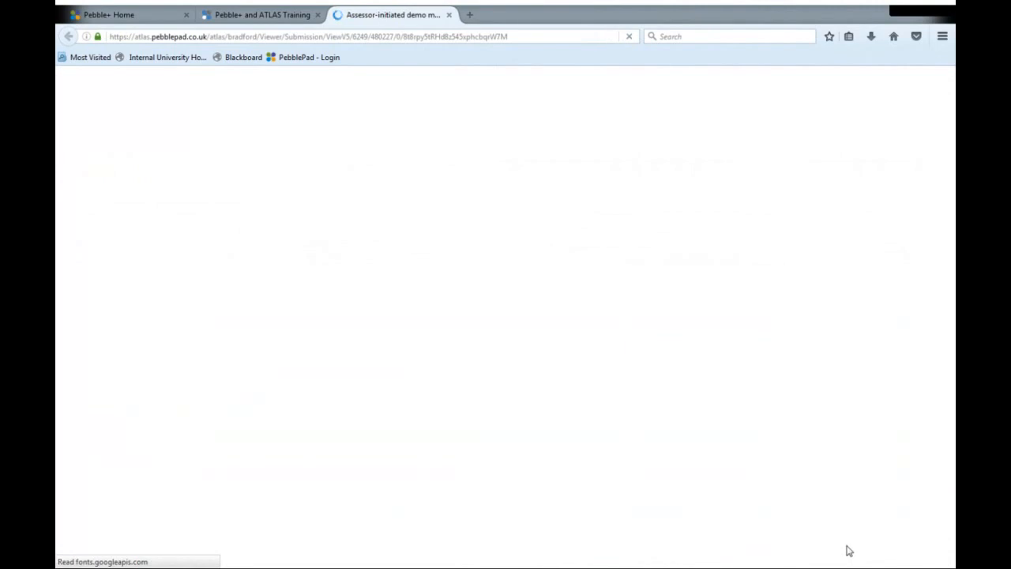
{"action": "scroll", "coordinate": [502, 379], "scroll_direction": "down", "scroll_amount": 4}
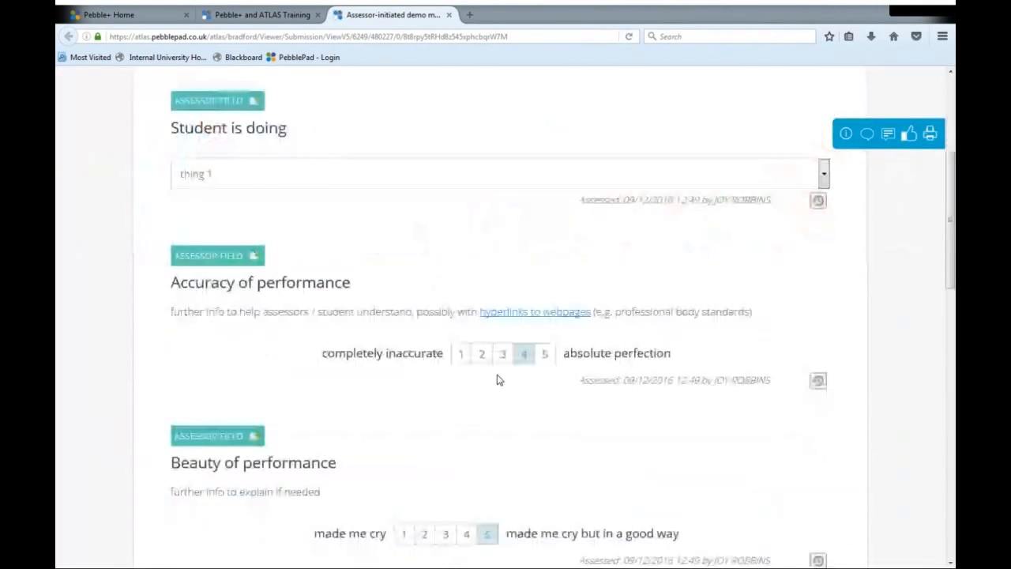
{"action": "left_click", "coordinate": [449, 15]}
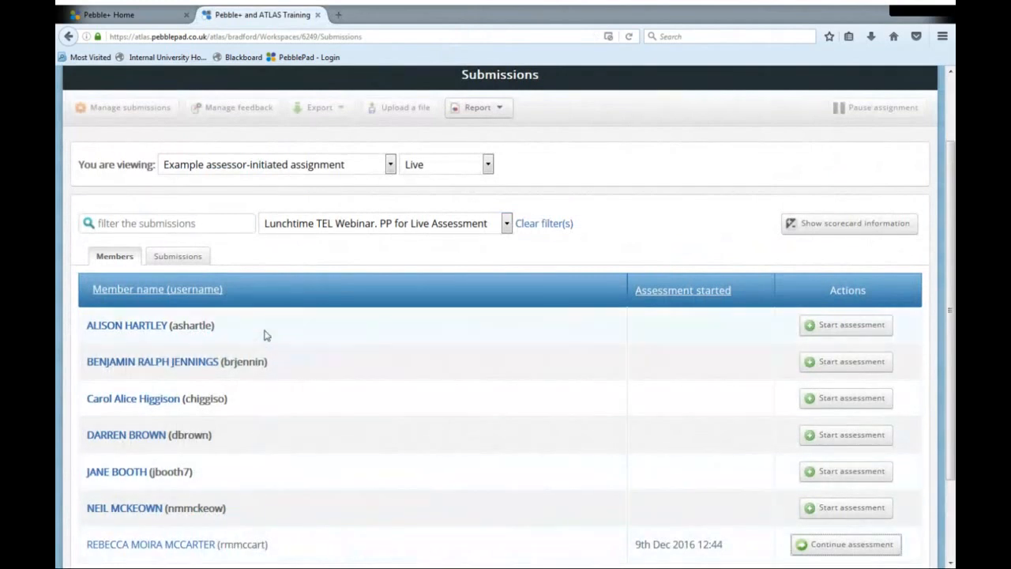
- Start an assessment for the fourth student in the member list and set Student is doing to thing 2
{"action": "left_click", "coordinate": [839, 437]}
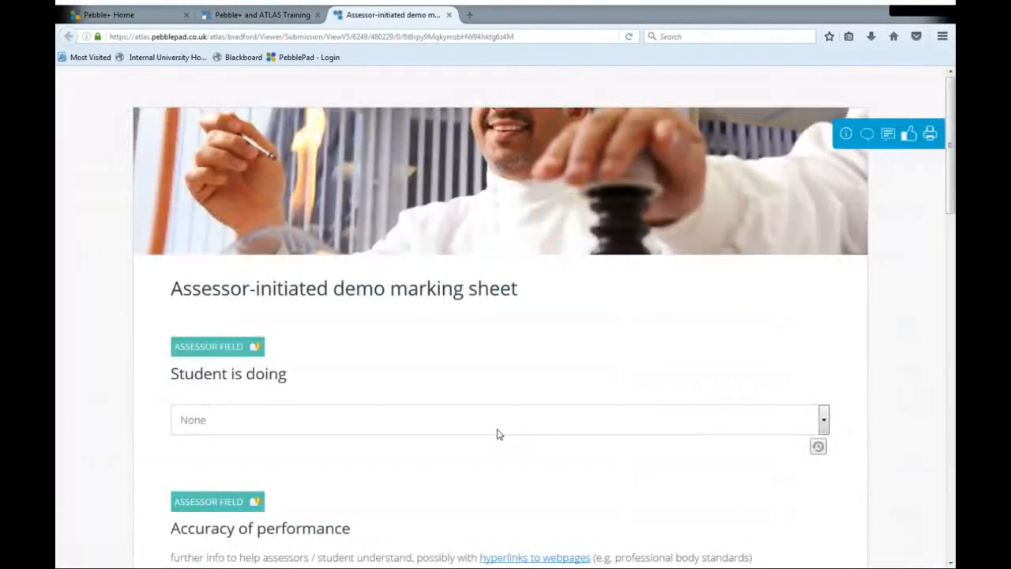
{"action": "left_click", "coordinate": [497, 428]}
{"action": "left_click", "coordinate": [453, 479]}
- Rate both Accuracy of performance and Beauty of performance as 5
{"action": "scroll", "coordinate": [453, 483], "scroll_direction": "down", "scroll_amount": 5}
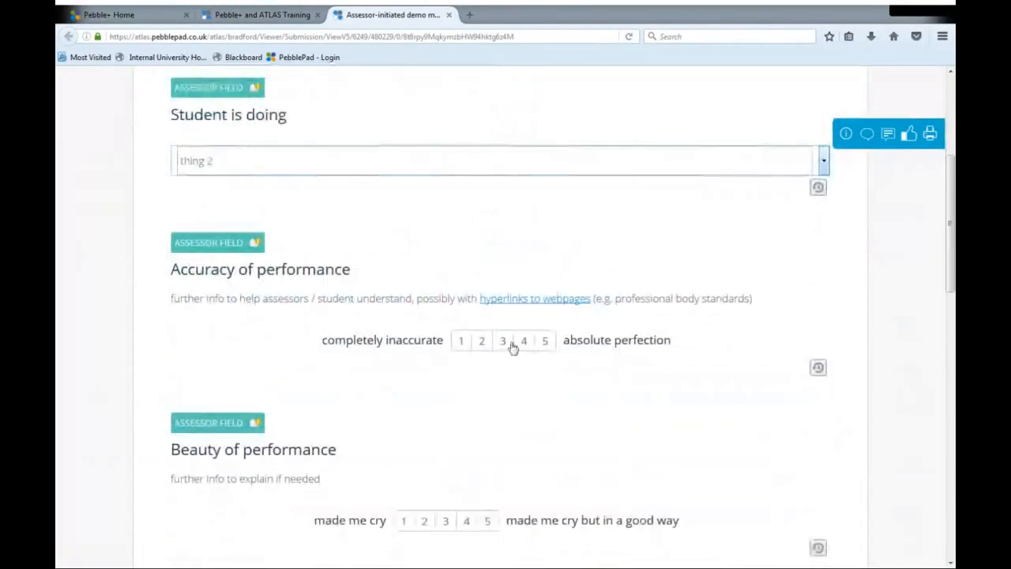
{"action": "left_click", "coordinate": [543, 340]}
{"action": "scroll", "coordinate": [525, 415], "scroll_direction": "down", "scroll_amount": 1}
{"action": "scroll", "coordinate": [525, 415], "scroll_direction": "down", "scroll_amount": 3}
{"action": "left_click", "coordinate": [488, 349]}
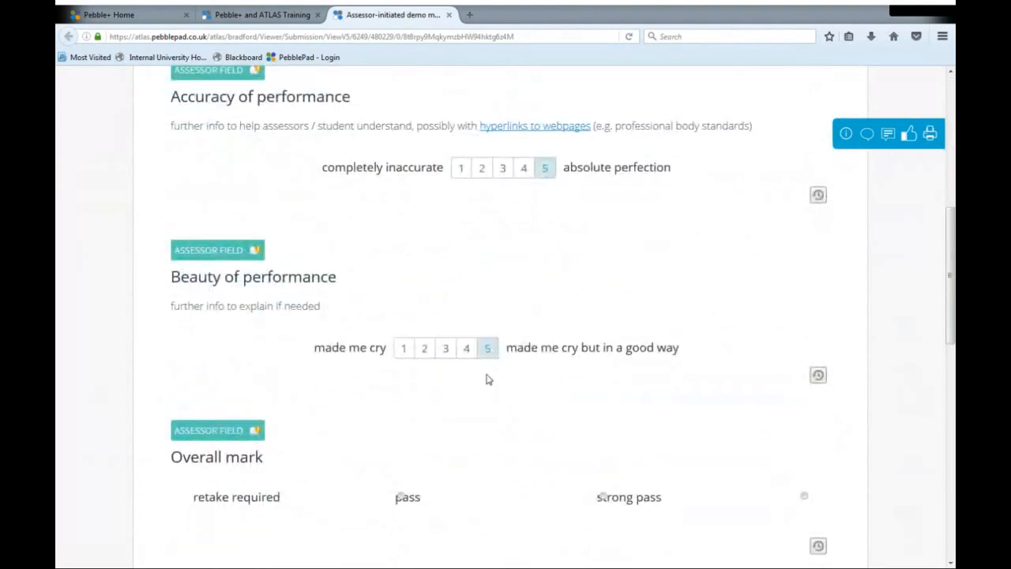
- Set the Overall mark to pass and enter "lala" in the Comments field
{"action": "scroll", "coordinate": [516, 457], "scroll_direction": "down", "scroll_amount": 2}
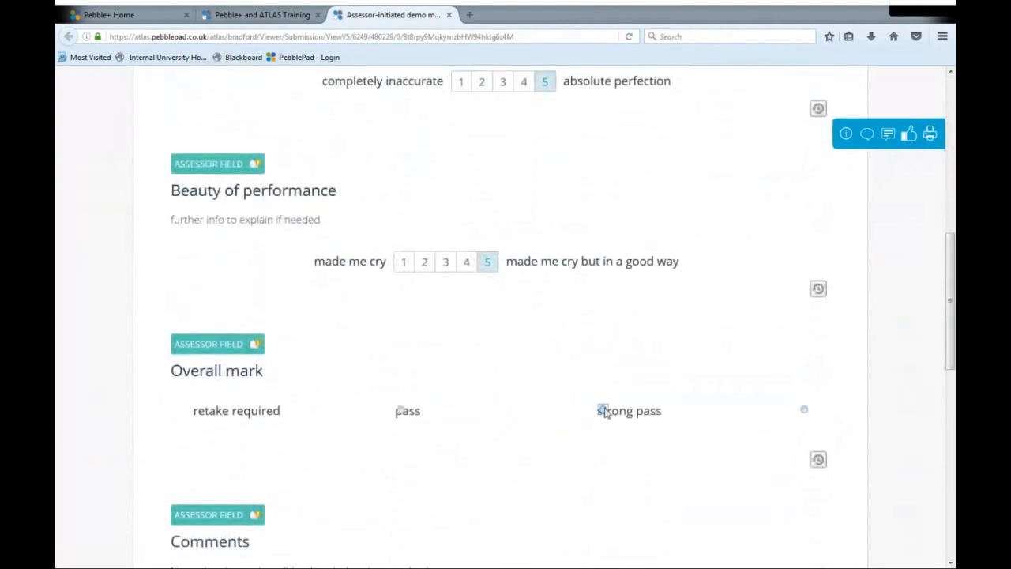
{"action": "left_click", "coordinate": [602, 410]}
{"action": "left_click", "coordinate": [400, 410]}
{"action": "scroll", "coordinate": [535, 447], "scroll_direction": "down", "scroll_amount": 3}
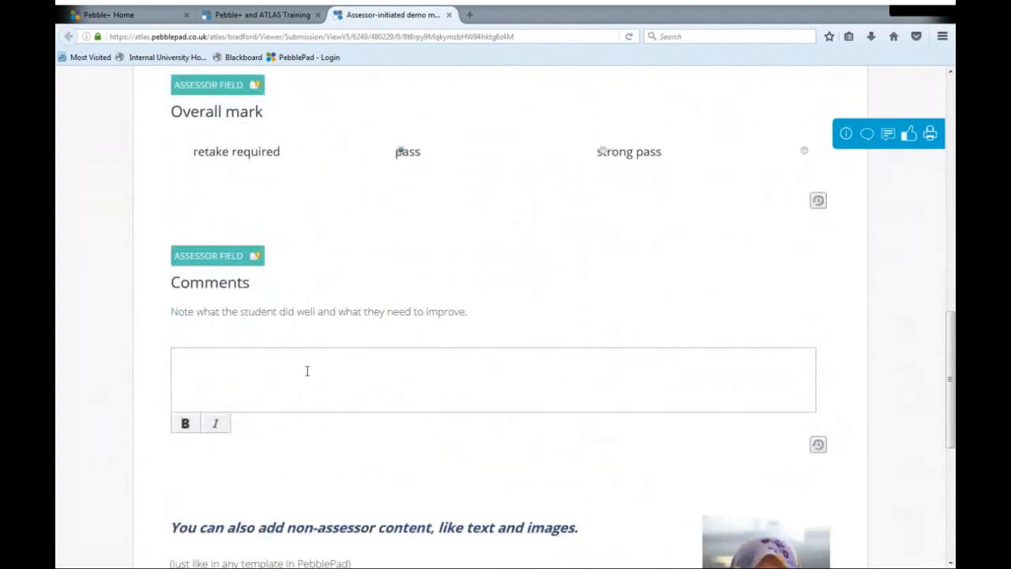
{"action": "type", "text": "wa"}
- Save the second student's marking sheet and close it to return to the Submissions list
{"action": "scroll", "coordinate": [305, 377], "scroll_direction": "down", "scroll_amount": 5}
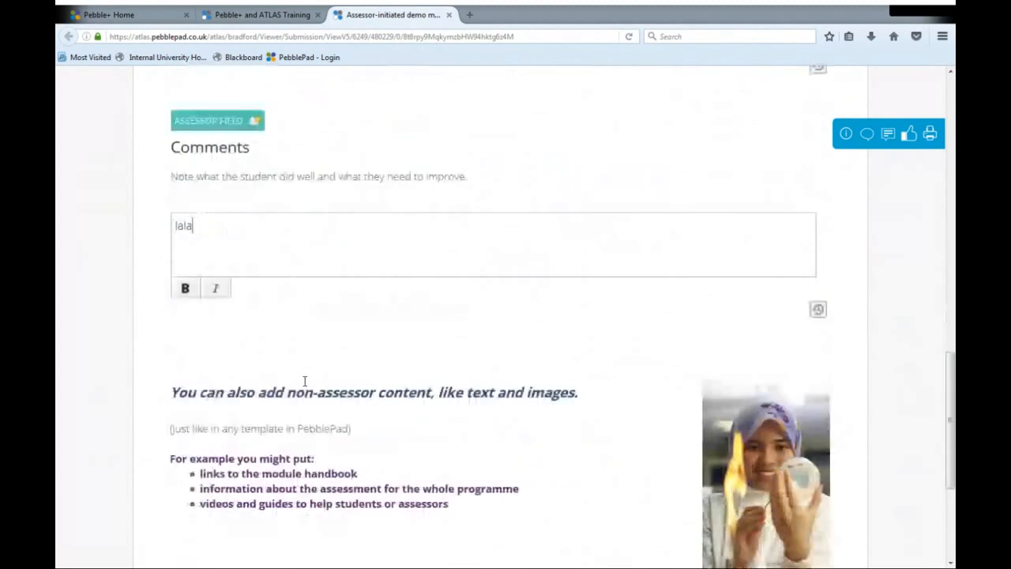
{"action": "left_click", "coordinate": [207, 477]}
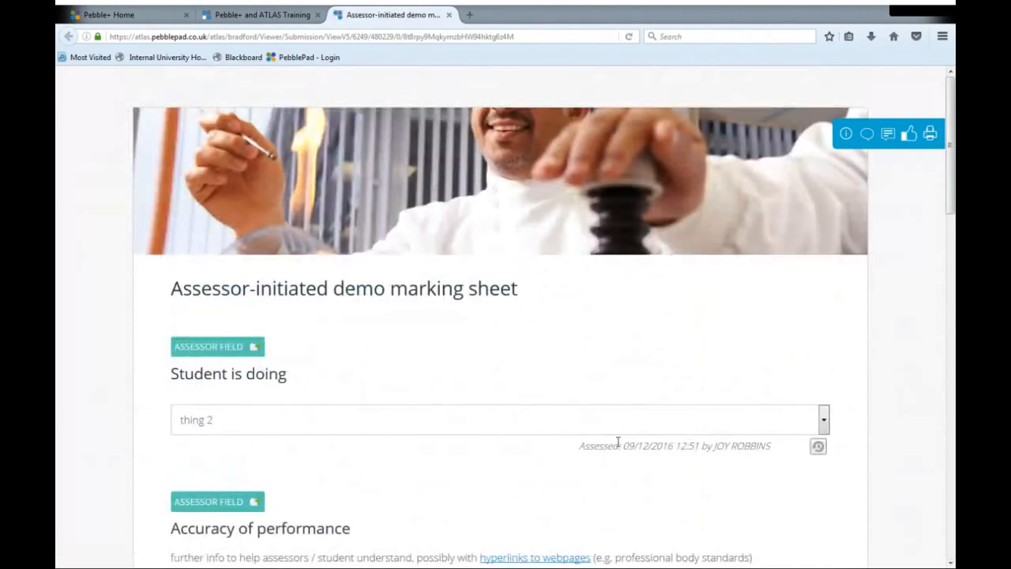
{"action": "left_click", "coordinate": [448, 15]}
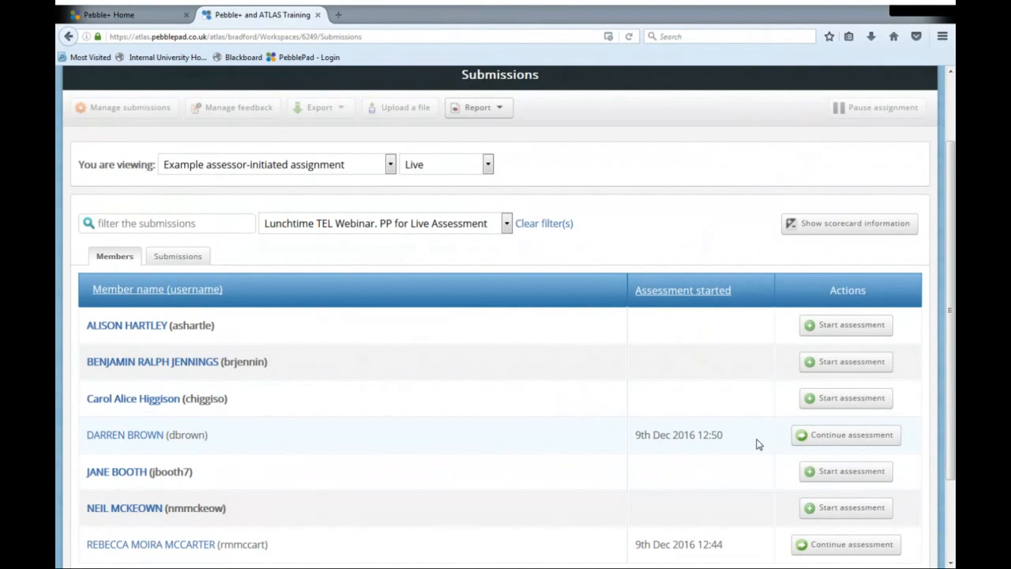
{"action": "scroll", "coordinate": [537, 420], "scroll_direction": "up", "scroll_amount": 2}
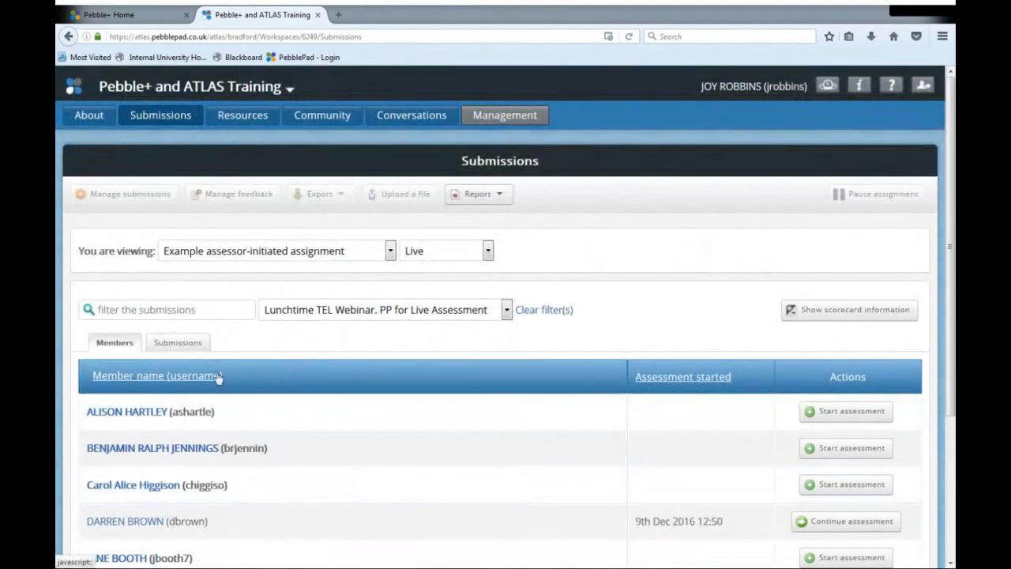
- Select all submissions of the Example assessor-initiated assignment and open their Template Answers and Evidence report
{"action": "scroll", "coordinate": [164, 315], "scroll_direction": "down", "scroll_amount": 3}
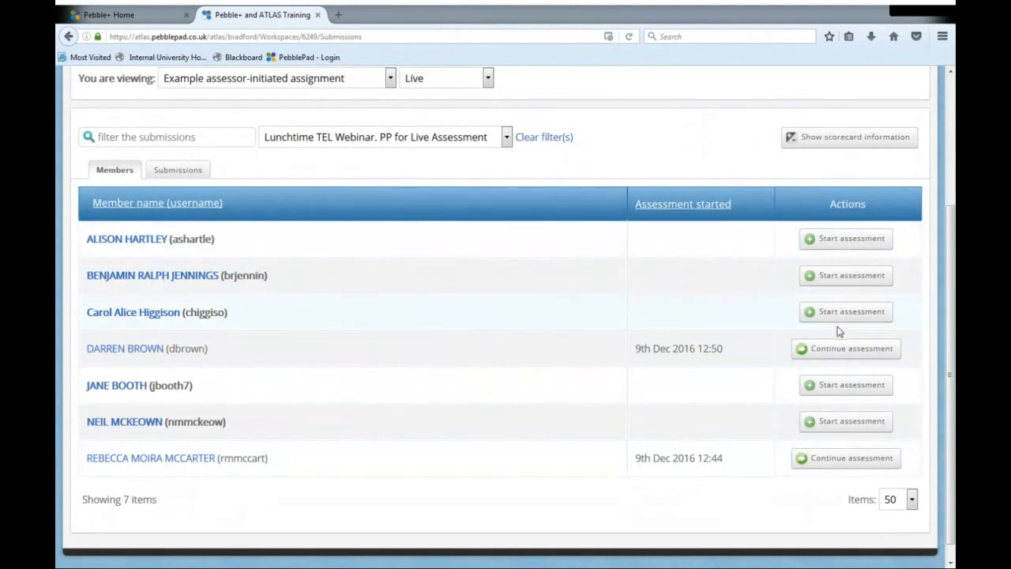
{"action": "scroll", "coordinate": [570, 360], "scroll_direction": "up", "scroll_amount": 3}
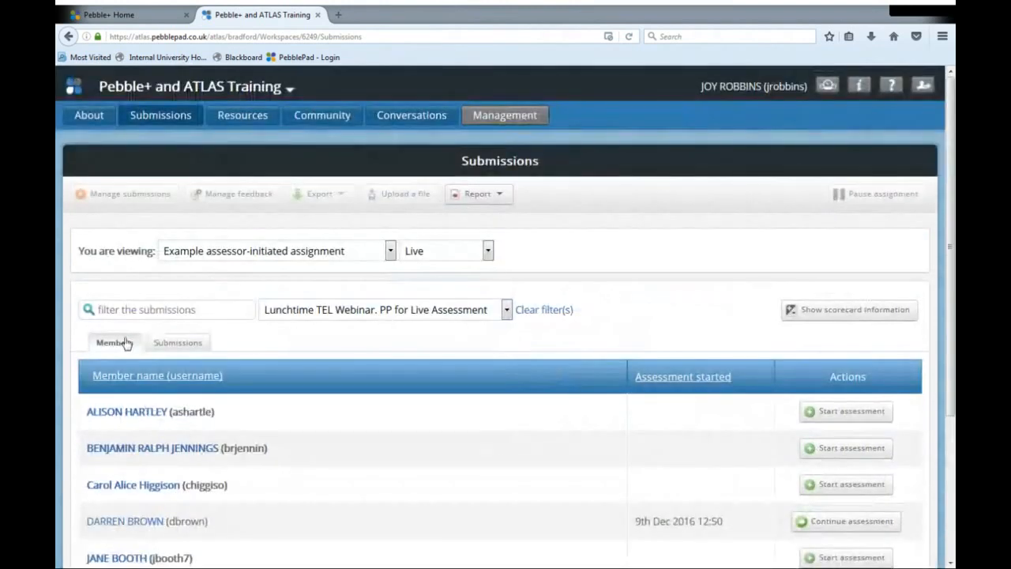
{"action": "left_click", "coordinate": [169, 349]}
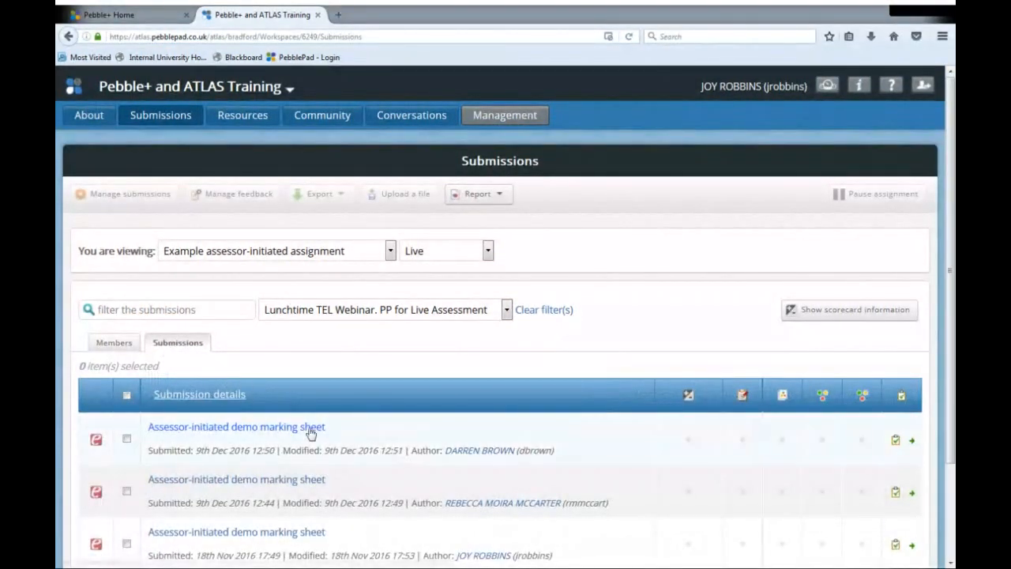
{"action": "scroll", "coordinate": [237, 440], "scroll_direction": "down", "scroll_amount": 3}
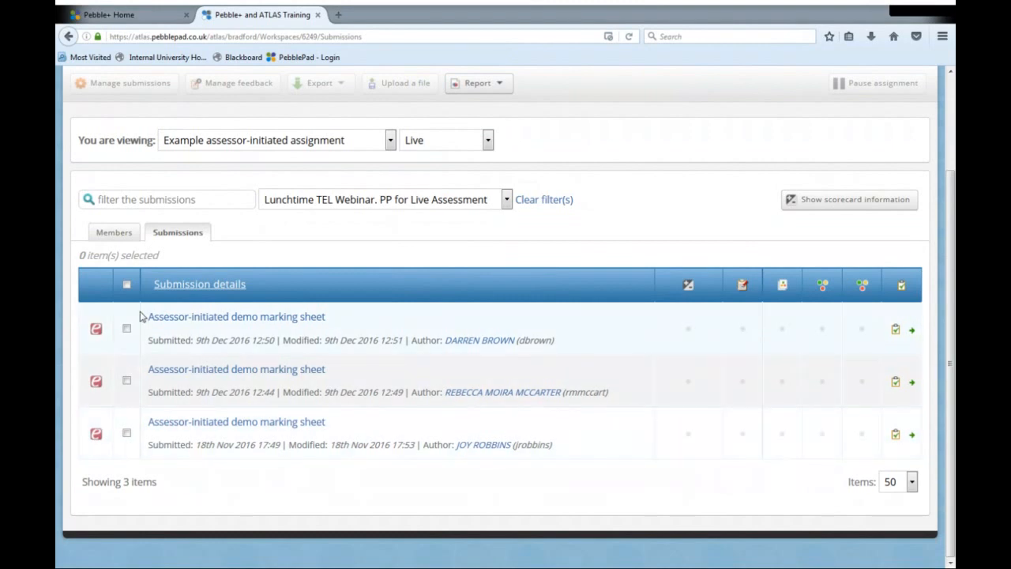
{"action": "left_click", "coordinate": [128, 285]}
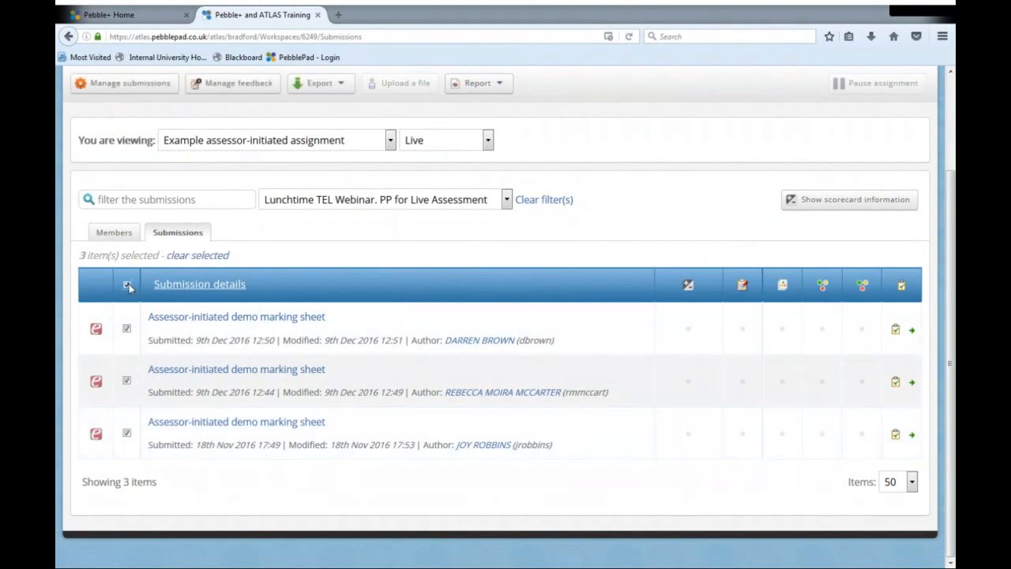
{"action": "left_click", "coordinate": [476, 84]}
{"action": "left_click", "coordinate": [487, 202]}
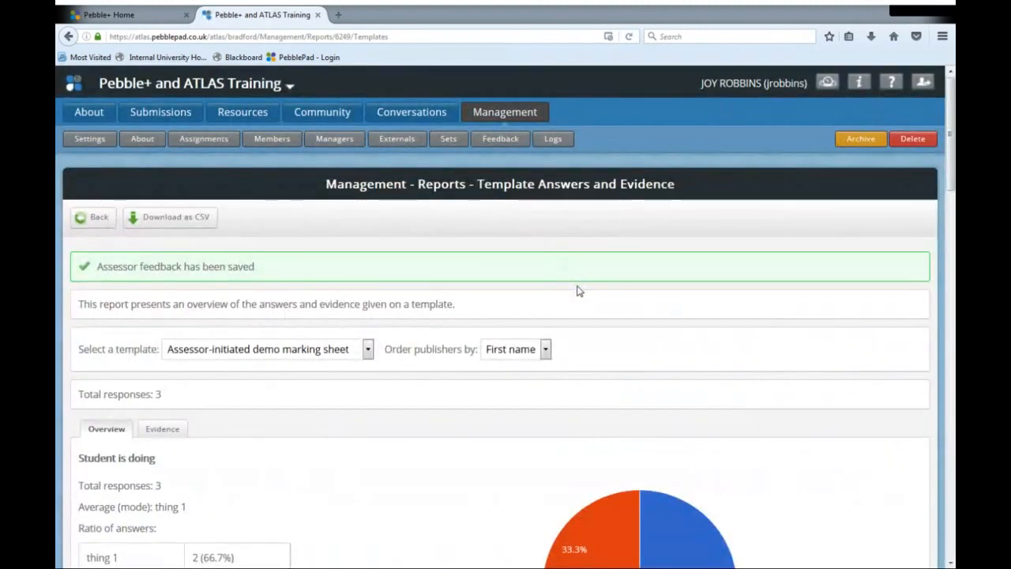
- Review the report's answer breakdowns and pie charts for Student is doing, Accuracy of performance and the remaining marking fields
{"action": "scroll", "coordinate": [513, 324], "scroll_direction": "down", "scroll_amount": 3}
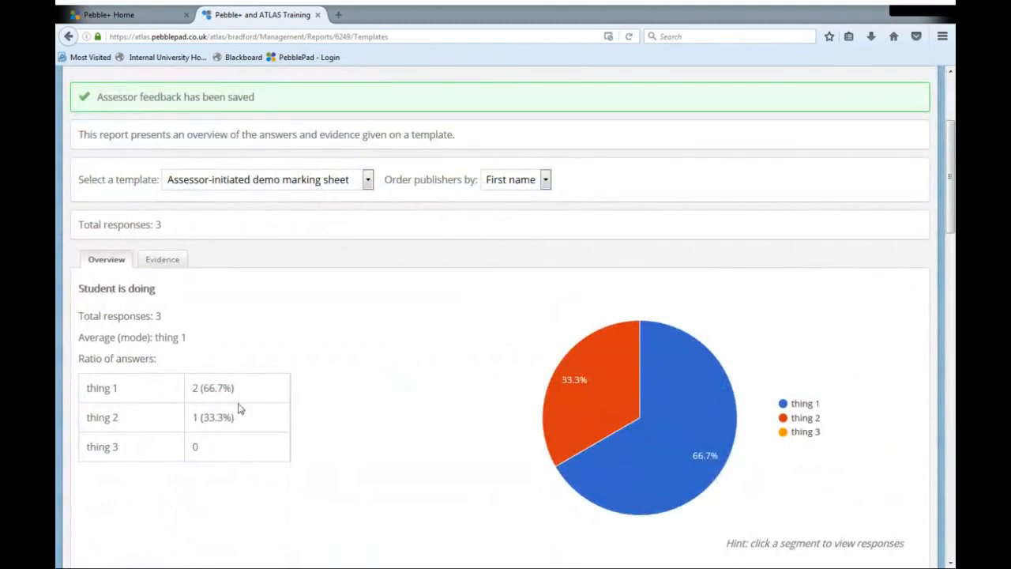
{"action": "scroll", "coordinate": [374, 402], "scroll_direction": "down", "scroll_amount": 8}
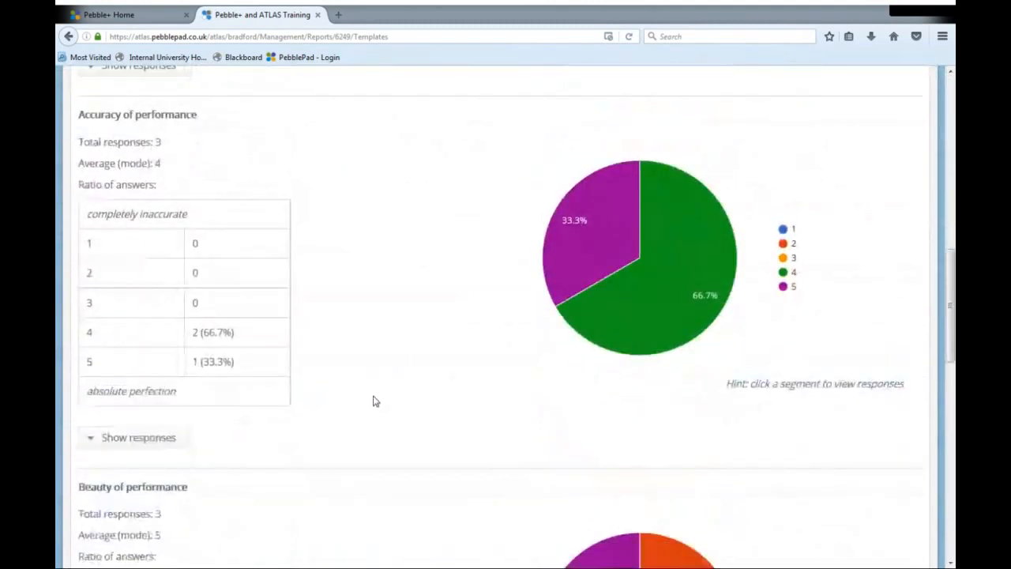
{"action": "scroll", "coordinate": [374, 401], "scroll_direction": "up", "scroll_amount": 2}
{"action": "mouse_move", "coordinate": [643, 408]}
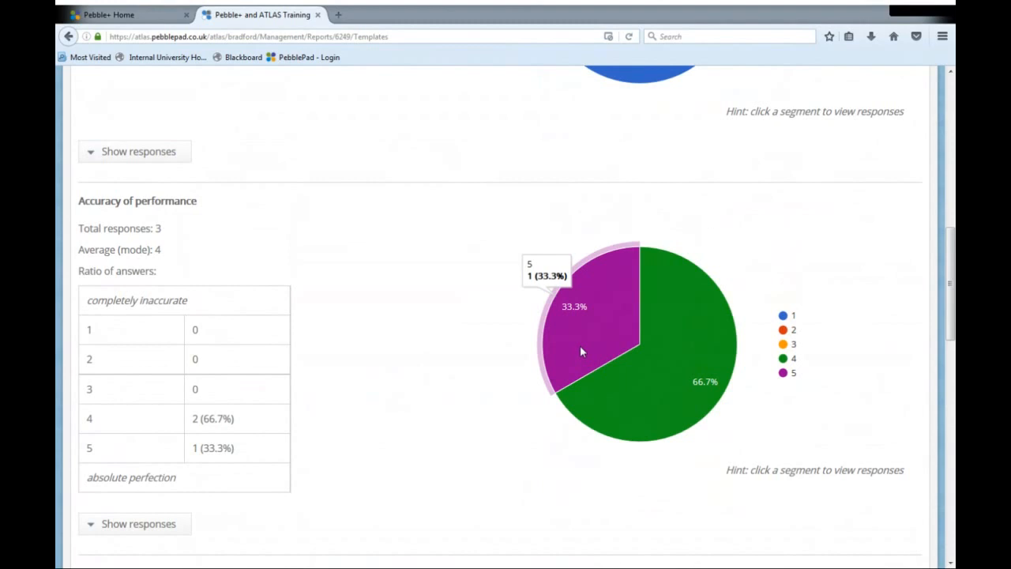
{"action": "scroll", "coordinate": [394, 364], "scroll_direction": "down", "scroll_amount": 15}
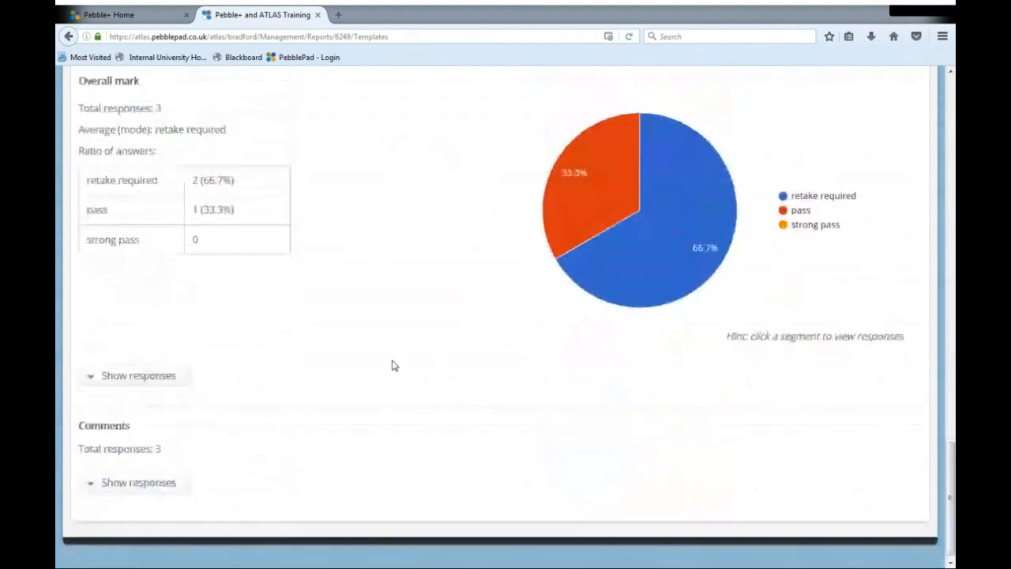
- Show the individual responses for the Comments field and examine the assessors' comments
{"action": "left_click", "coordinate": [117, 477]}
{"action": "scroll", "coordinate": [528, 372], "scroll_direction": "down", "scroll_amount": 3}
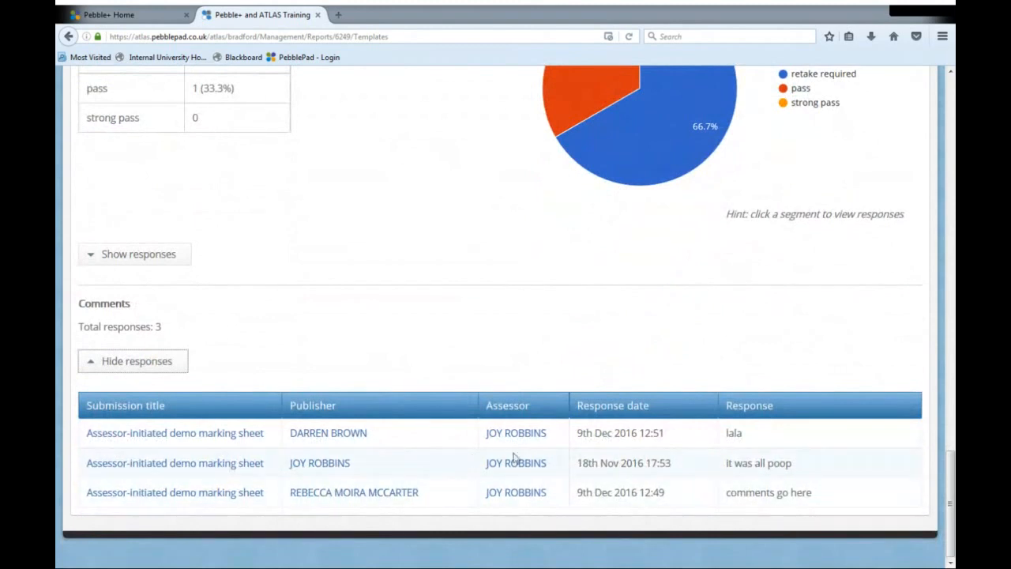
{"action": "left_click_drag", "start_coordinate": [806, 473], "coordinate": [720, 470]}
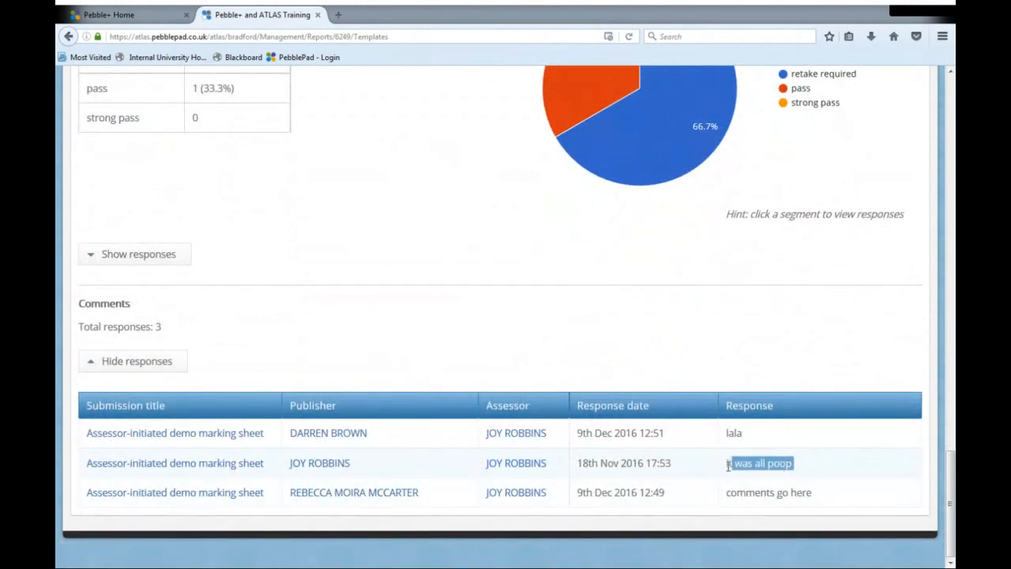
{"action": "left_click", "coordinate": [703, 469]}
- Return from the report to the Submissions page and check both the submissions list and the member list
{"action": "scroll", "coordinate": [653, 435], "scroll_direction": "up", "scroll_amount": 9}
{"action": "scroll", "coordinate": [652, 436], "scroll_direction": "up", "scroll_amount": 15}
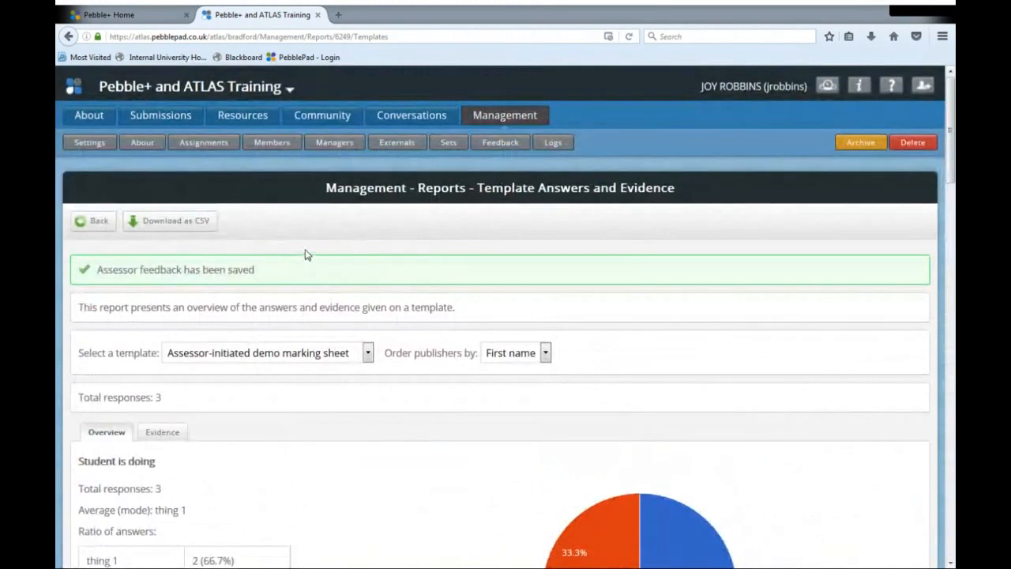
{"action": "left_click", "coordinate": [101, 232]}
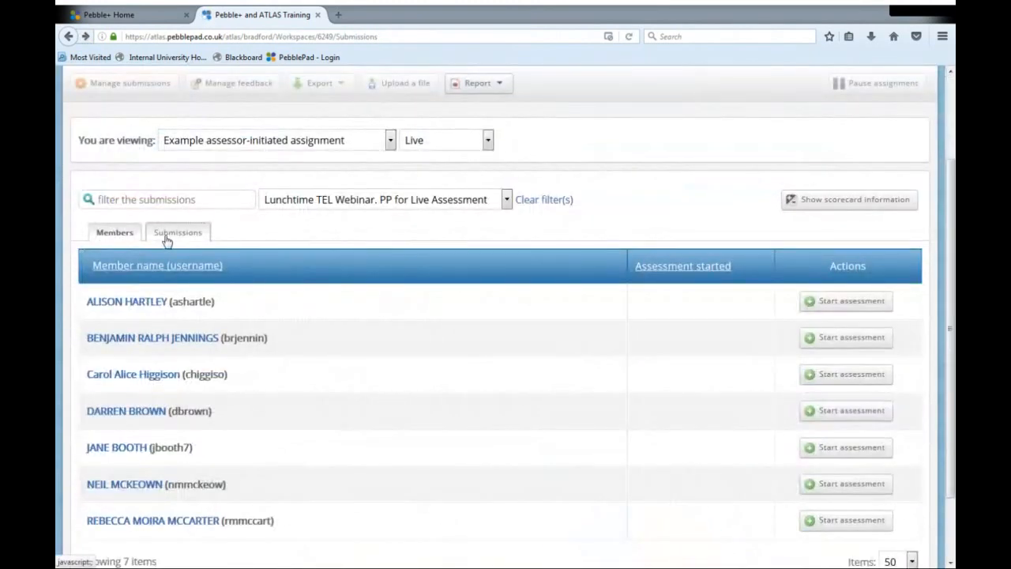
{"action": "left_click", "coordinate": [167, 240]}
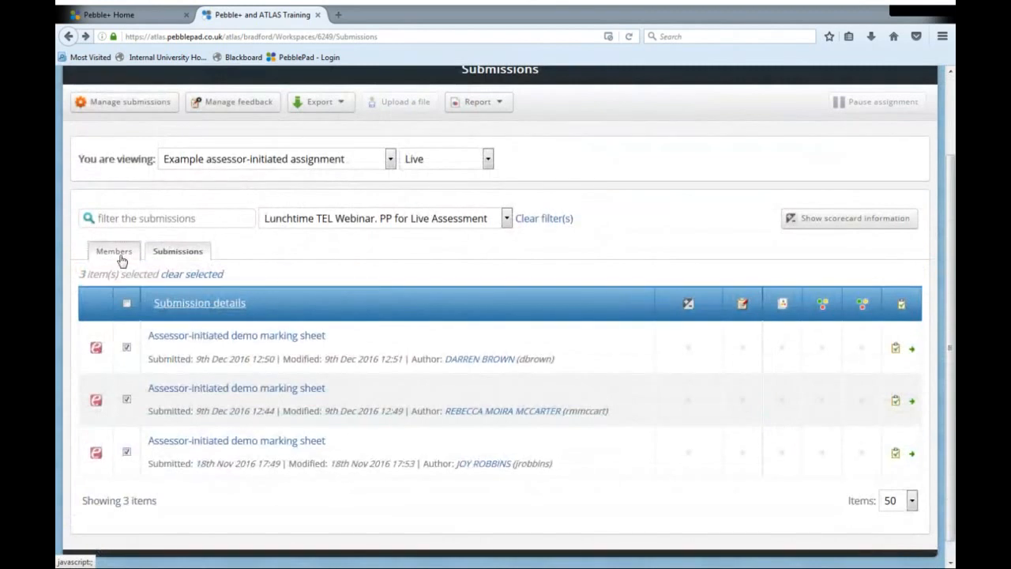
{"action": "left_click", "coordinate": [114, 252]}
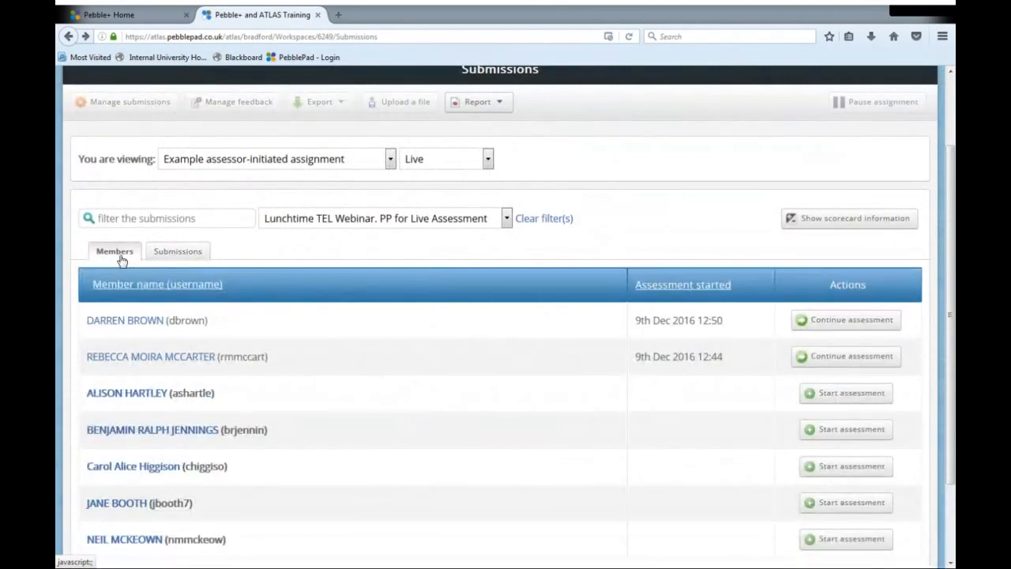
- Open the first marking sheet in the submissions list, review its completed assessor fields and close it
{"action": "left_click", "coordinate": [183, 254]}
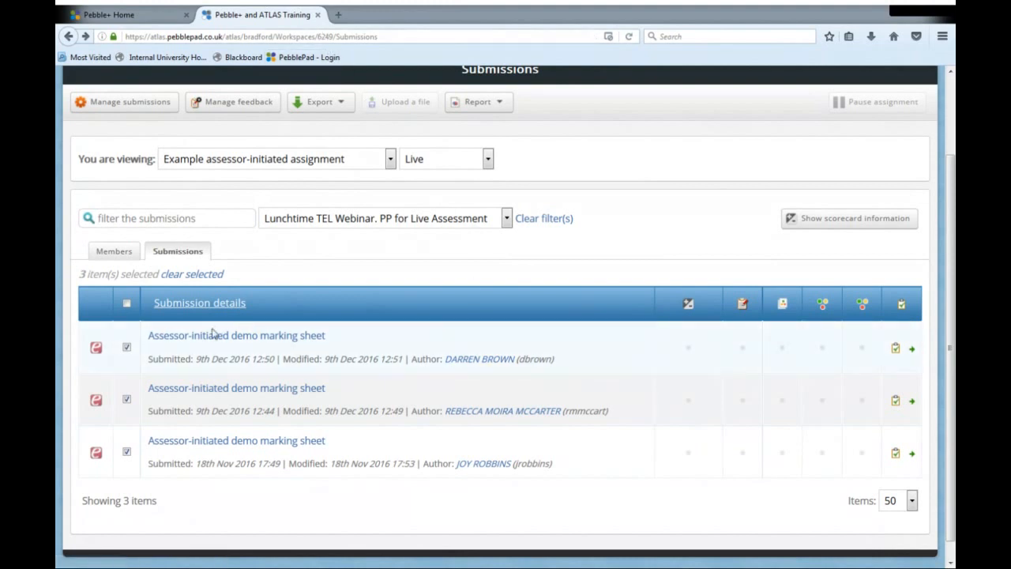
{"action": "left_click", "coordinate": [241, 338]}
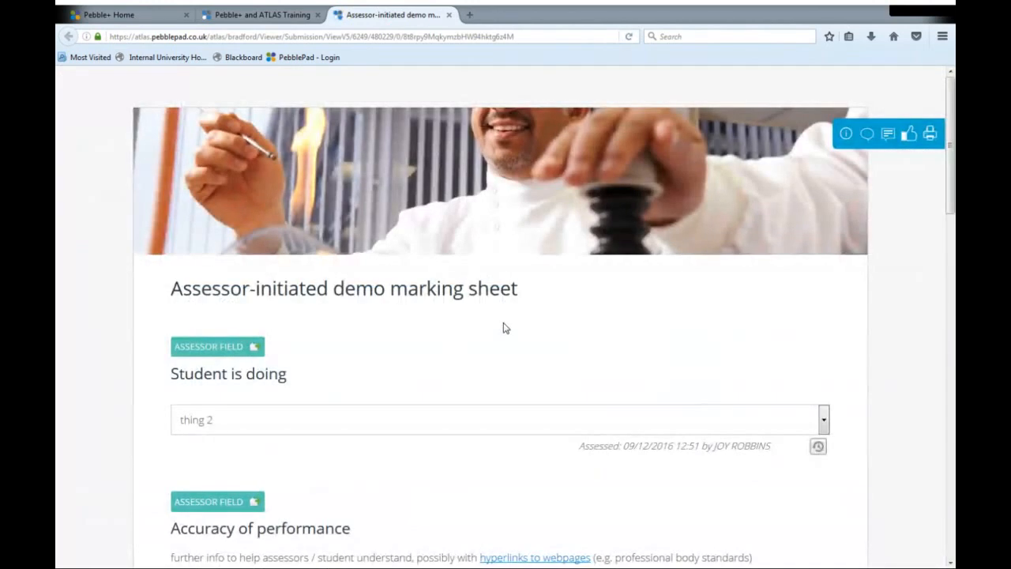
{"action": "scroll", "coordinate": [505, 320], "scroll_direction": "down", "scroll_amount": 5}
{"action": "scroll", "coordinate": [502, 327], "scroll_direction": "up", "scroll_amount": 3}
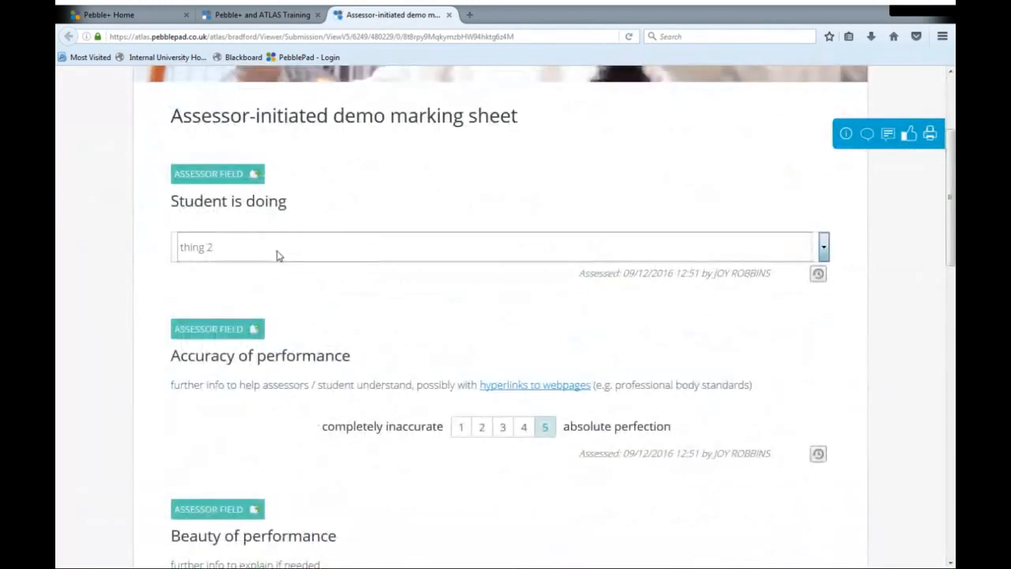
{"action": "left_click", "coordinate": [449, 15]}
{"action": "left_click", "coordinate": [569, 273]}
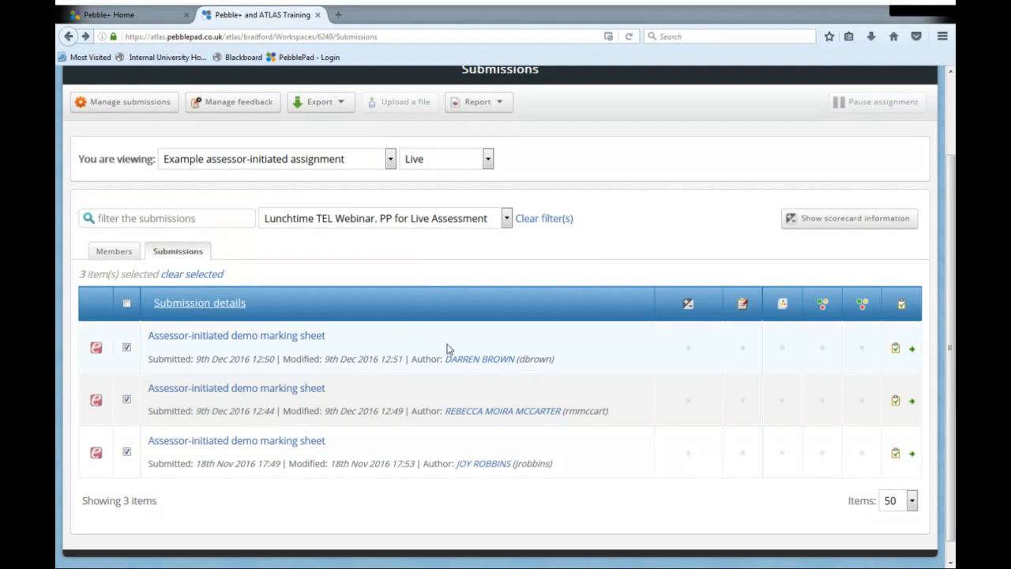
{"action": "scroll", "coordinate": [662, 242], "scroll_direction": "up", "scroll_amount": 2}
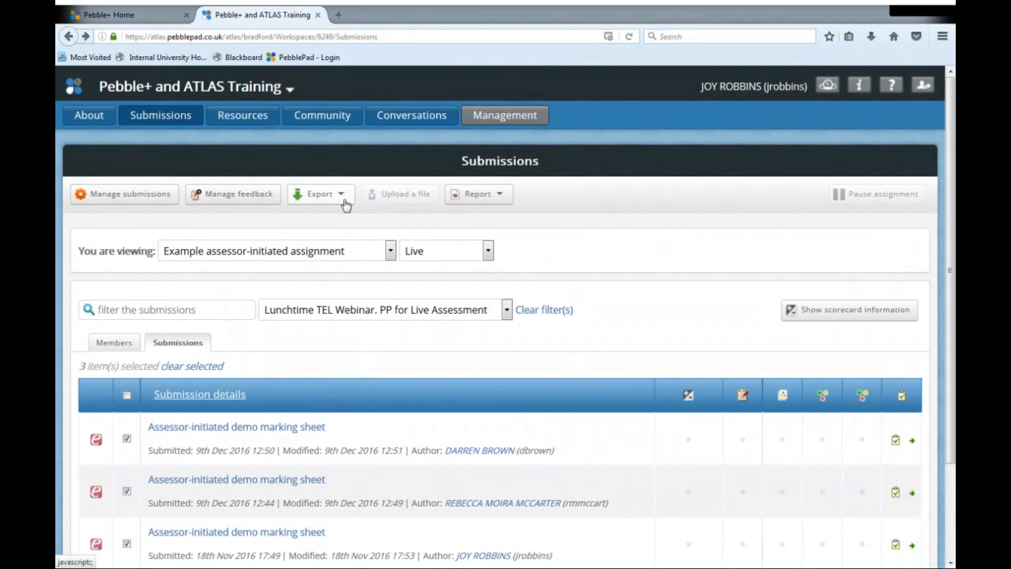
{"action": "left_click", "coordinate": [142, 15]}
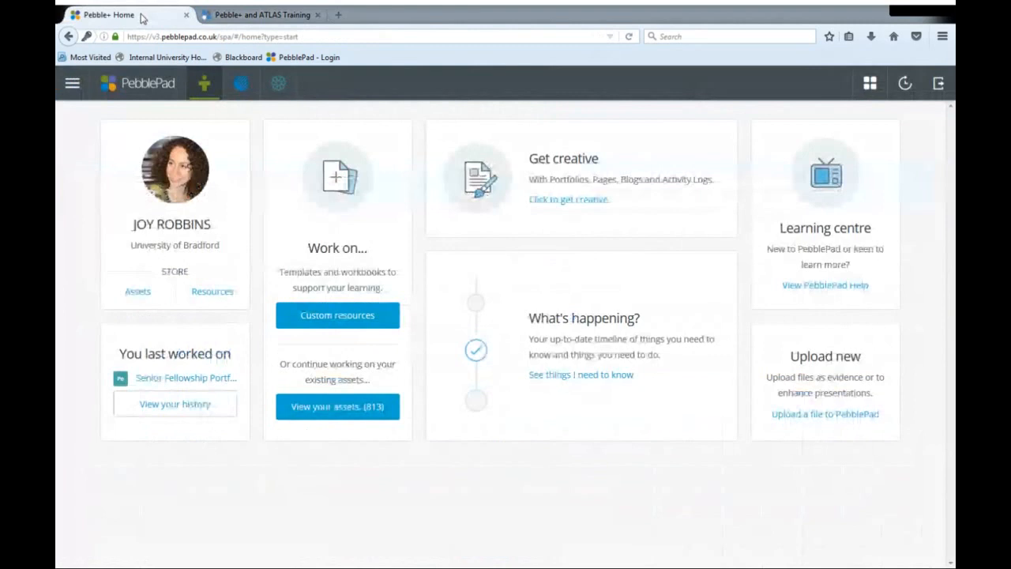
{"action": "left_click", "coordinate": [297, 15]}
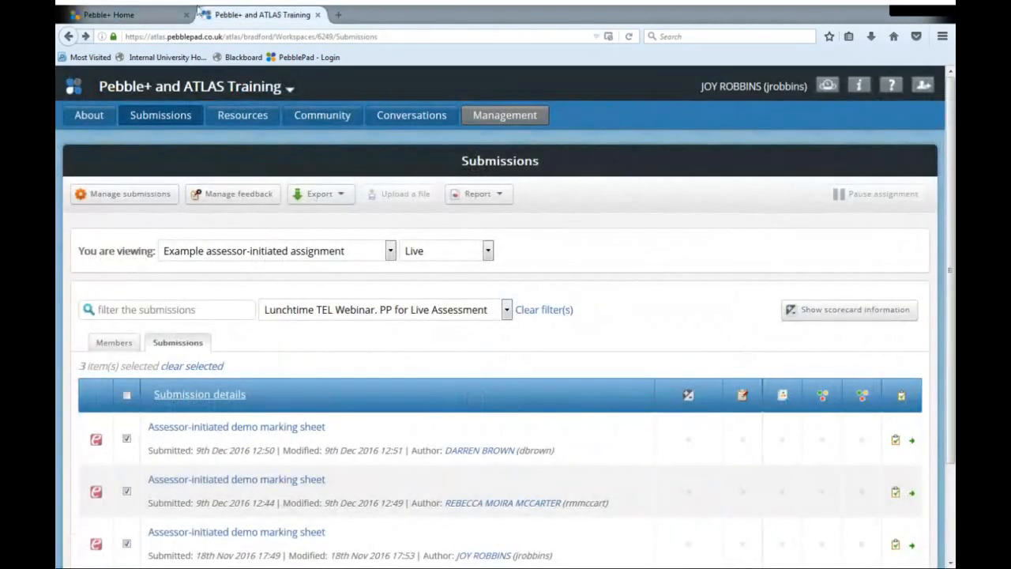
- Switch to PebblePad home, create a new template and replace its banner image with one from the gallery
{"action": "left_click", "coordinate": [132, 15]}
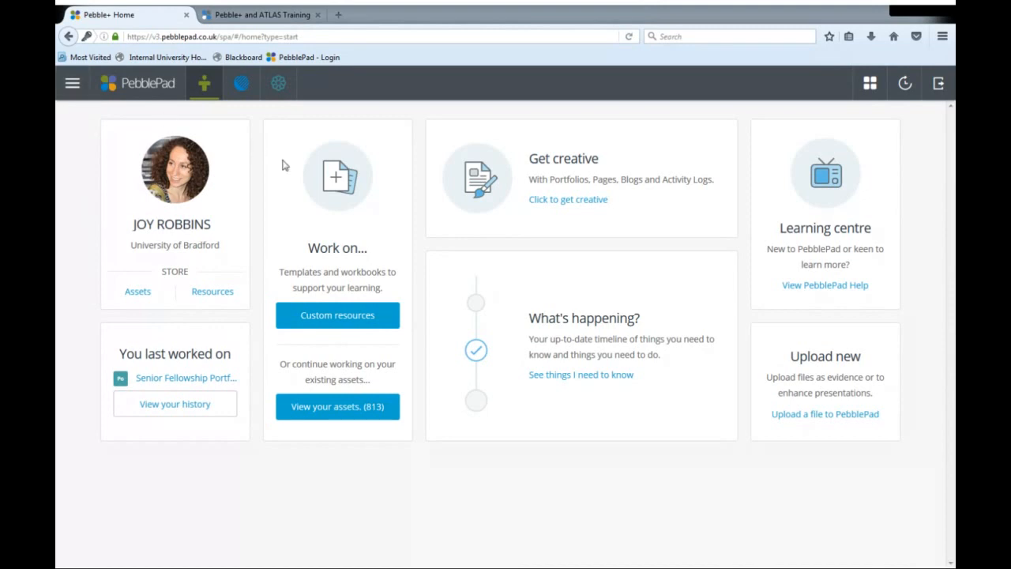
{"action": "left_click", "coordinate": [72, 83]}
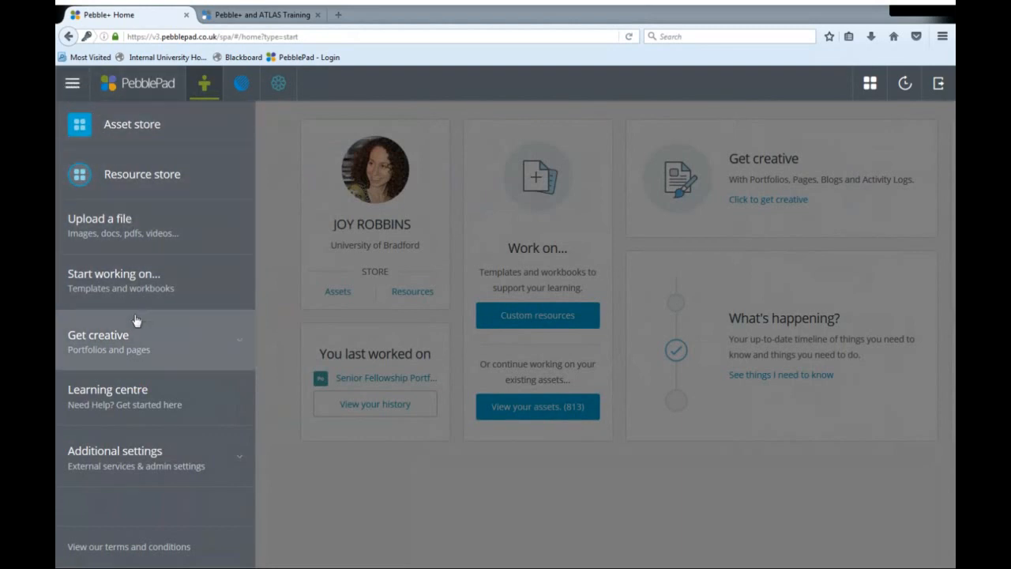
{"action": "left_click", "coordinate": [137, 339]}
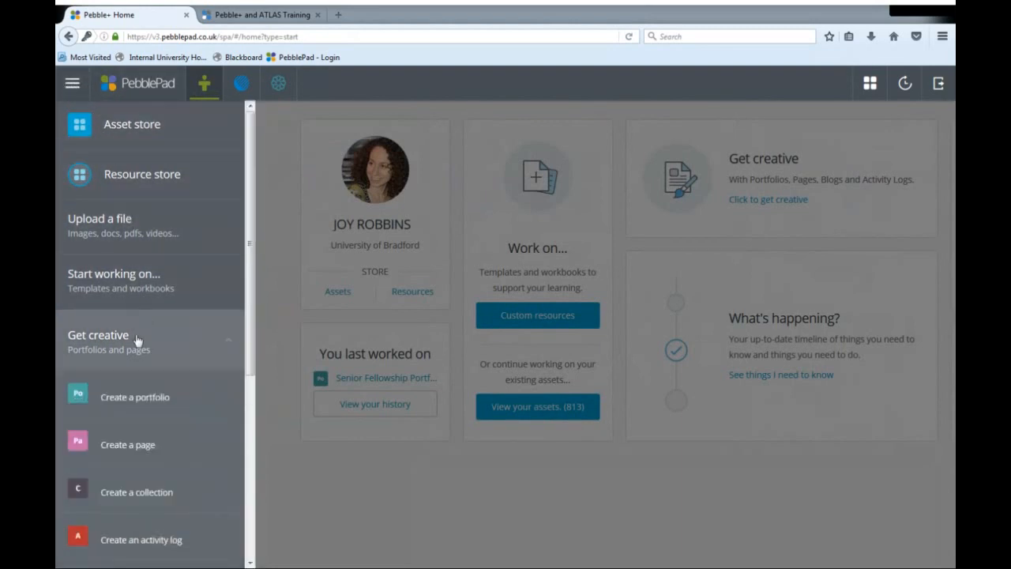
{"action": "scroll", "coordinate": [136, 339], "scroll_direction": "down", "scroll_amount": 2}
{"action": "scroll", "coordinate": [138, 320], "scroll_direction": "down", "scroll_amount": 1}
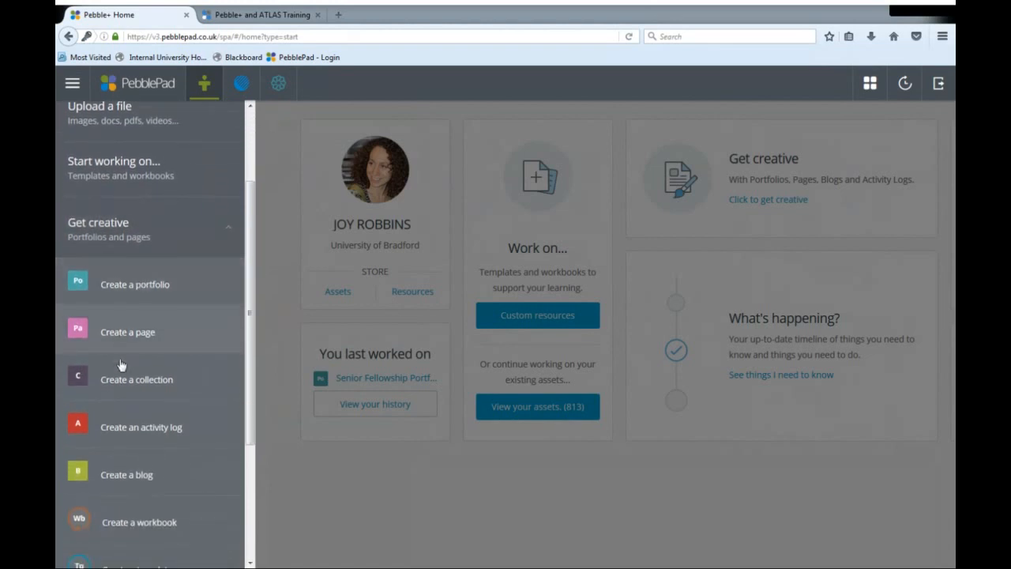
{"action": "scroll", "coordinate": [120, 462], "scroll_direction": "down", "scroll_amount": 1}
{"action": "scroll", "coordinate": [120, 462], "scroll_direction": "down", "scroll_amount": 3}
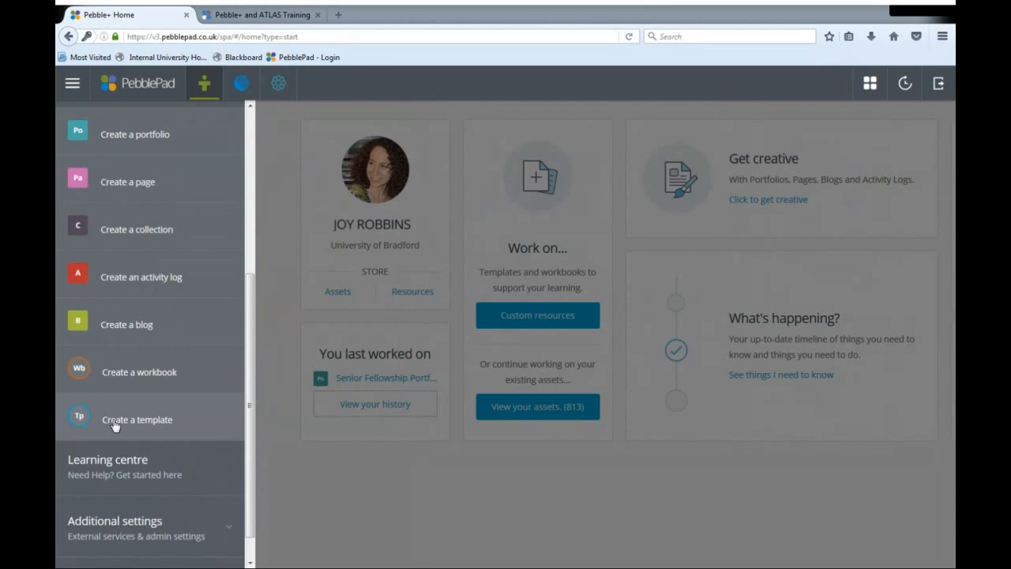
{"action": "left_click", "coordinate": [114, 424]}
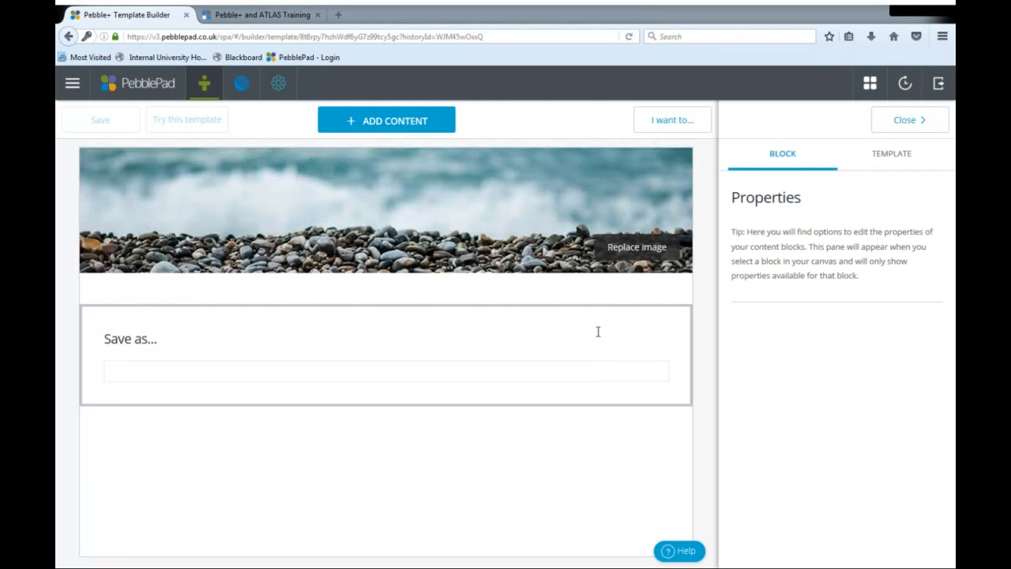
{"action": "left_click", "coordinate": [635, 249]}
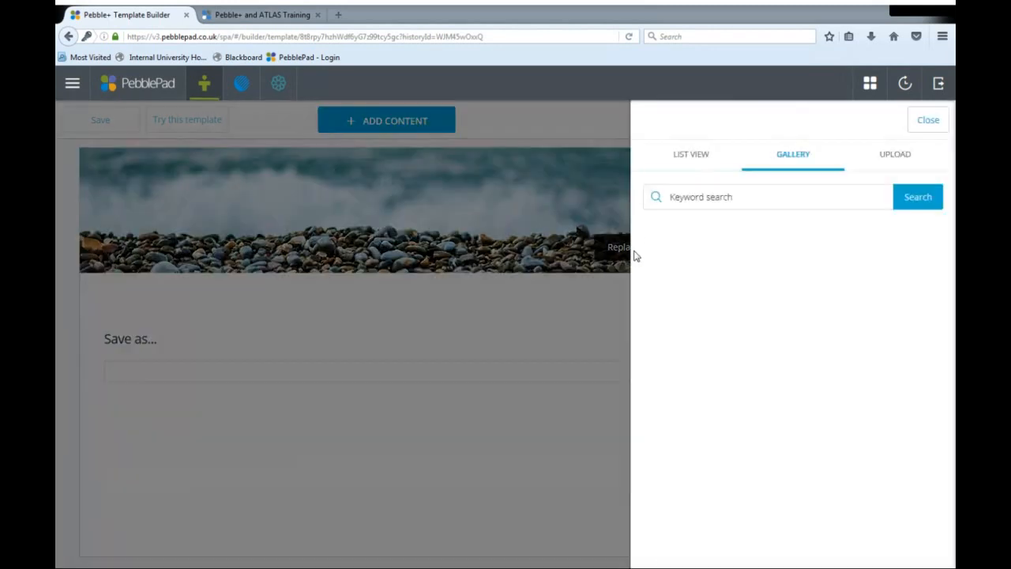
{"action": "left_click", "coordinate": [796, 500]}
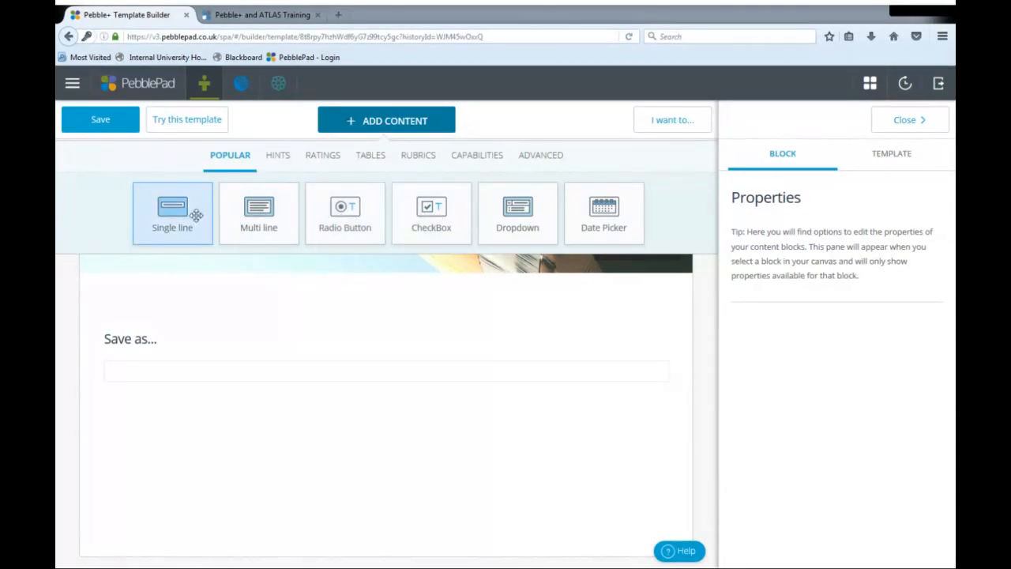
- Browse the Hints, Ratings, Tables and Rubrics content blocks available for the template and return to the Popular ones
{"action": "left_click", "coordinate": [277, 158]}
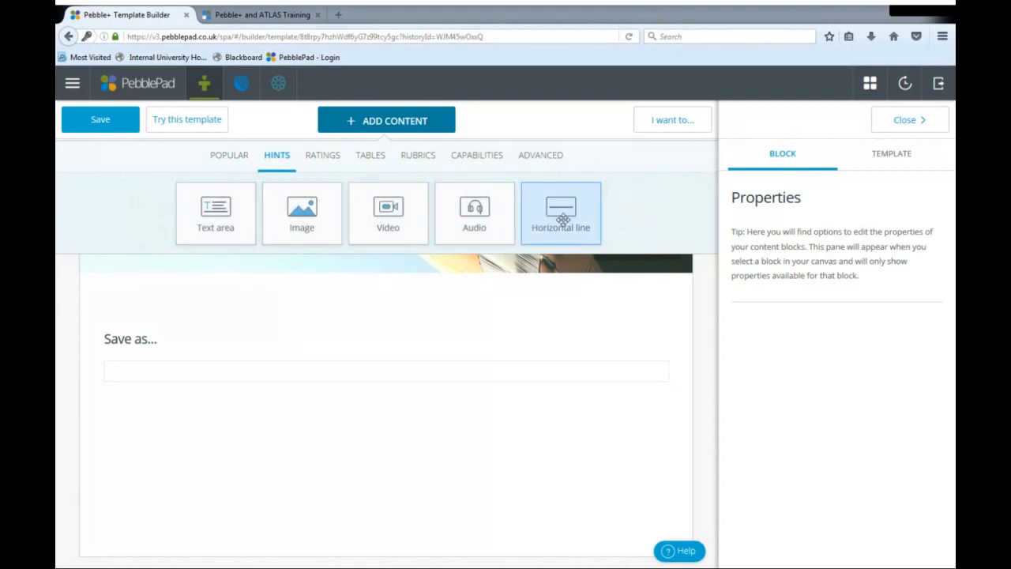
{"action": "left_click", "coordinate": [321, 157]}
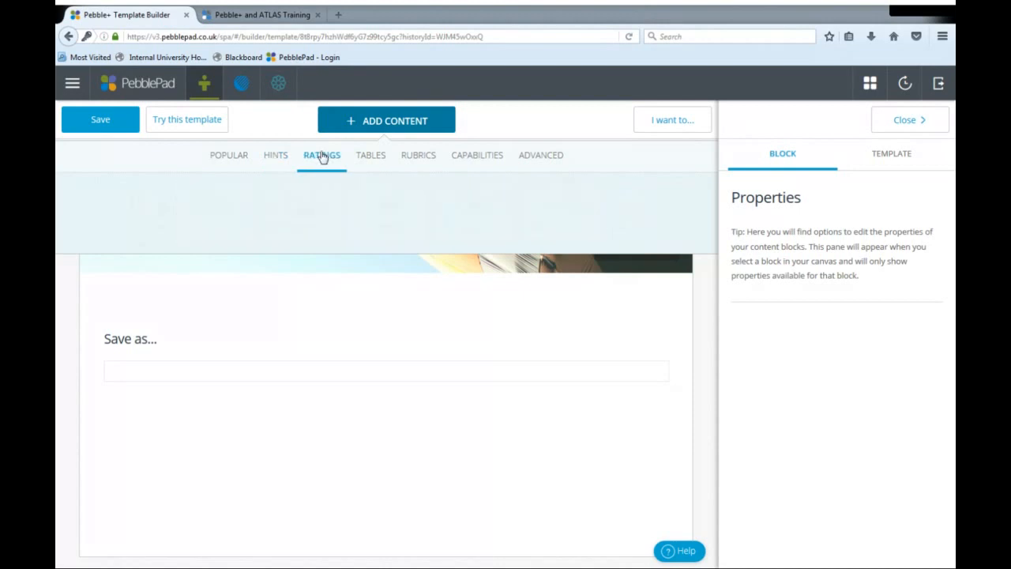
{"action": "left_click", "coordinate": [364, 163]}
{"action": "left_click", "coordinate": [433, 162]}
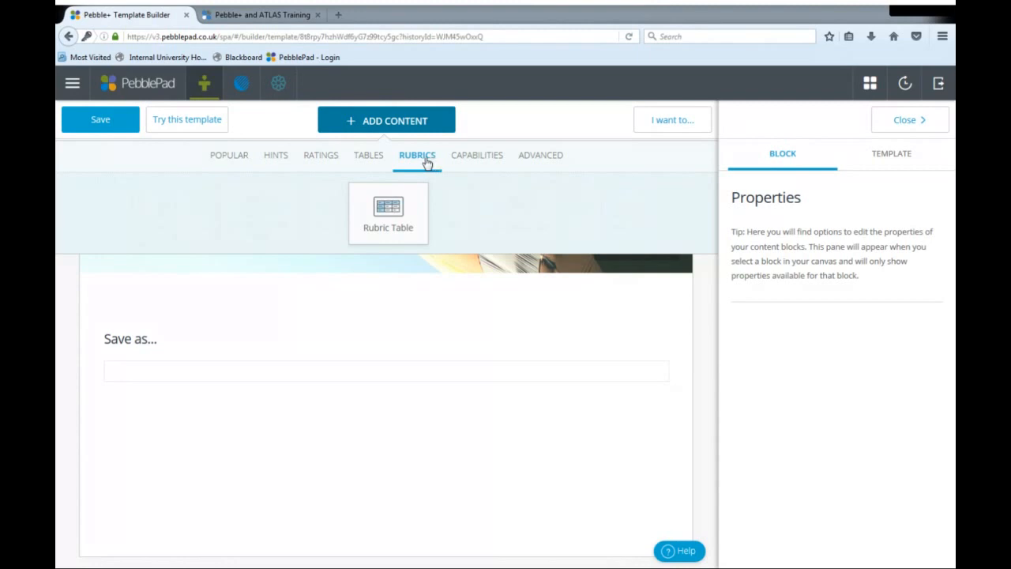
{"action": "left_click", "coordinate": [220, 163]}
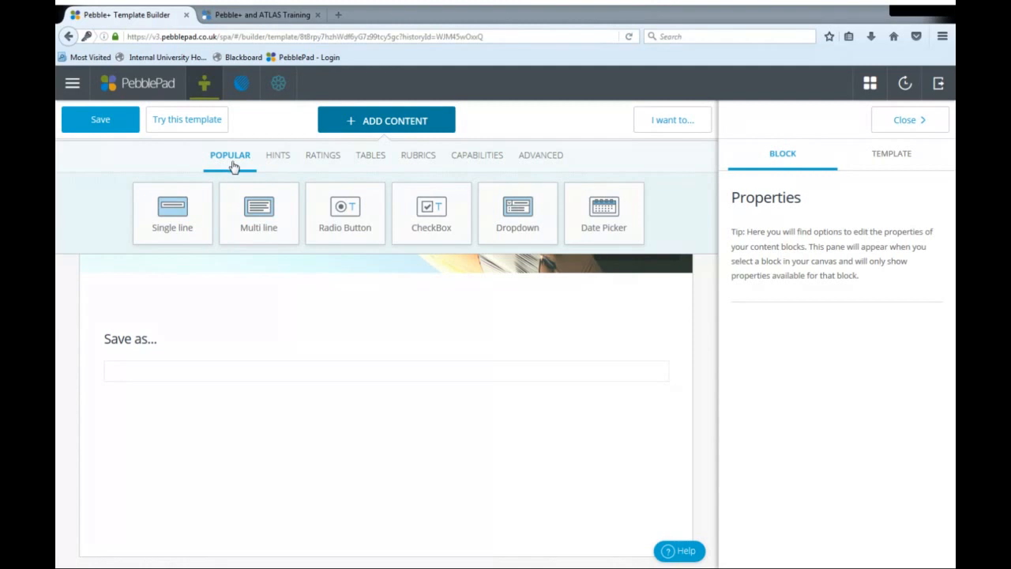
- Add a Radio Button block labelled "Do you know the miracle of Christmas?" with the hint "think hard"
{"action": "left_click", "coordinate": [348, 214]}
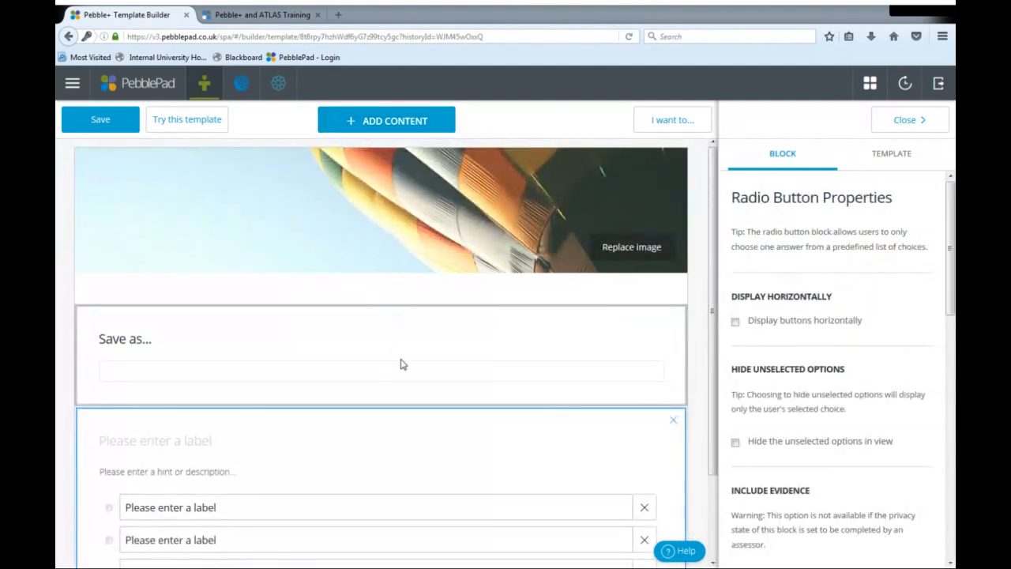
{"action": "type", "text": "Do you know "}
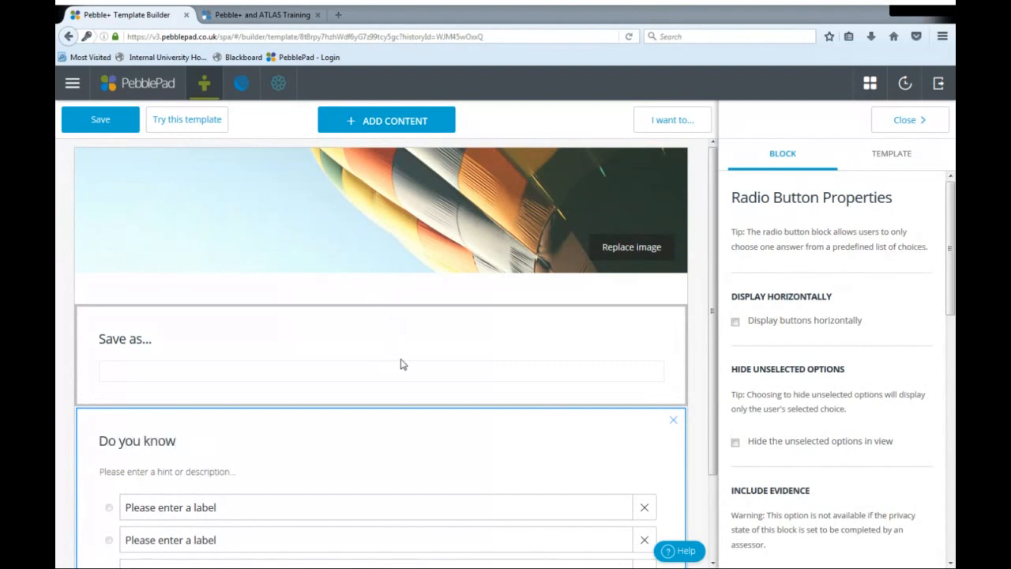
{"action": "type", "text": "the miracle of "}
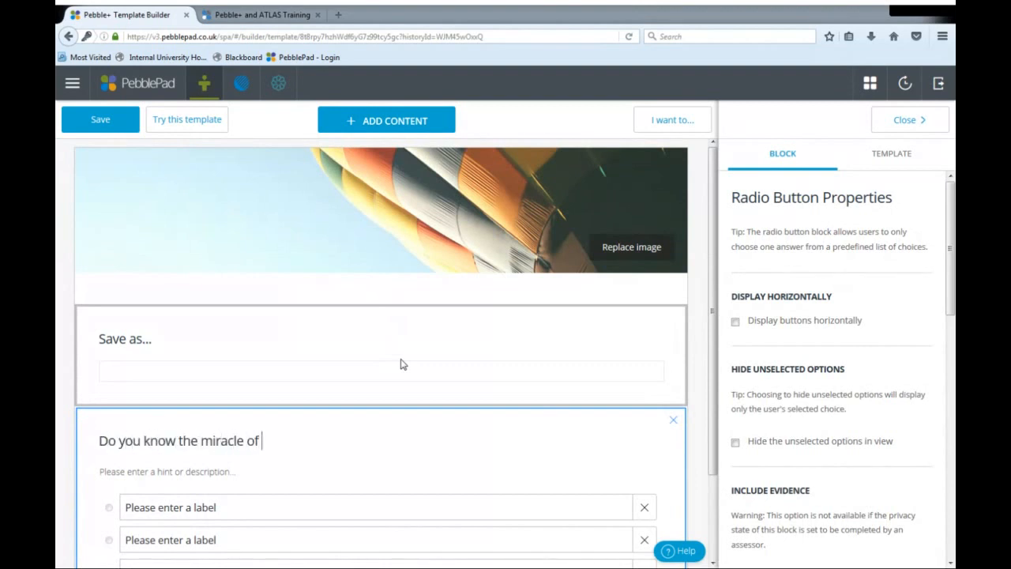
{"action": "type", "text": "Christmas"}
{"action": "left_click", "coordinate": [183, 478]}
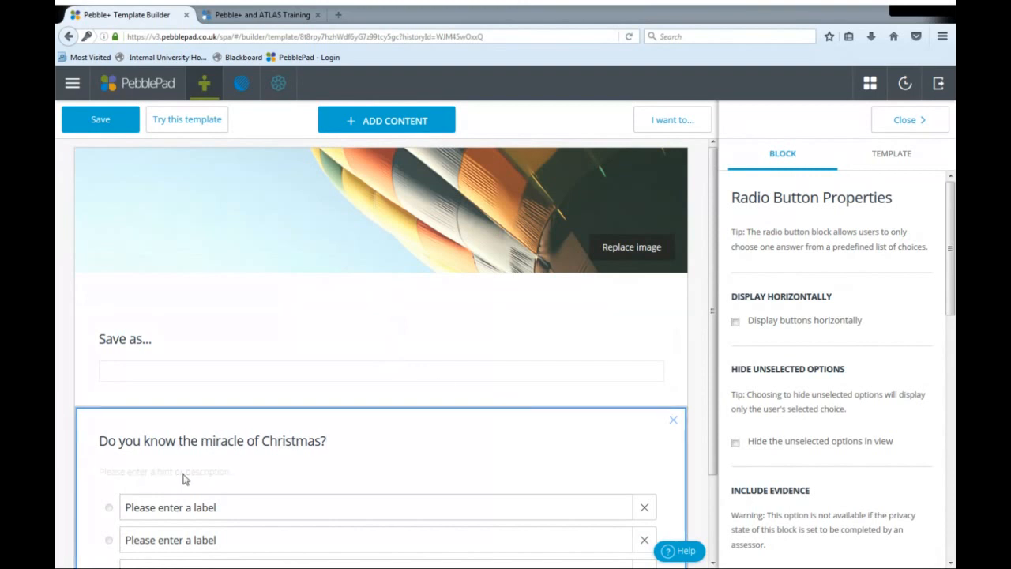
{"action": "type", "text": "think hard"}
- Remove the third answer option from the Christmas question and label the remaining two "yes" and "no"
{"action": "scroll", "coordinate": [213, 483], "scroll_direction": "down", "scroll_amount": 2}
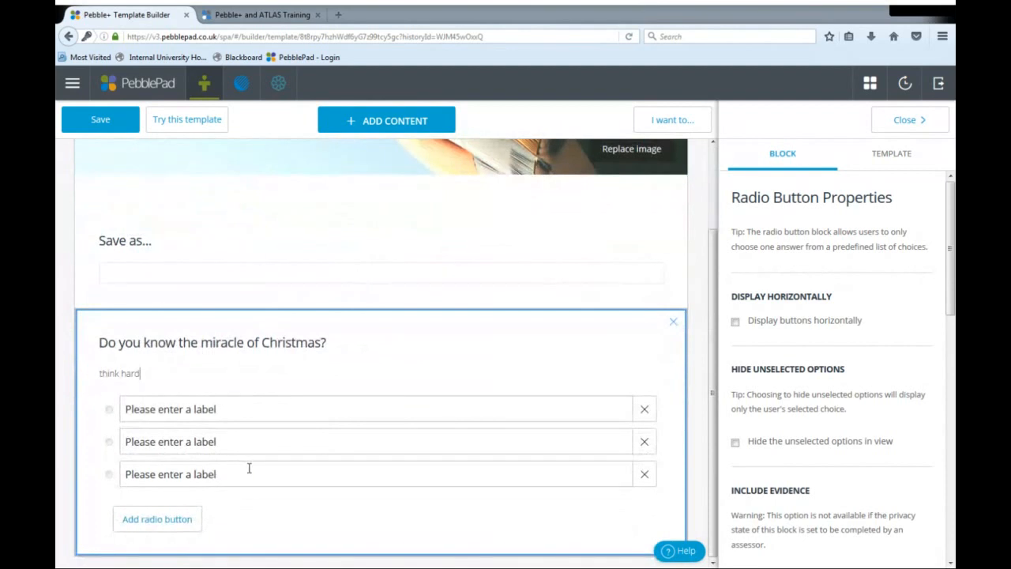
{"action": "left_click", "coordinate": [646, 474]}
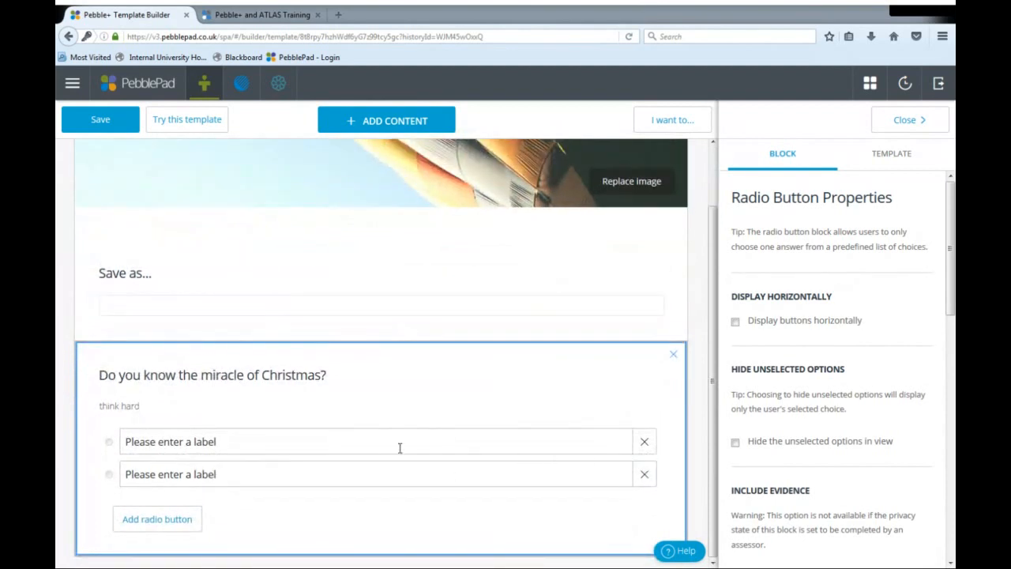
{"action": "left_click", "coordinate": [345, 451]}
{"action": "type", "text": "yes"}
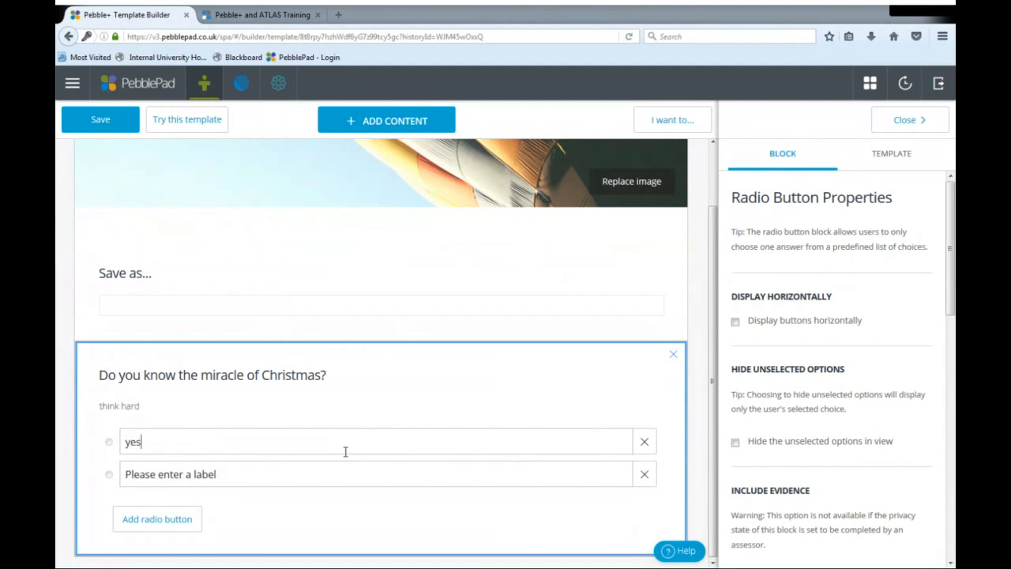
{"action": "left_click", "coordinate": [320, 469]}
{"action": "type", "text": "no"}
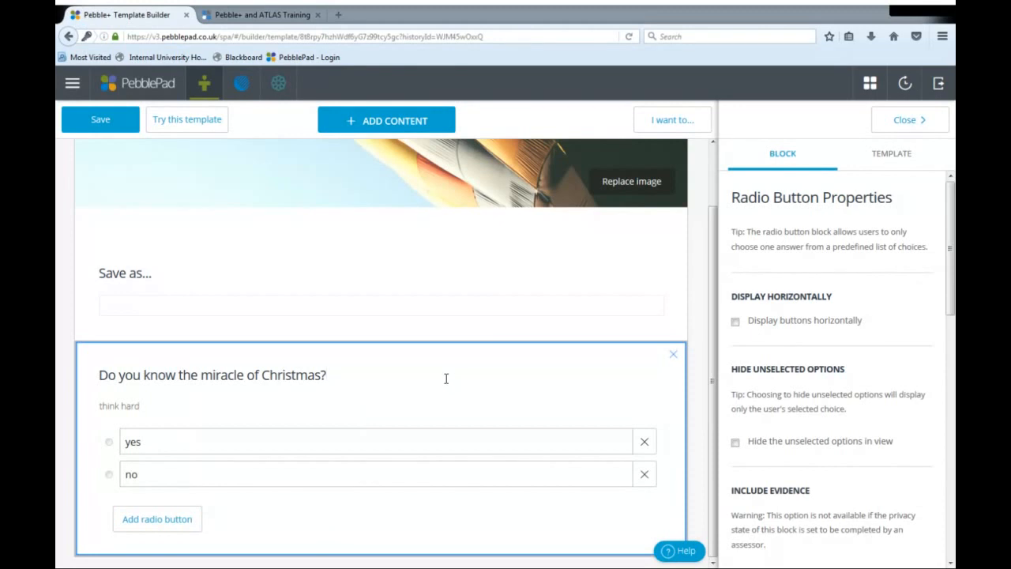
- Show the block properties of the Christmas question and set its radio buttons to display horizontally
{"action": "left_click", "coordinate": [912, 120]}
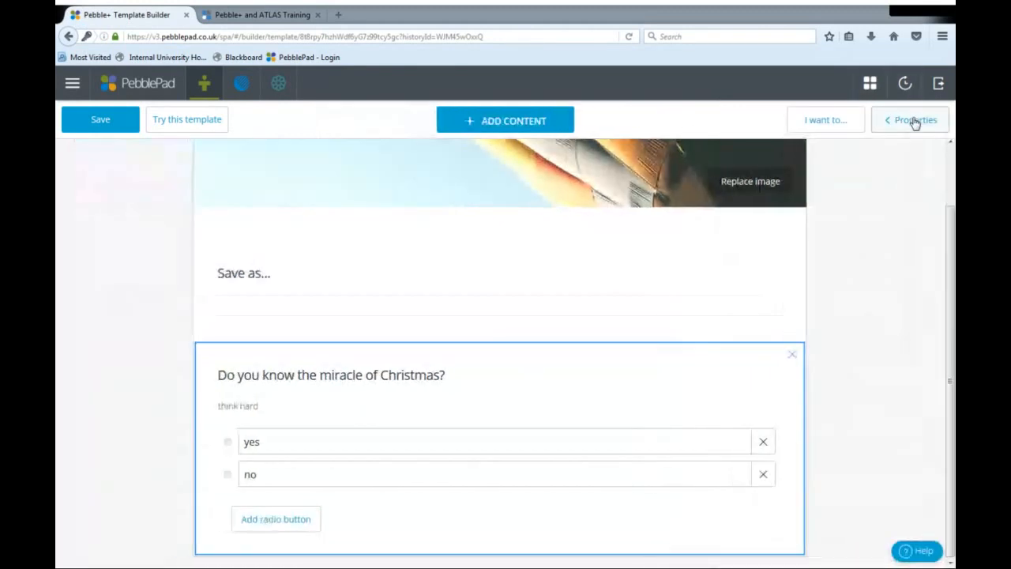
{"action": "left_click", "coordinate": [502, 124]}
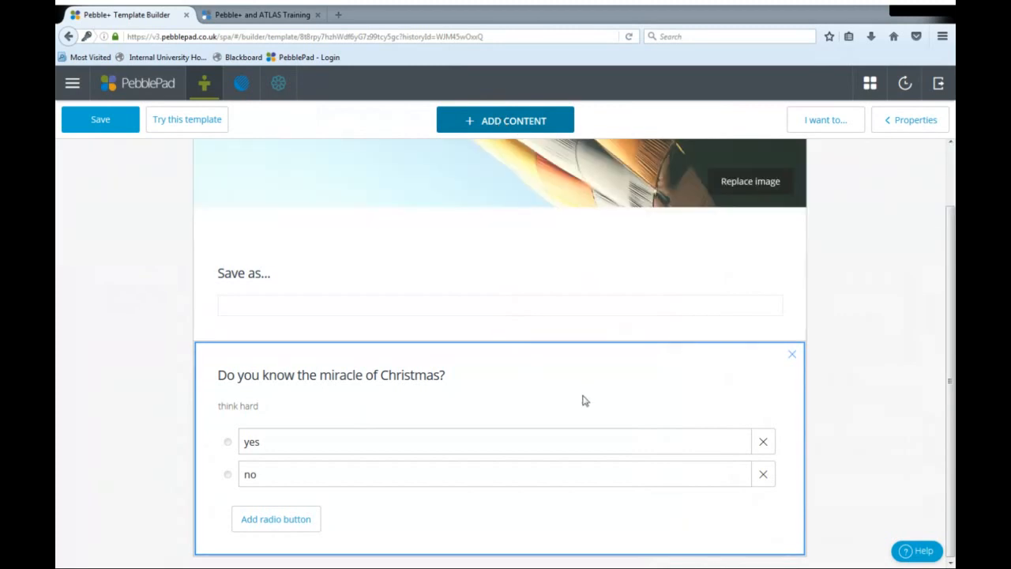
{"action": "left_click", "coordinate": [901, 123]}
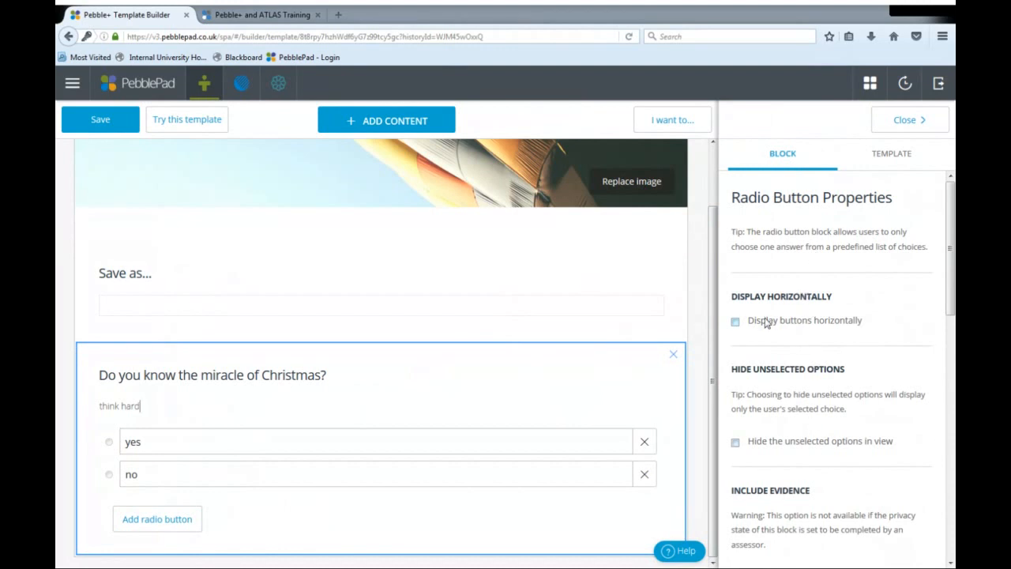
{"action": "left_click", "coordinate": [735, 322]}
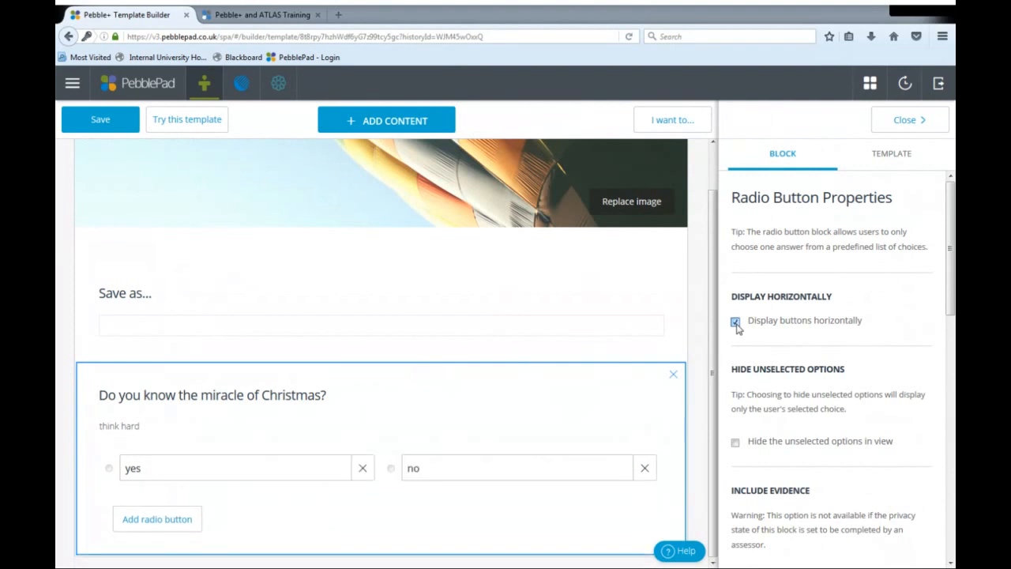
- Try including an 'add evidence' element in the Christmas question and switch the option off again
{"action": "scroll", "coordinate": [735, 328], "scroll_direction": "down", "scroll_amount": 4}
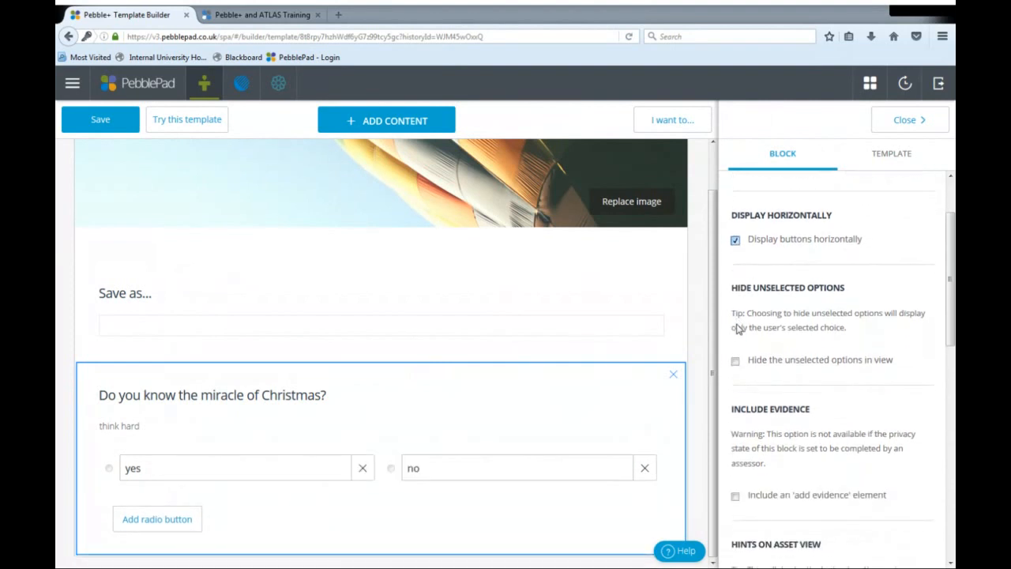
{"action": "scroll", "coordinate": [758, 348], "scroll_direction": "down", "scroll_amount": 2}
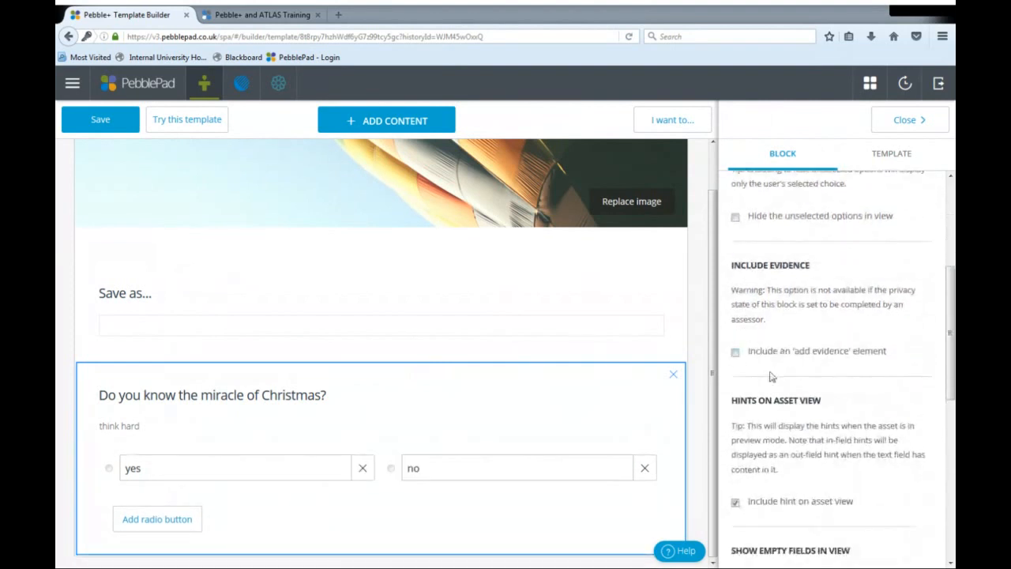
{"action": "left_click", "coordinate": [735, 352]}
{"action": "scroll", "coordinate": [735, 356], "scroll_direction": "down", "scroll_amount": 1}
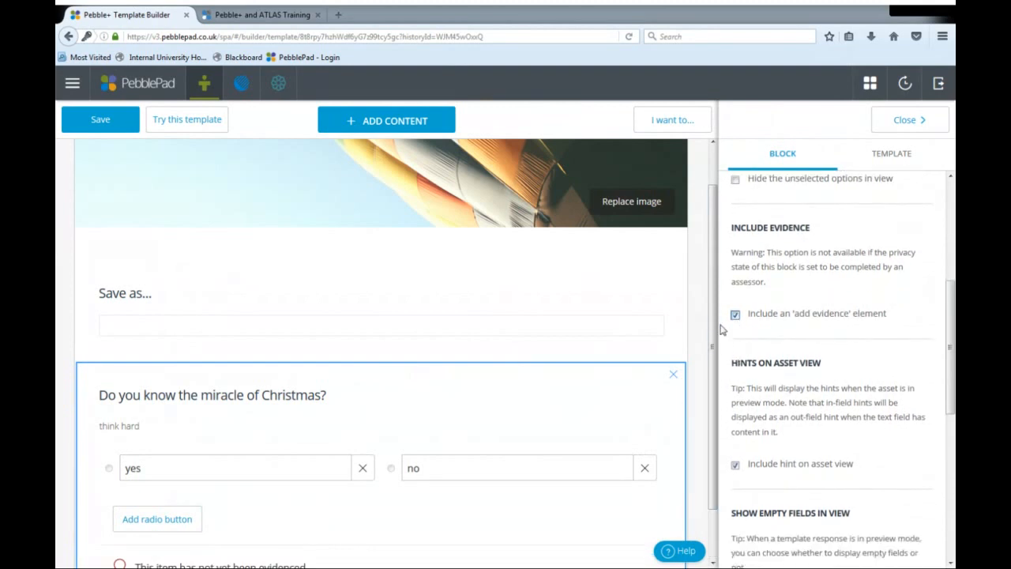
{"action": "scroll", "coordinate": [805, 340], "scroll_direction": "down", "scroll_amount": 3}
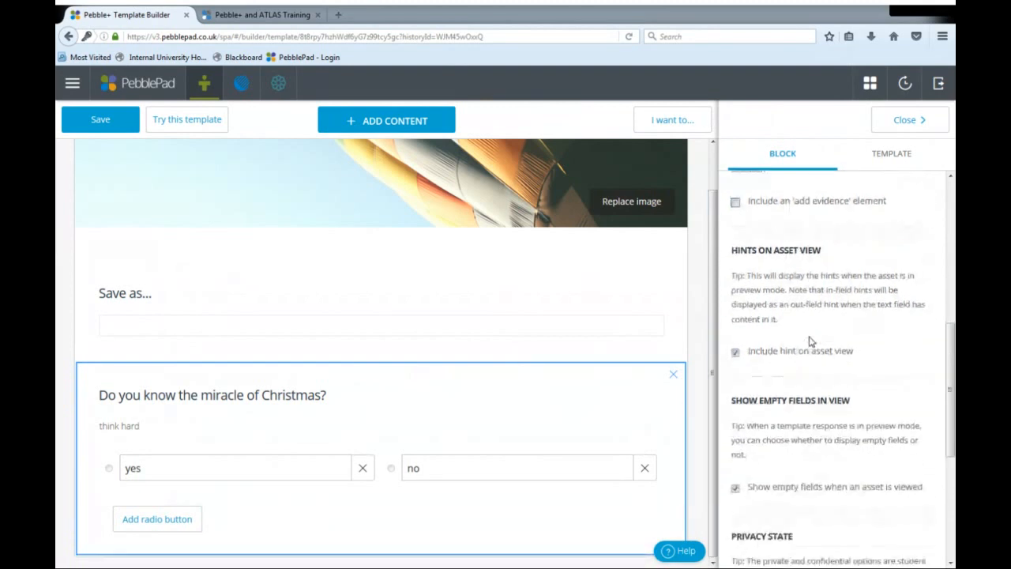
- Set the privacy state of the Christmas question to "To be completed by assessor"
{"action": "scroll", "coordinate": [804, 341], "scroll_direction": "down", "scroll_amount": 1}
{"action": "scroll", "coordinate": [803, 341], "scroll_direction": "down", "scroll_amount": 5}
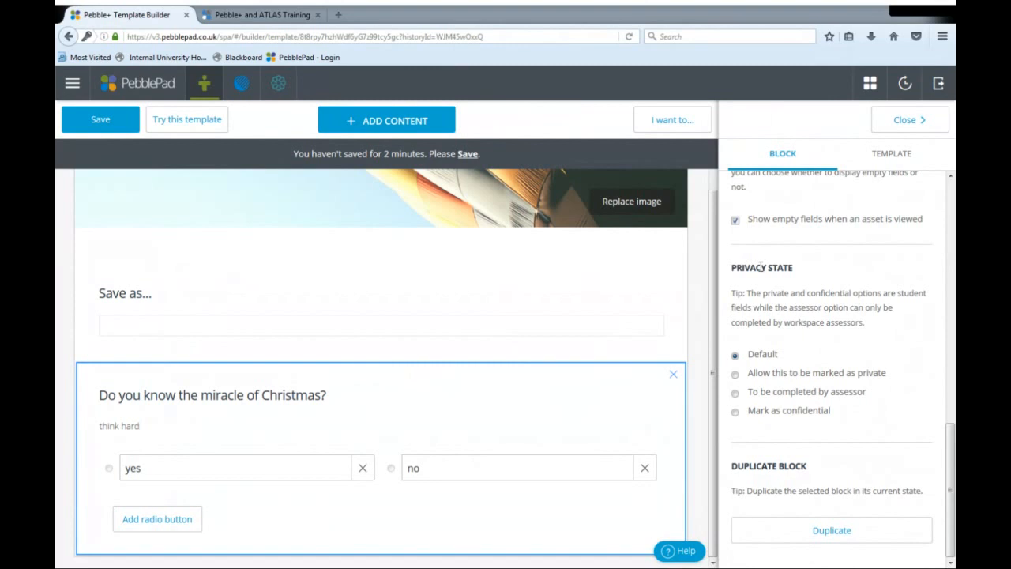
{"action": "left_click_drag", "start_coordinate": [788, 268], "coordinate": [730, 271]}
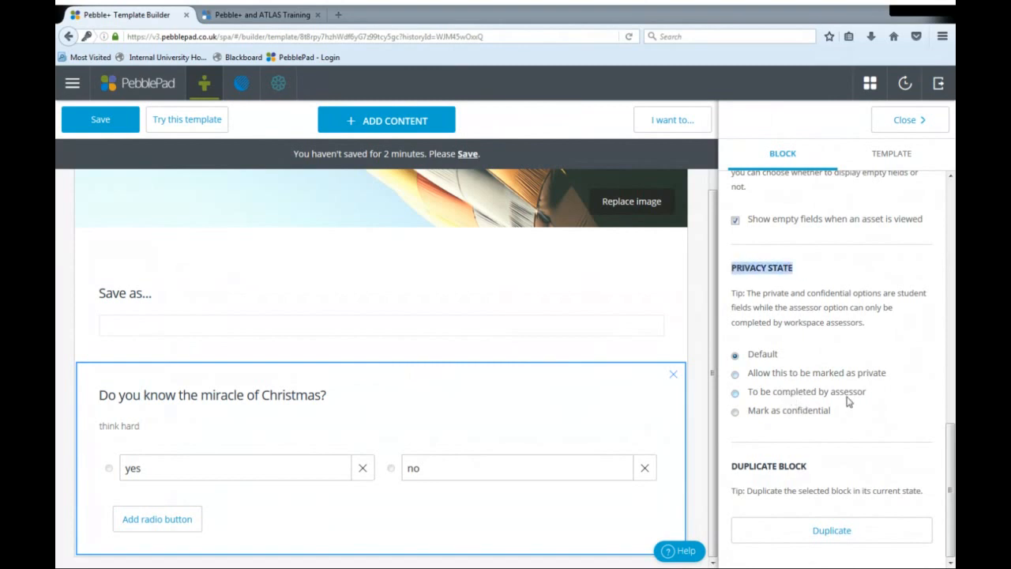
{"action": "left_click_drag", "start_coordinate": [867, 394], "coordinate": [750, 404]}
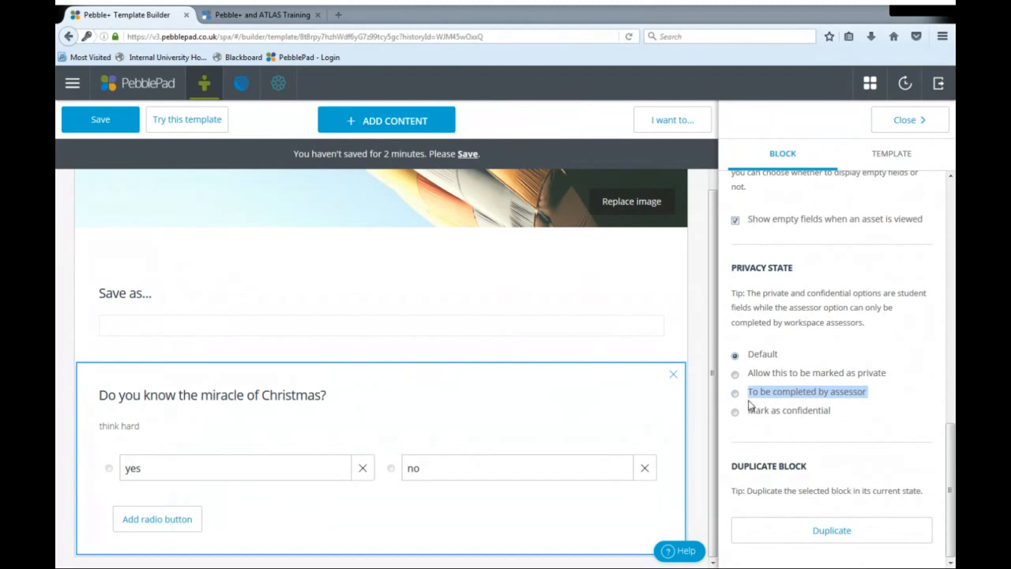
{"action": "left_click", "coordinate": [735, 393]}
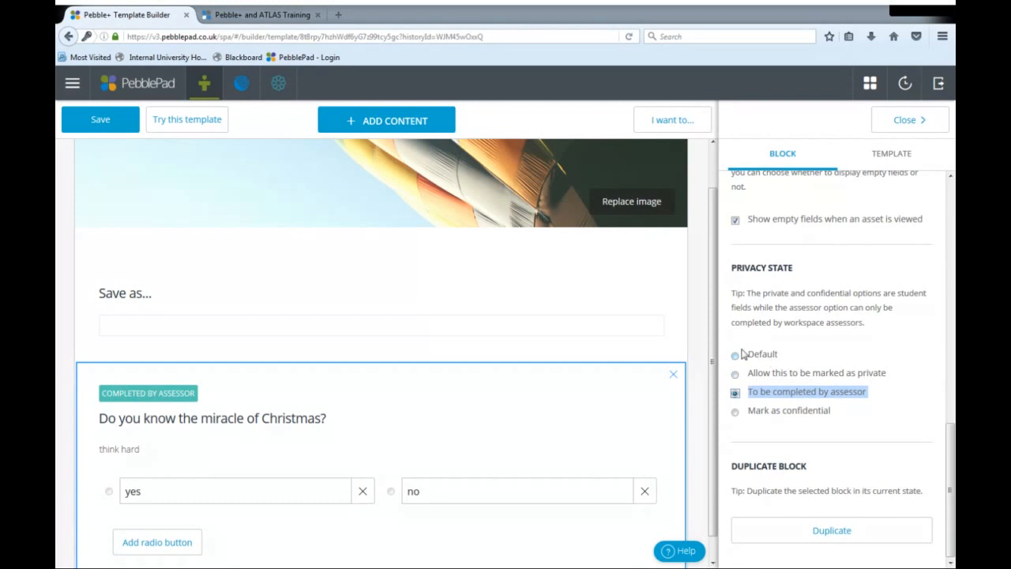
- Add a Rubric Table block below the question, check its privacy state options and delete the block
{"action": "scroll", "coordinate": [715, 339], "scroll_direction": "down", "scroll_amount": 1}
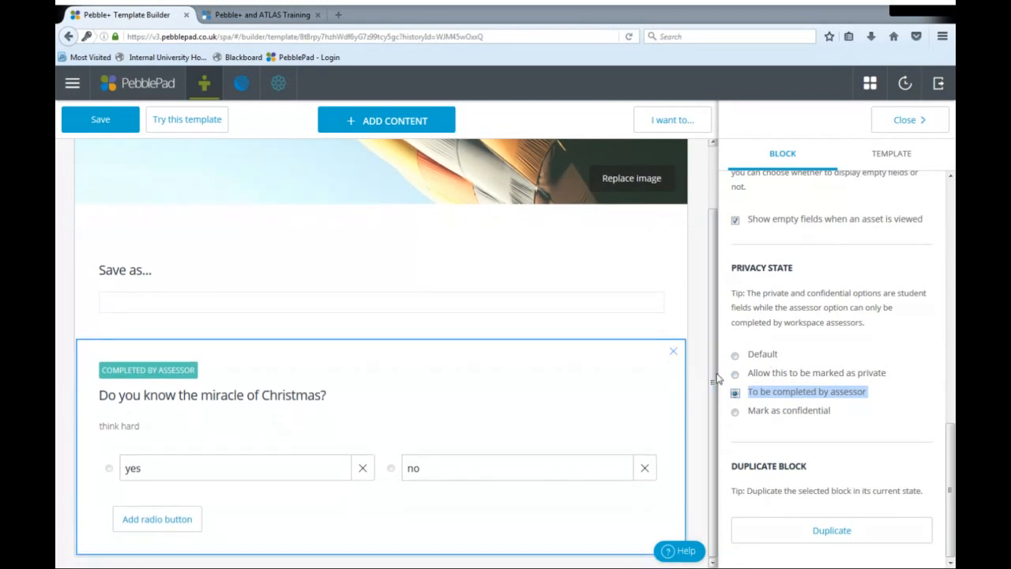
{"action": "left_click", "coordinate": [341, 121]}
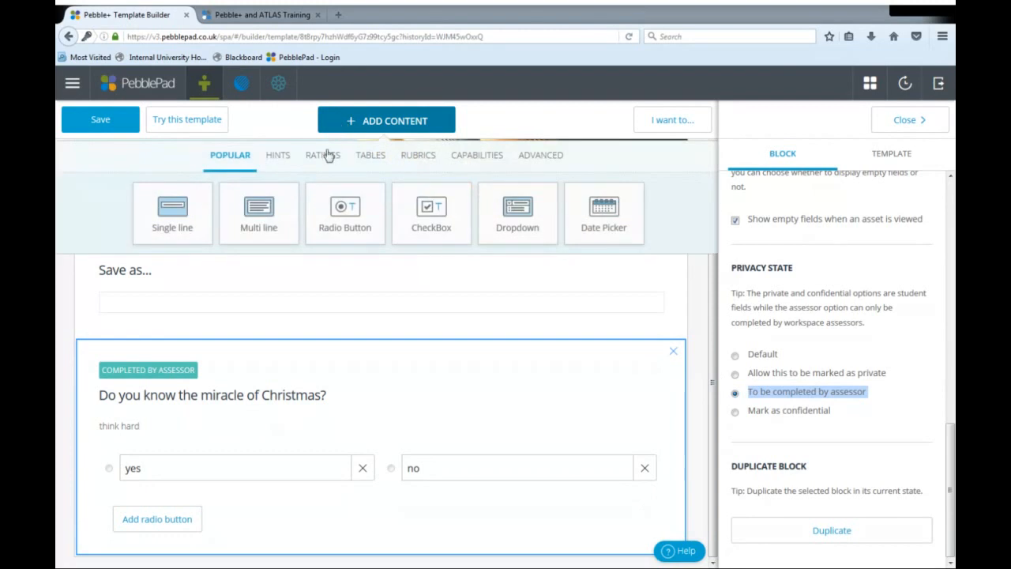
{"action": "left_click", "coordinate": [417, 158]}
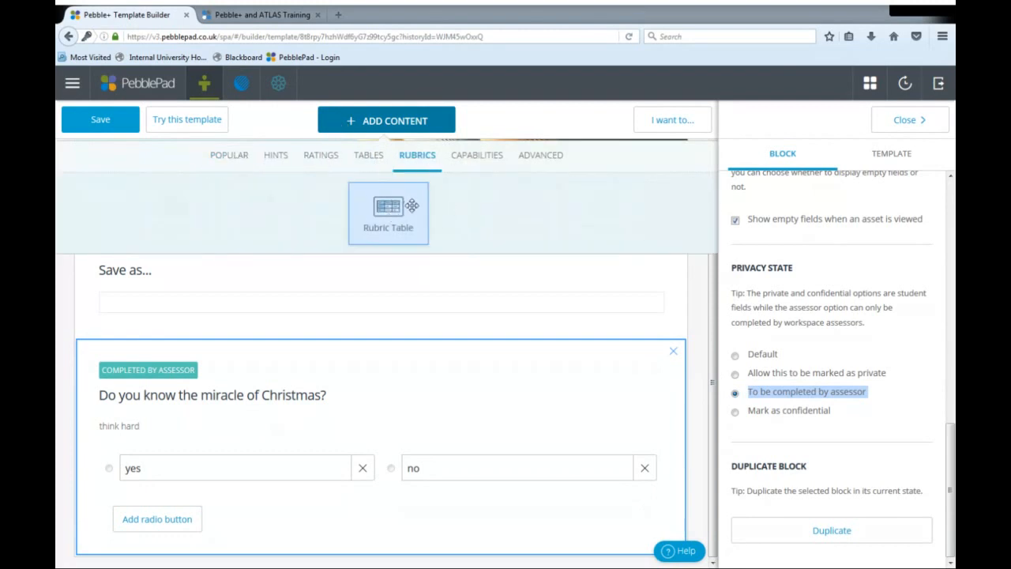
{"action": "left_click", "coordinate": [394, 225]}
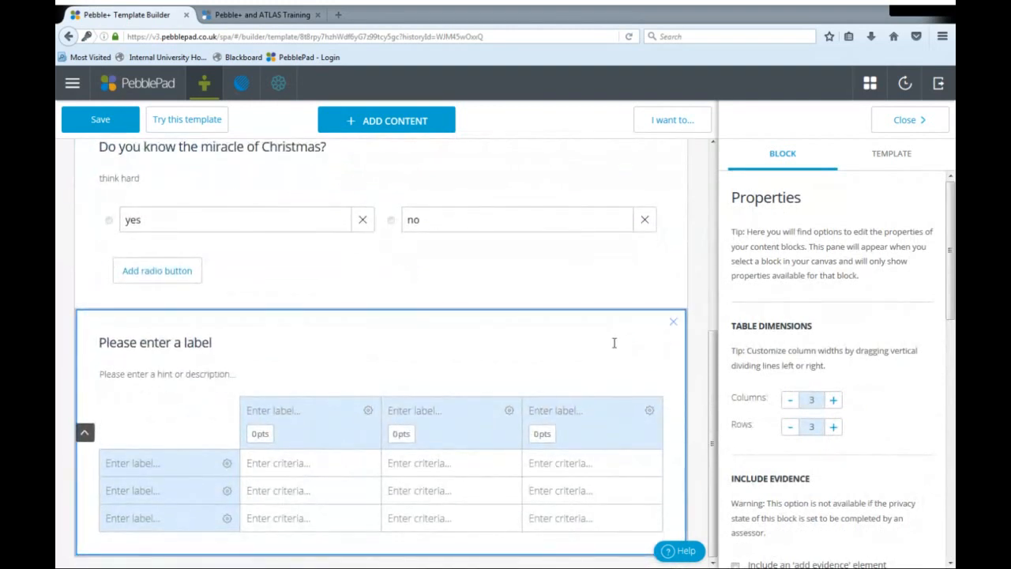
{"action": "scroll", "coordinate": [813, 351], "scroll_direction": "down", "scroll_amount": 3}
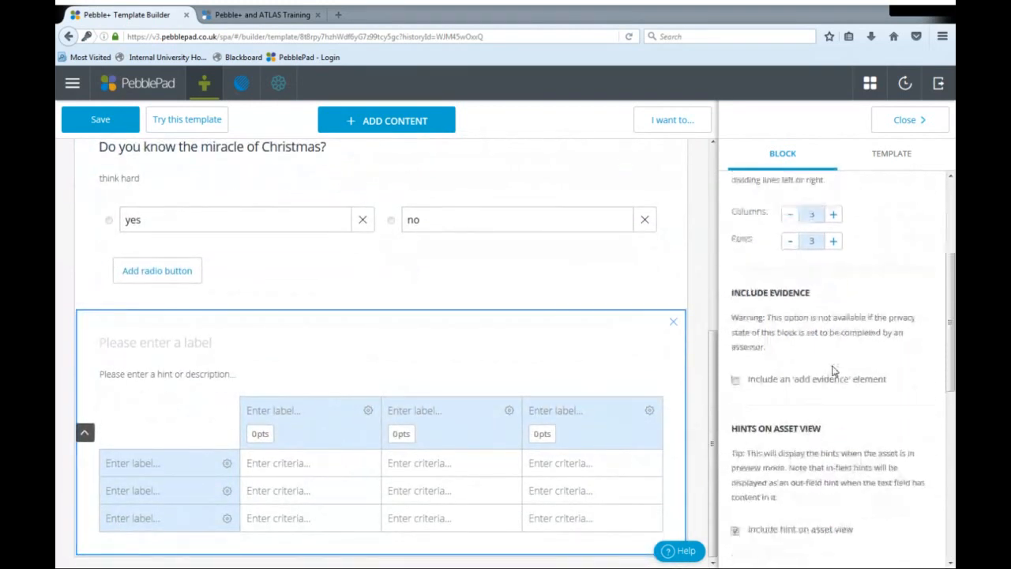
{"action": "scroll", "coordinate": [833, 371], "scroll_direction": "down", "scroll_amount": 6}
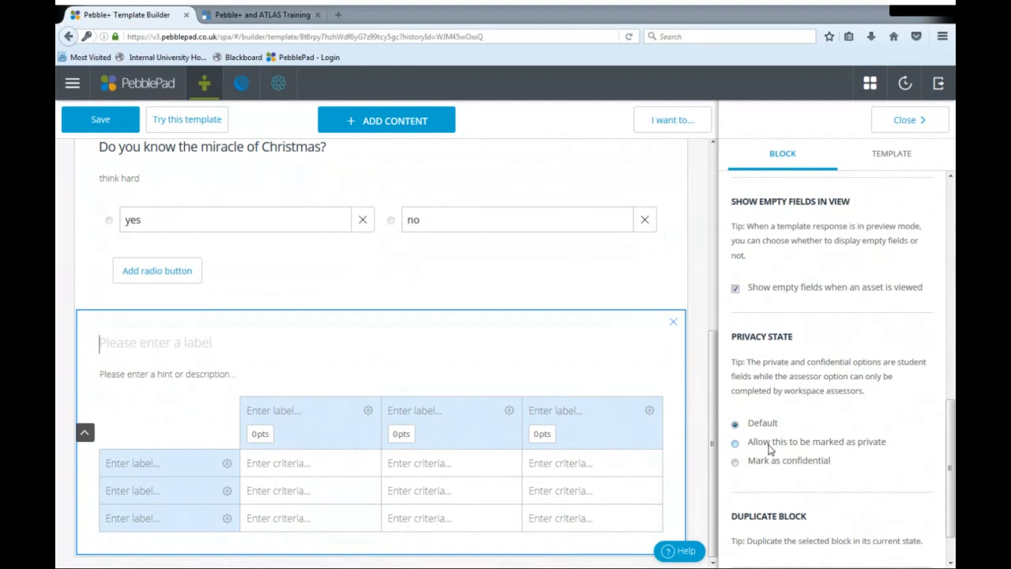
{"action": "left_click", "coordinate": [673, 325]}
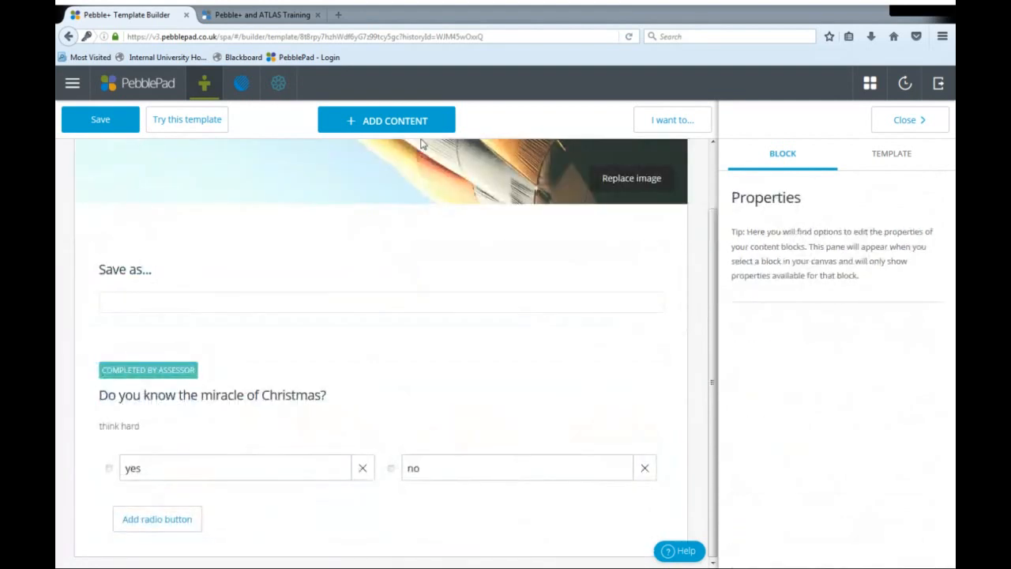
- Add a Text area hint block below the Christmas question containing the text "Info here"
{"action": "left_click", "coordinate": [394, 121]}
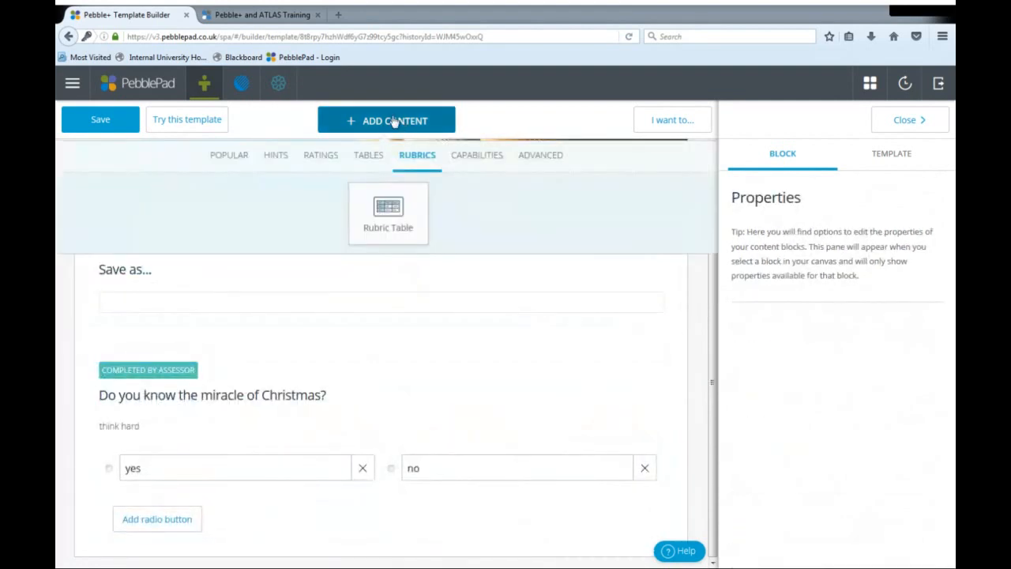
{"action": "left_click", "coordinate": [228, 159]}
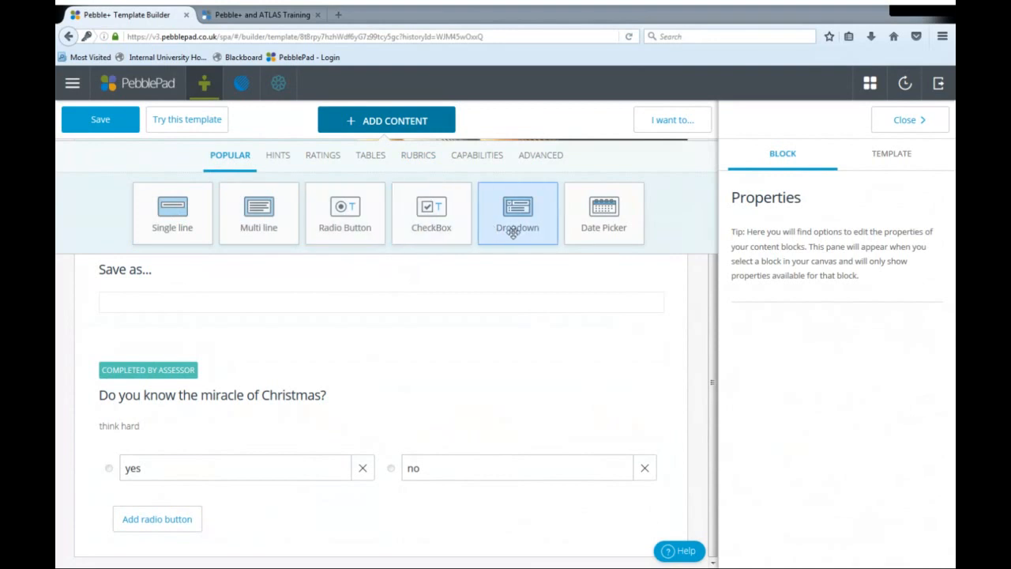
{"action": "left_click", "coordinate": [276, 160]}
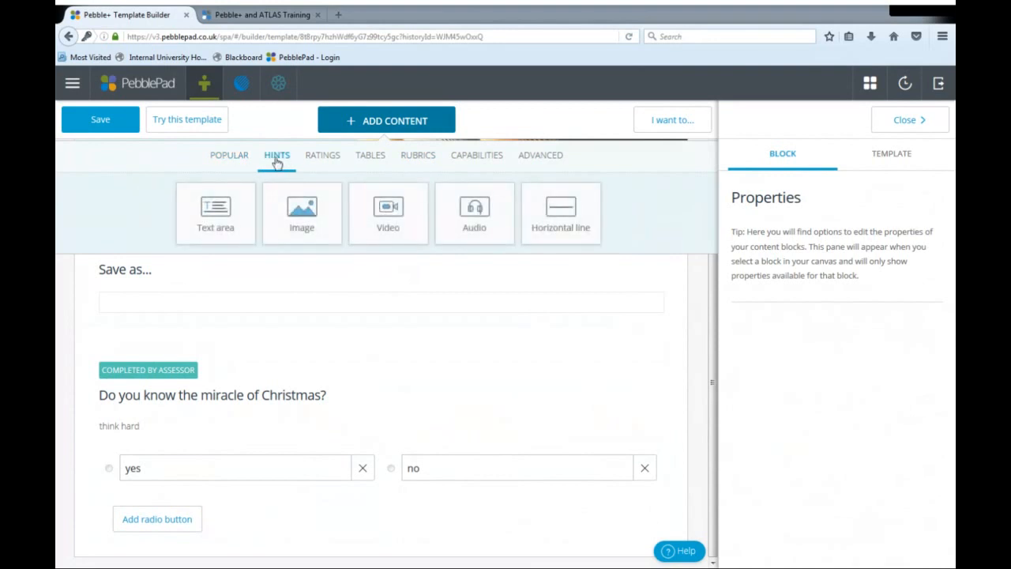
{"action": "left_click", "coordinate": [232, 208]}
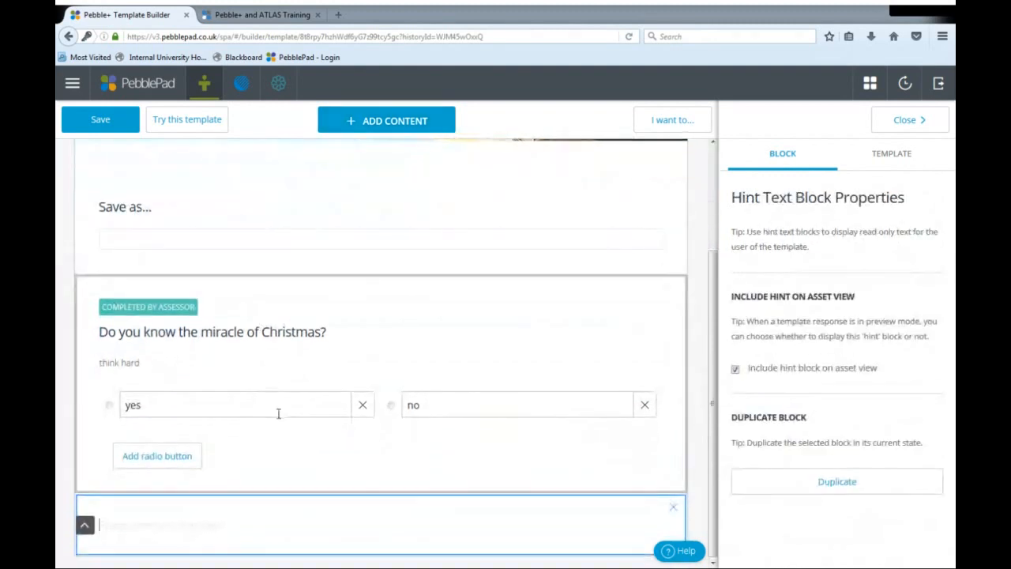
{"action": "type", "text": "Info her"}
- Place an Image block beside the "Info here" text and fill it with the gallery photo of a woman holding a petri dish near a flame
{"action": "left_click", "coordinate": [357, 120]}
{"action": "left_click_drag", "start_coordinate": [320, 226], "coordinate": [653, 520]}
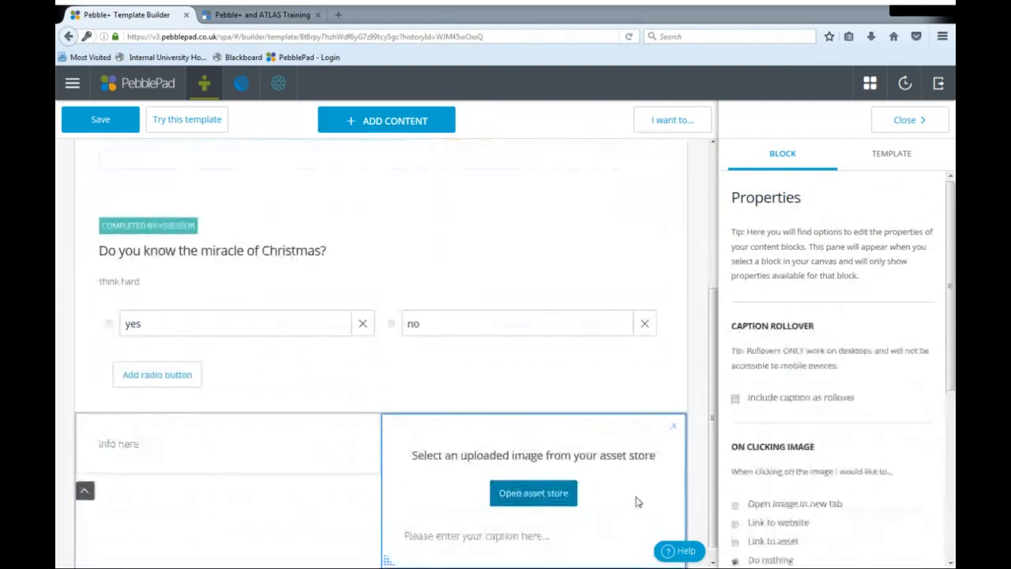
{"action": "left_click", "coordinate": [534, 510]}
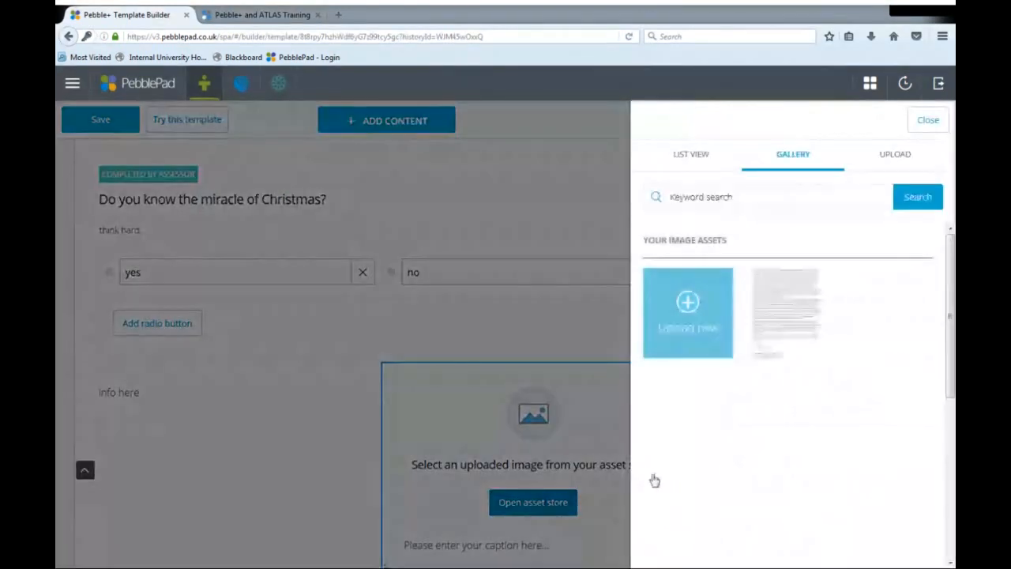
{"action": "scroll", "coordinate": [772, 431], "scroll_direction": "down", "scroll_amount": 10}
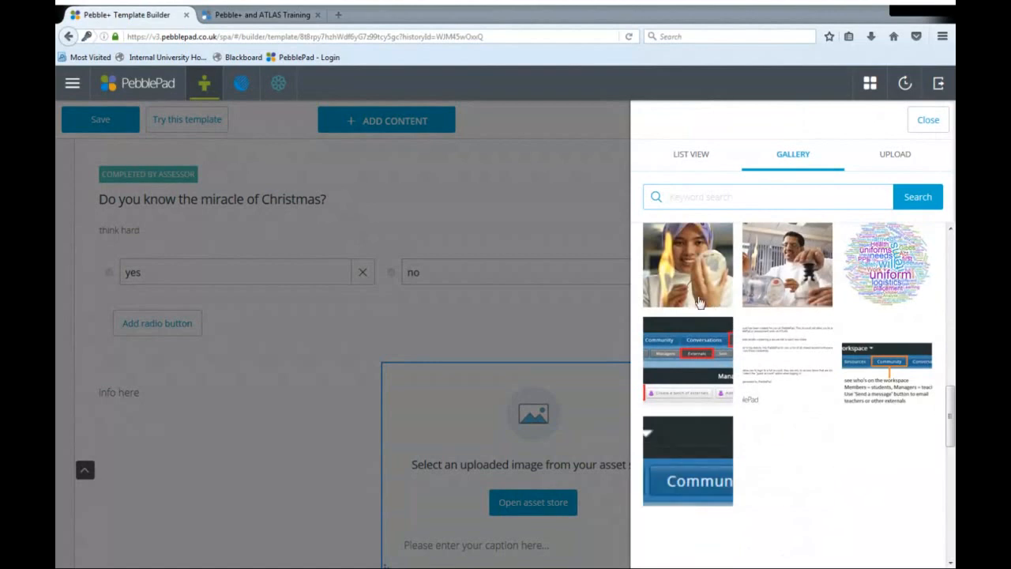
{"action": "left_click", "coordinate": [683, 256]}
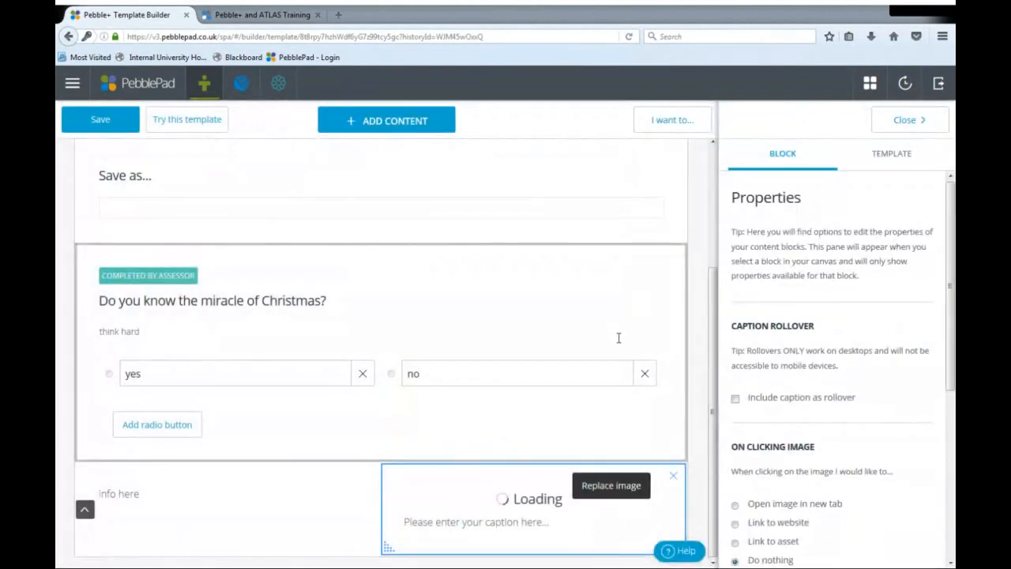
- Reduce the width of the Image block beside the "Info here" text and caption the image "lala"
{"action": "scroll", "coordinate": [618, 337], "scroll_direction": "down", "scroll_amount": 6}
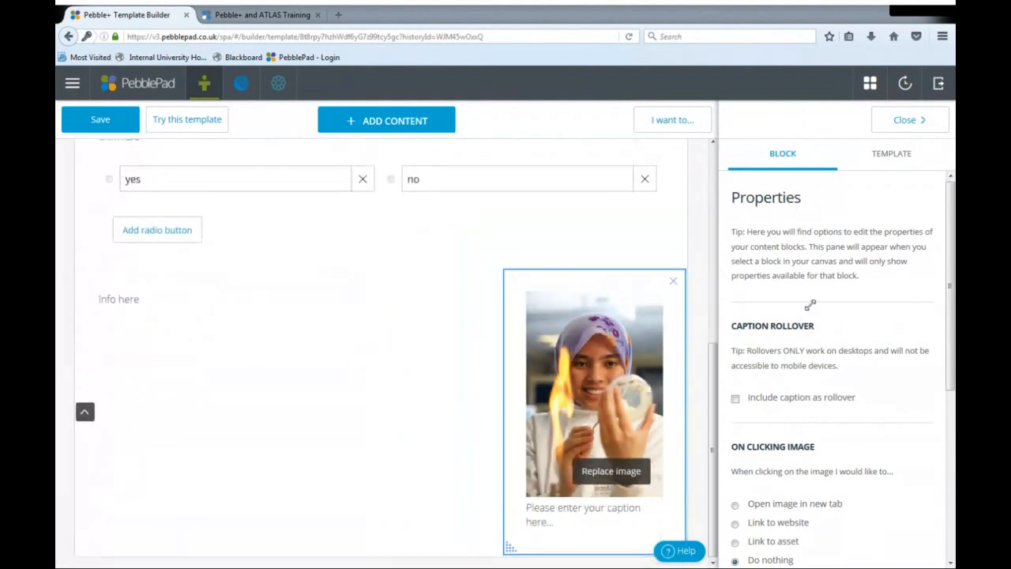
{"action": "left_click", "coordinate": [610, 516]}
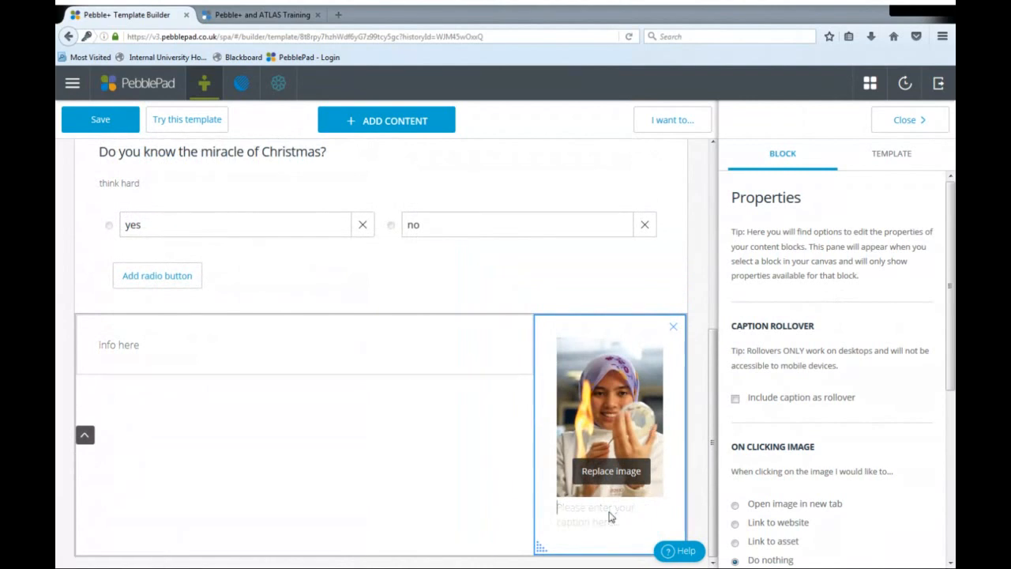
{"action": "type", "text": "lala"}
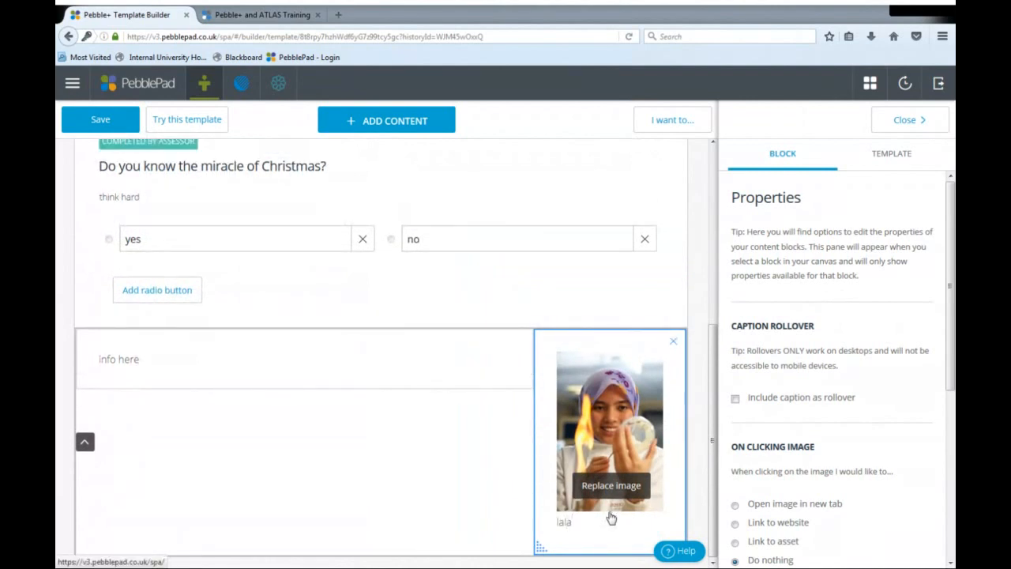
{"action": "scroll", "coordinate": [455, 517], "scroll_direction": "up", "scroll_amount": 3}
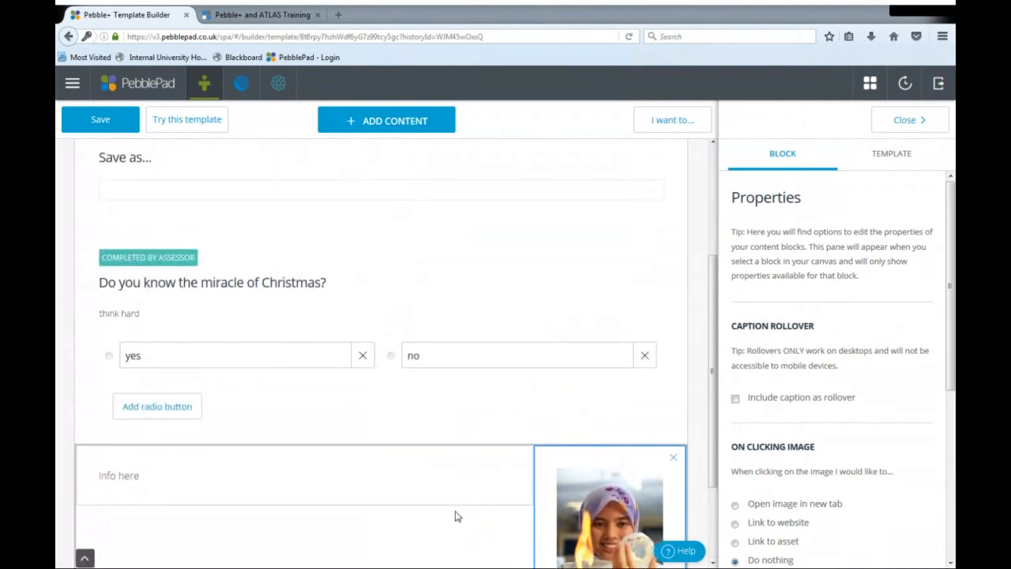
{"action": "scroll", "coordinate": [455, 517], "scroll_direction": "up", "scroll_amount": 1}
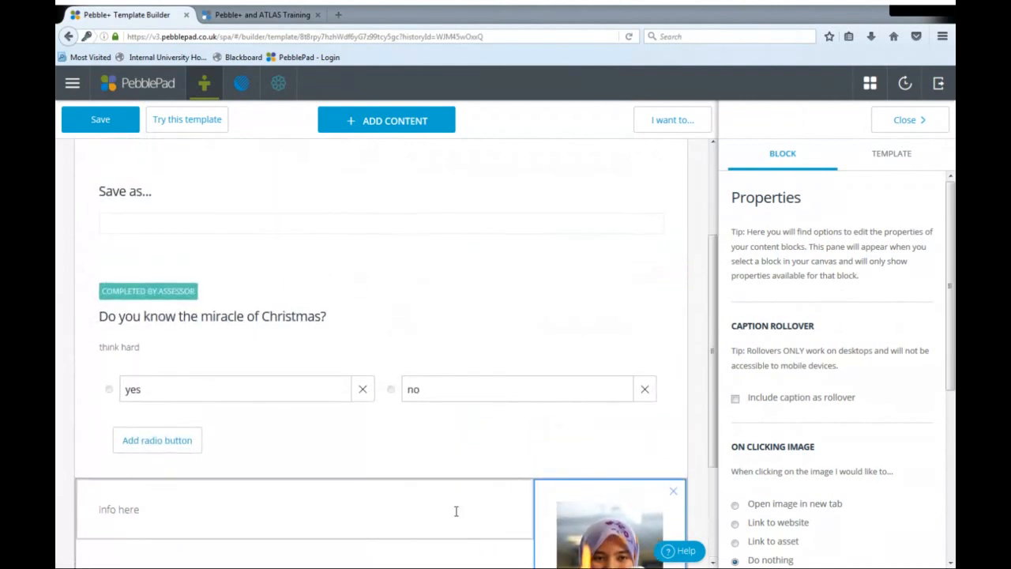
- Open the template's save settings, examine the asset type categories and the title field, and cancel without saving
{"action": "left_click", "coordinate": [109, 122]}
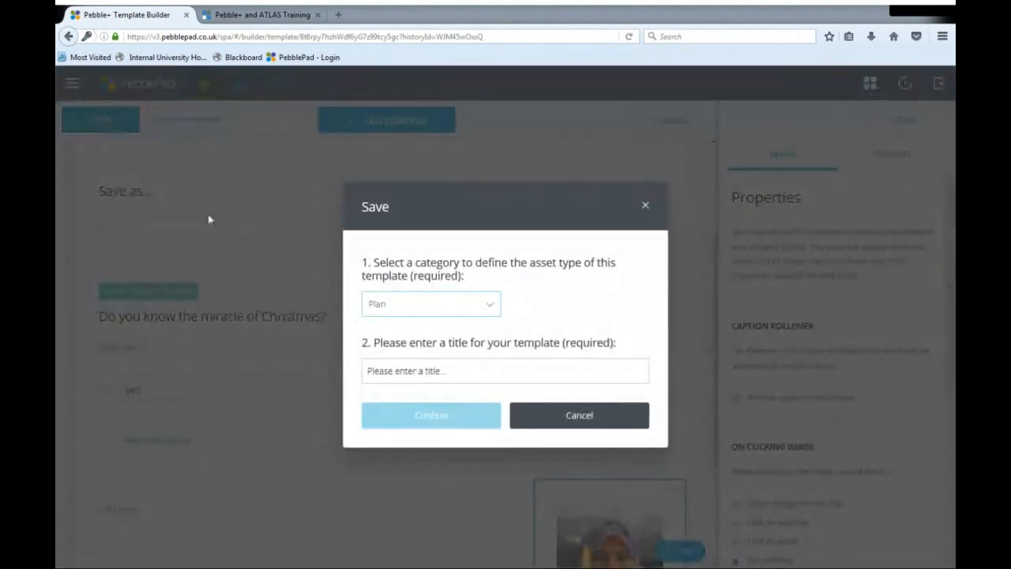
{"action": "left_click", "coordinate": [487, 308]}
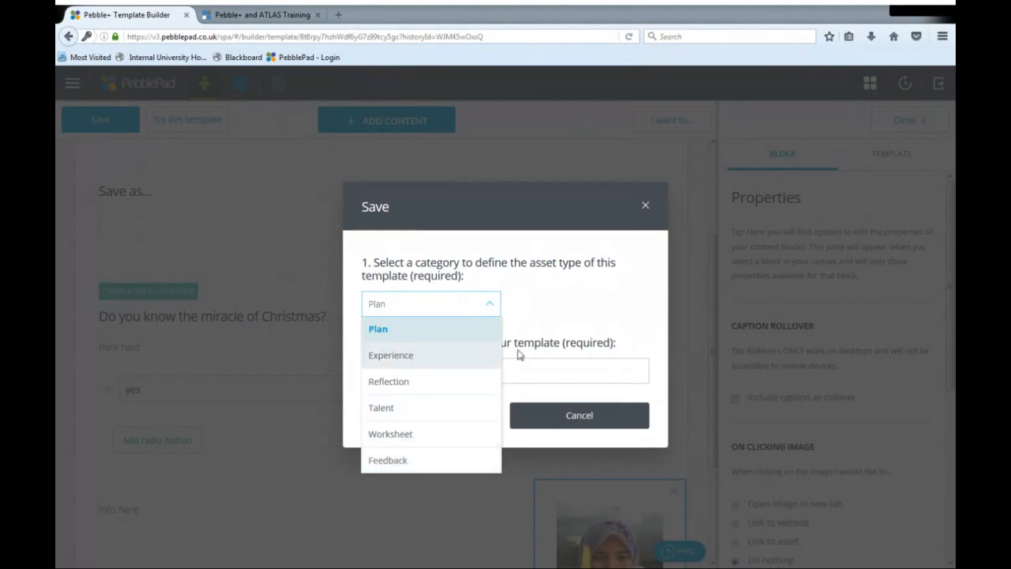
{"action": "left_click", "coordinate": [568, 314]}
{"action": "left_click", "coordinate": [478, 376]}
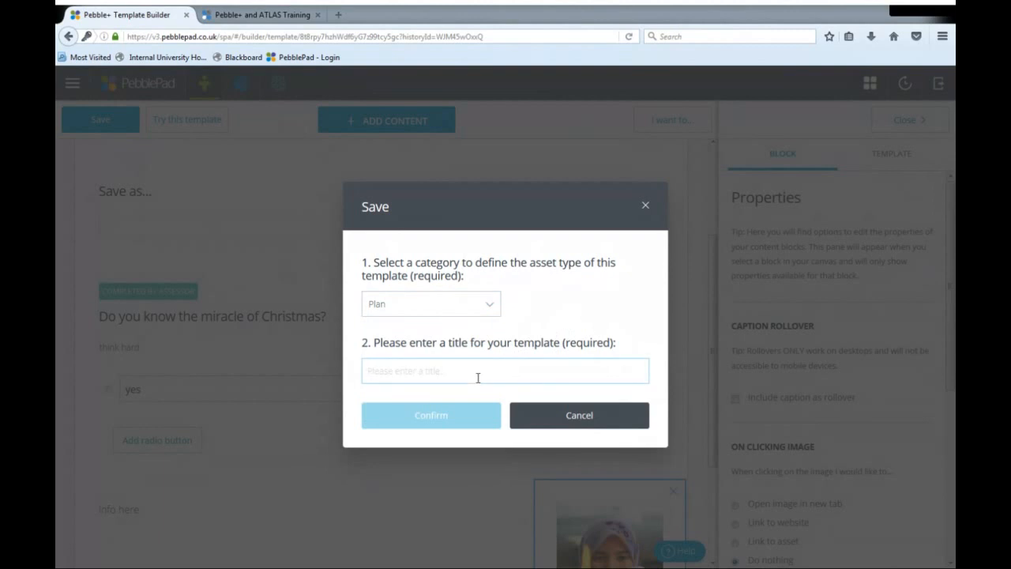
{"action": "left_click", "coordinate": [600, 422]}
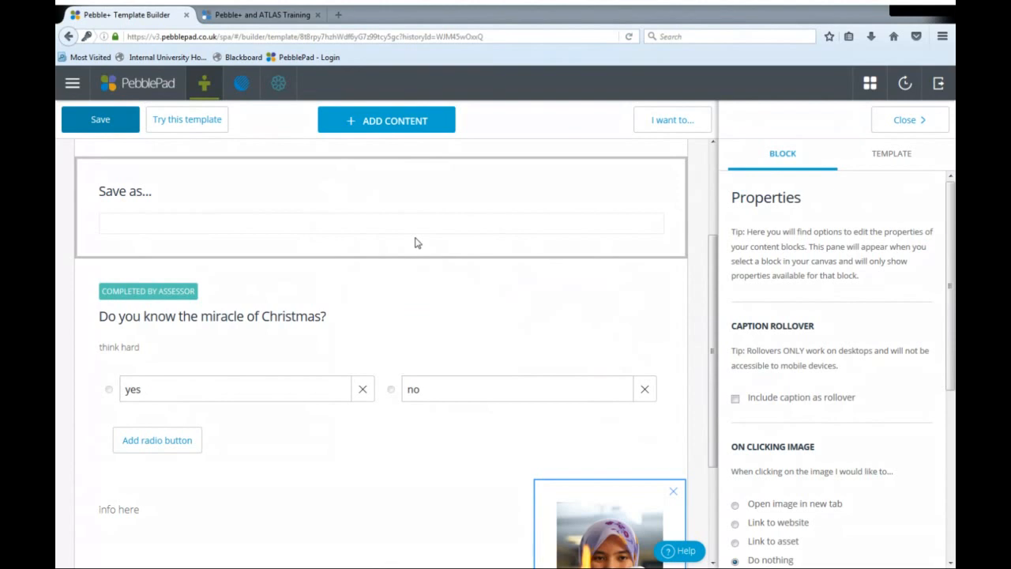
- Exit the current template without saving it and create a new blank template
{"action": "left_click", "coordinate": [132, 93]}
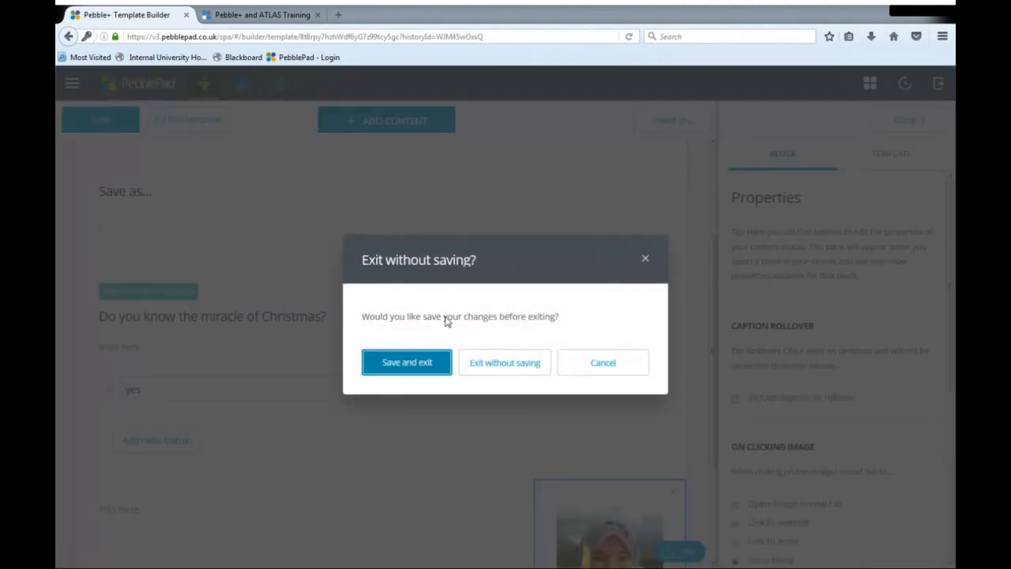
{"action": "left_click", "coordinate": [514, 375]}
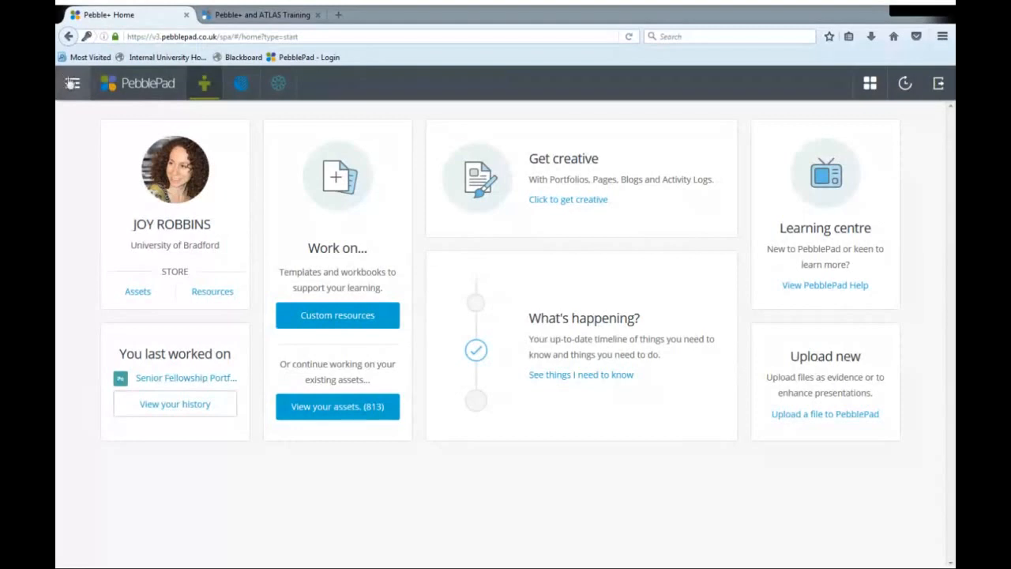
{"action": "left_click", "coordinate": [72, 85]}
{"action": "left_click", "coordinate": [158, 336]}
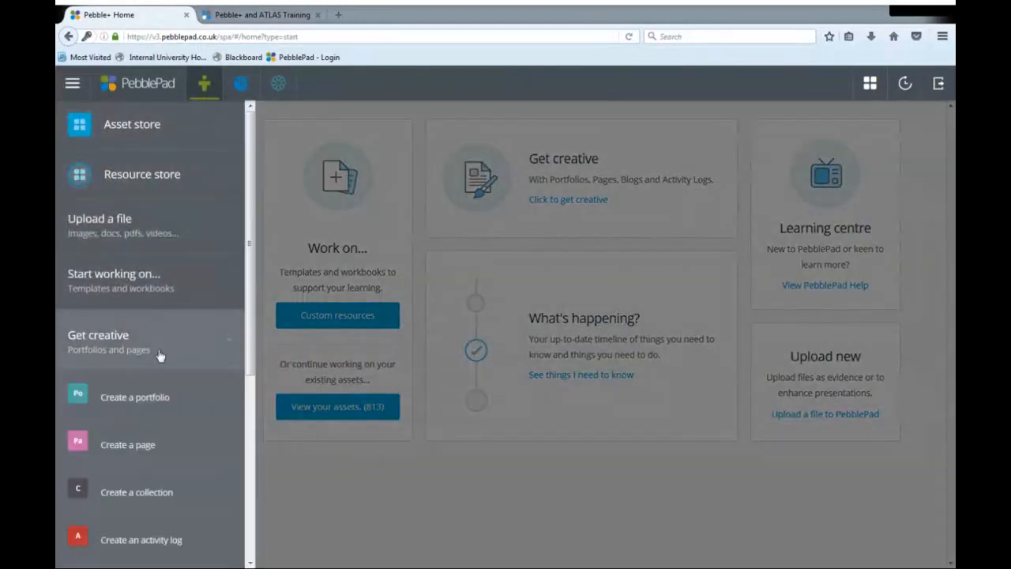
{"action": "scroll", "coordinate": [160, 354], "scroll_direction": "down", "scroll_amount": 3}
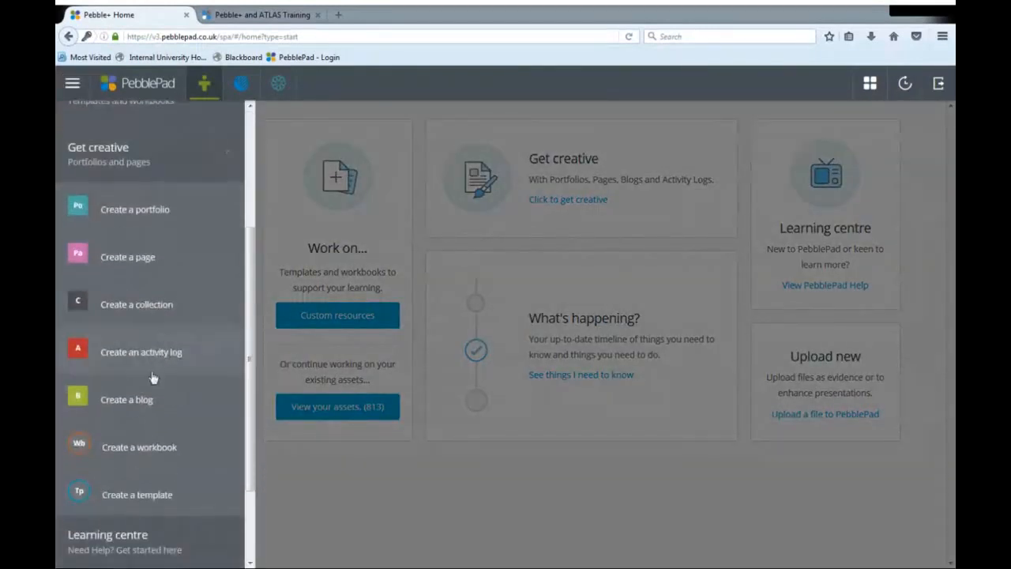
{"action": "left_click", "coordinate": [166, 515]}
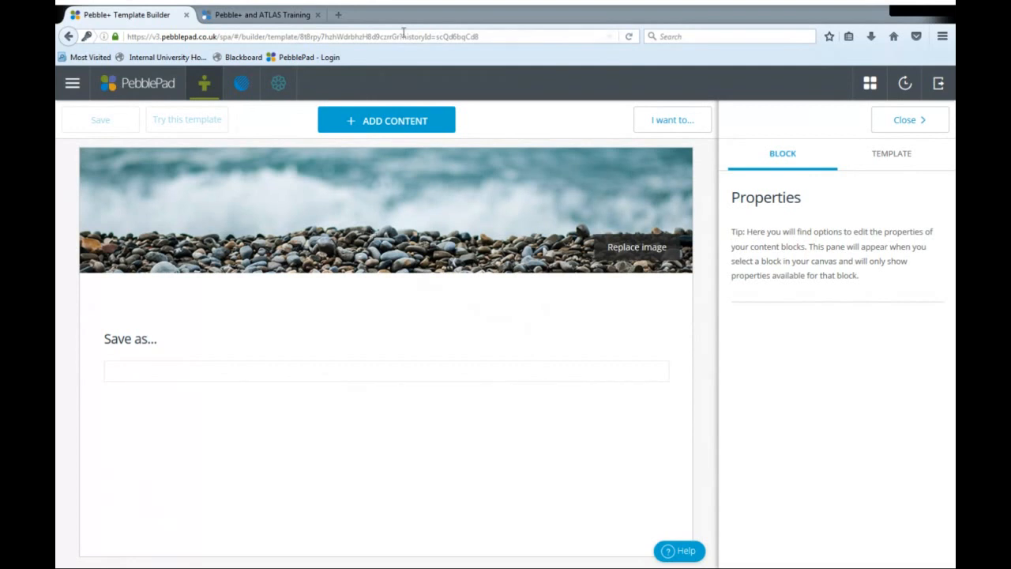
- Open the choice of content blocks for the new template
{"action": "left_click", "coordinate": [409, 123]}
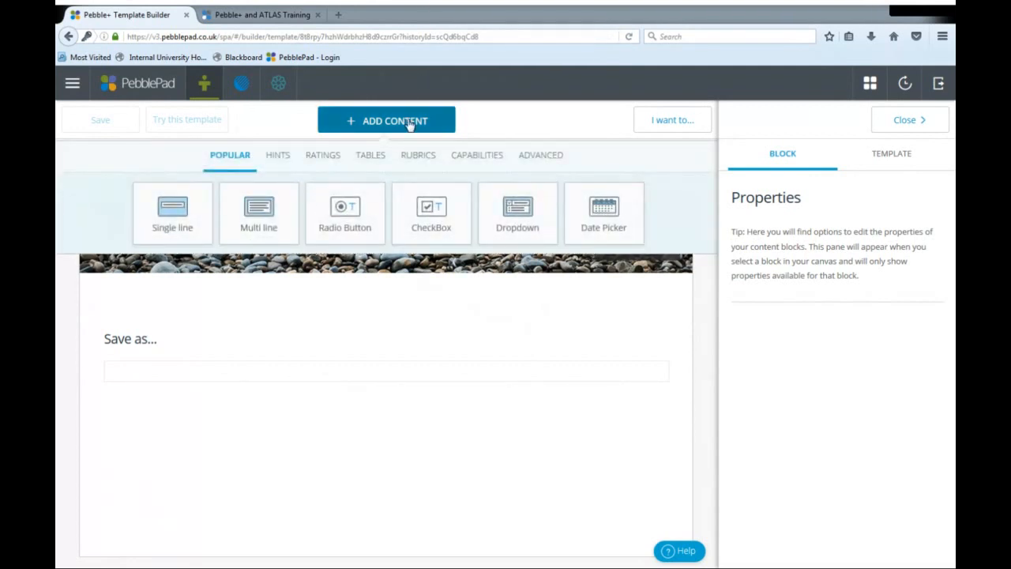